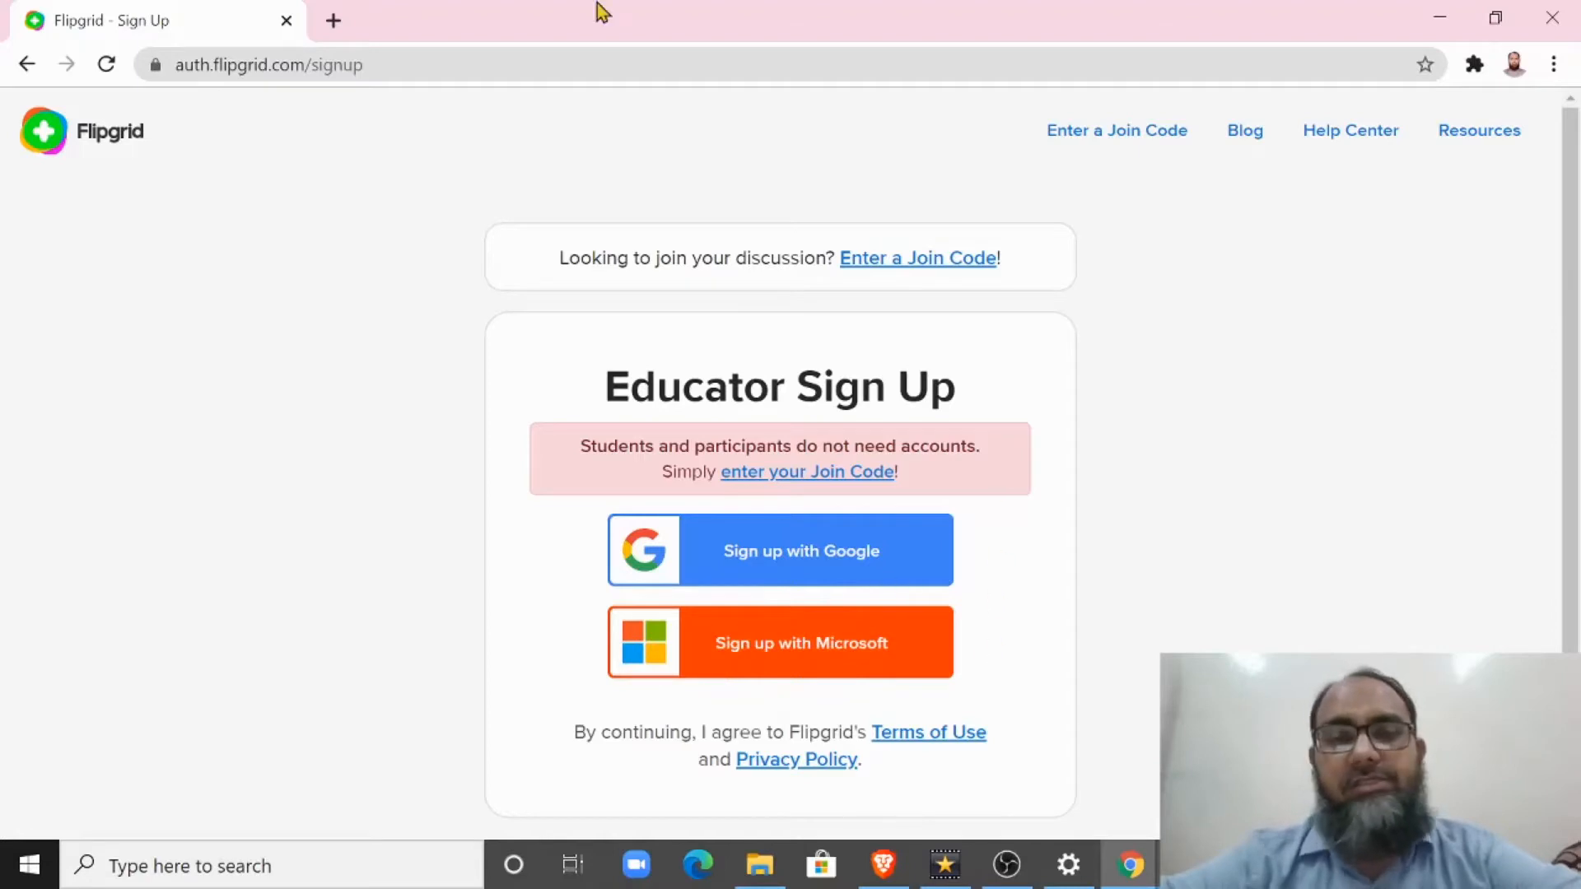
Step: Go back to the Flipgrid home page and log in as an educator with the first listed Google account
{"action": "left_click", "coordinate": [27, 64]}
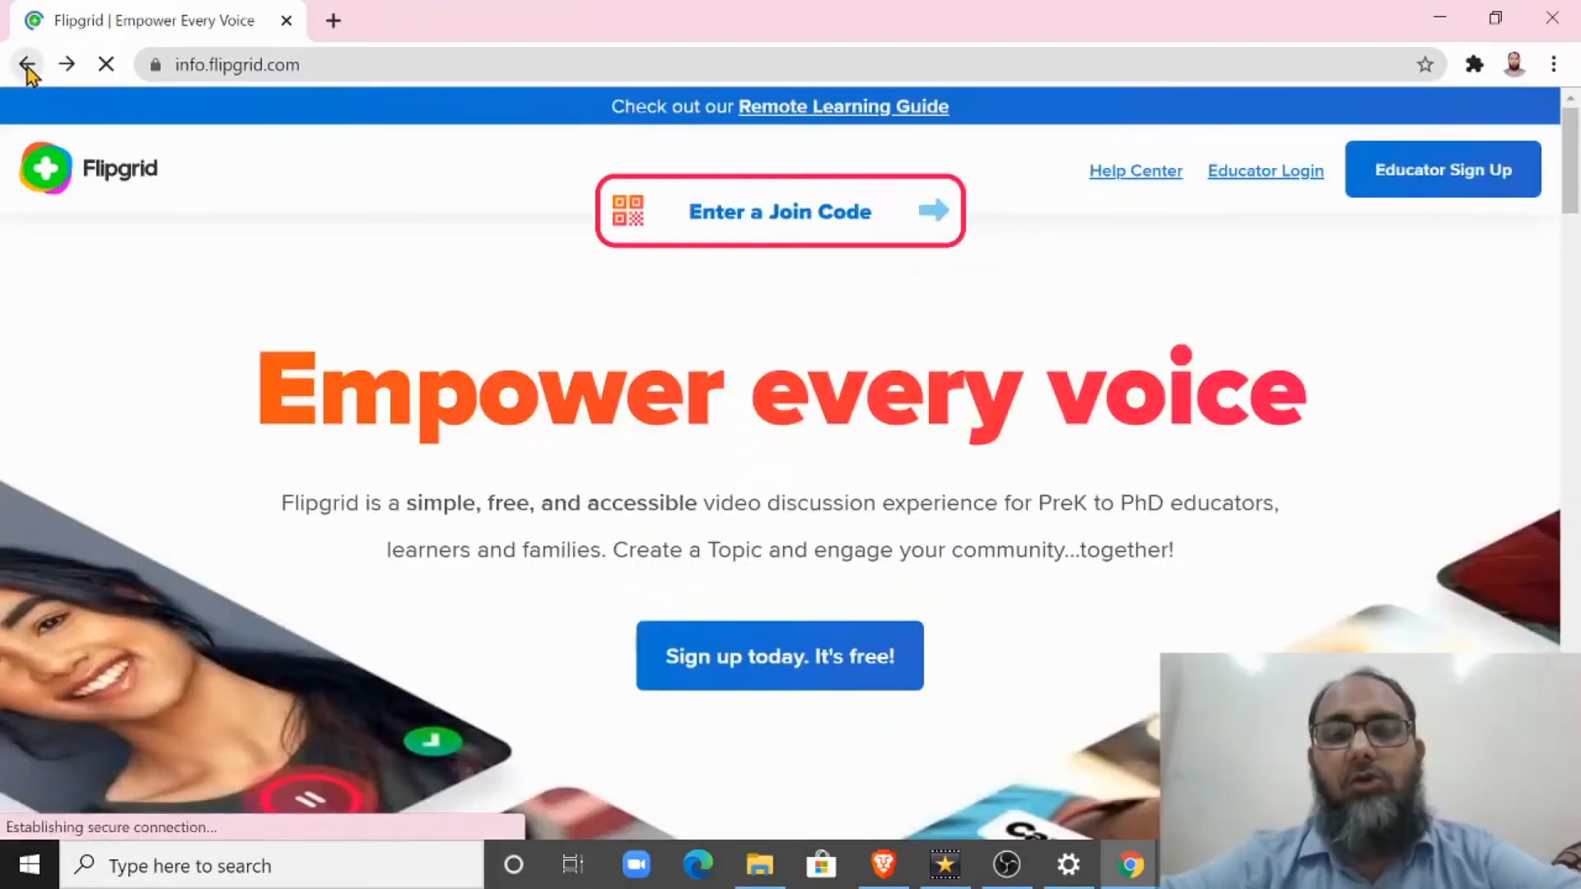
{"action": "left_click", "coordinate": [1300, 175]}
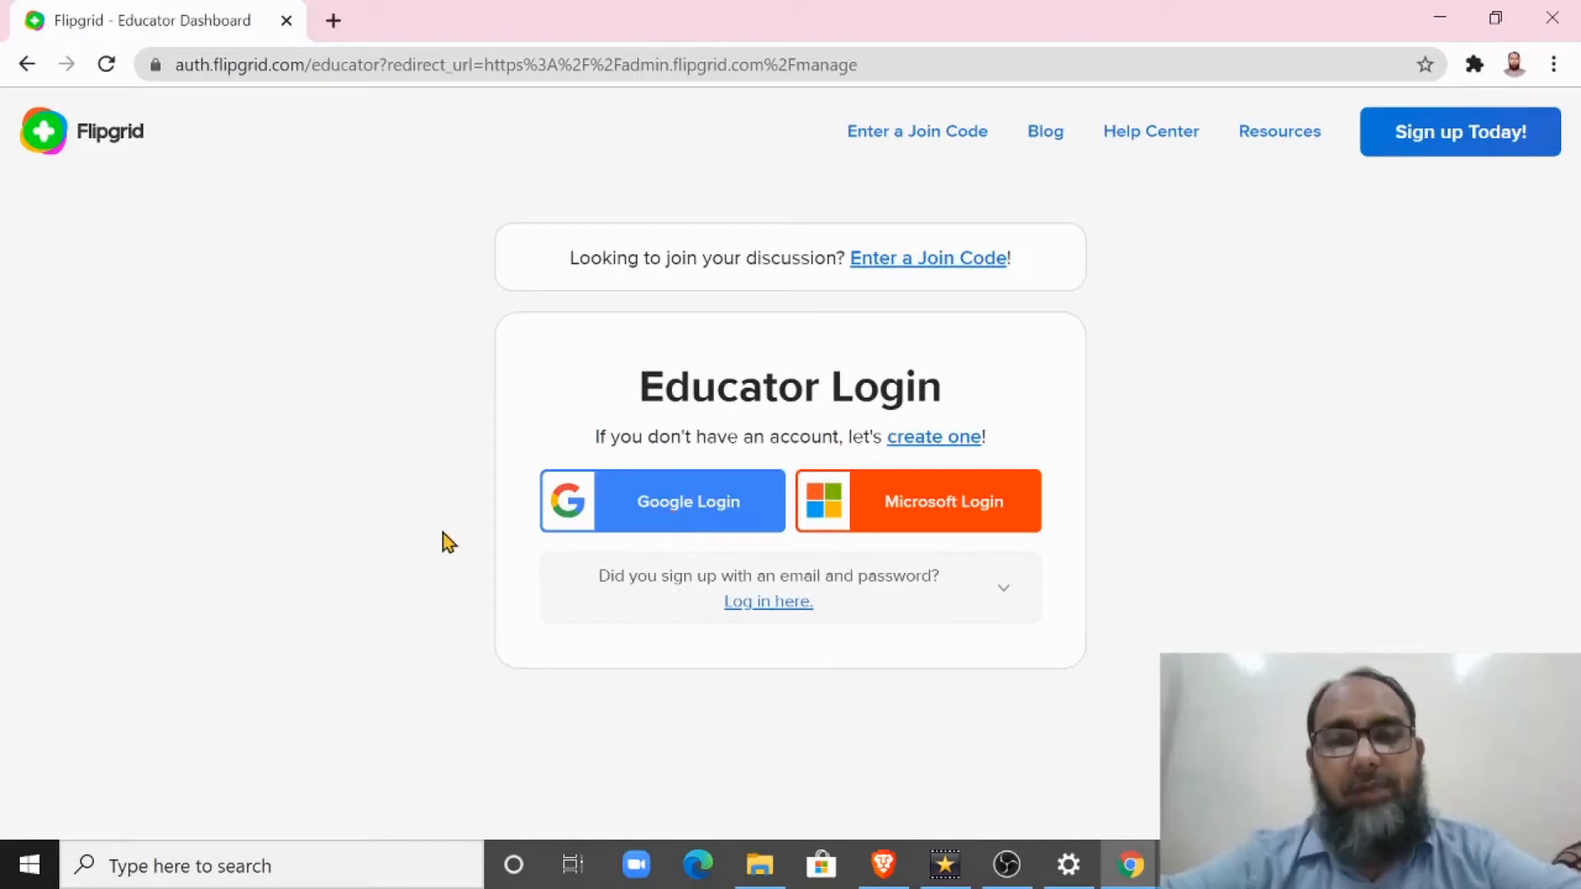
{"action": "left_click", "coordinate": [716, 504]}
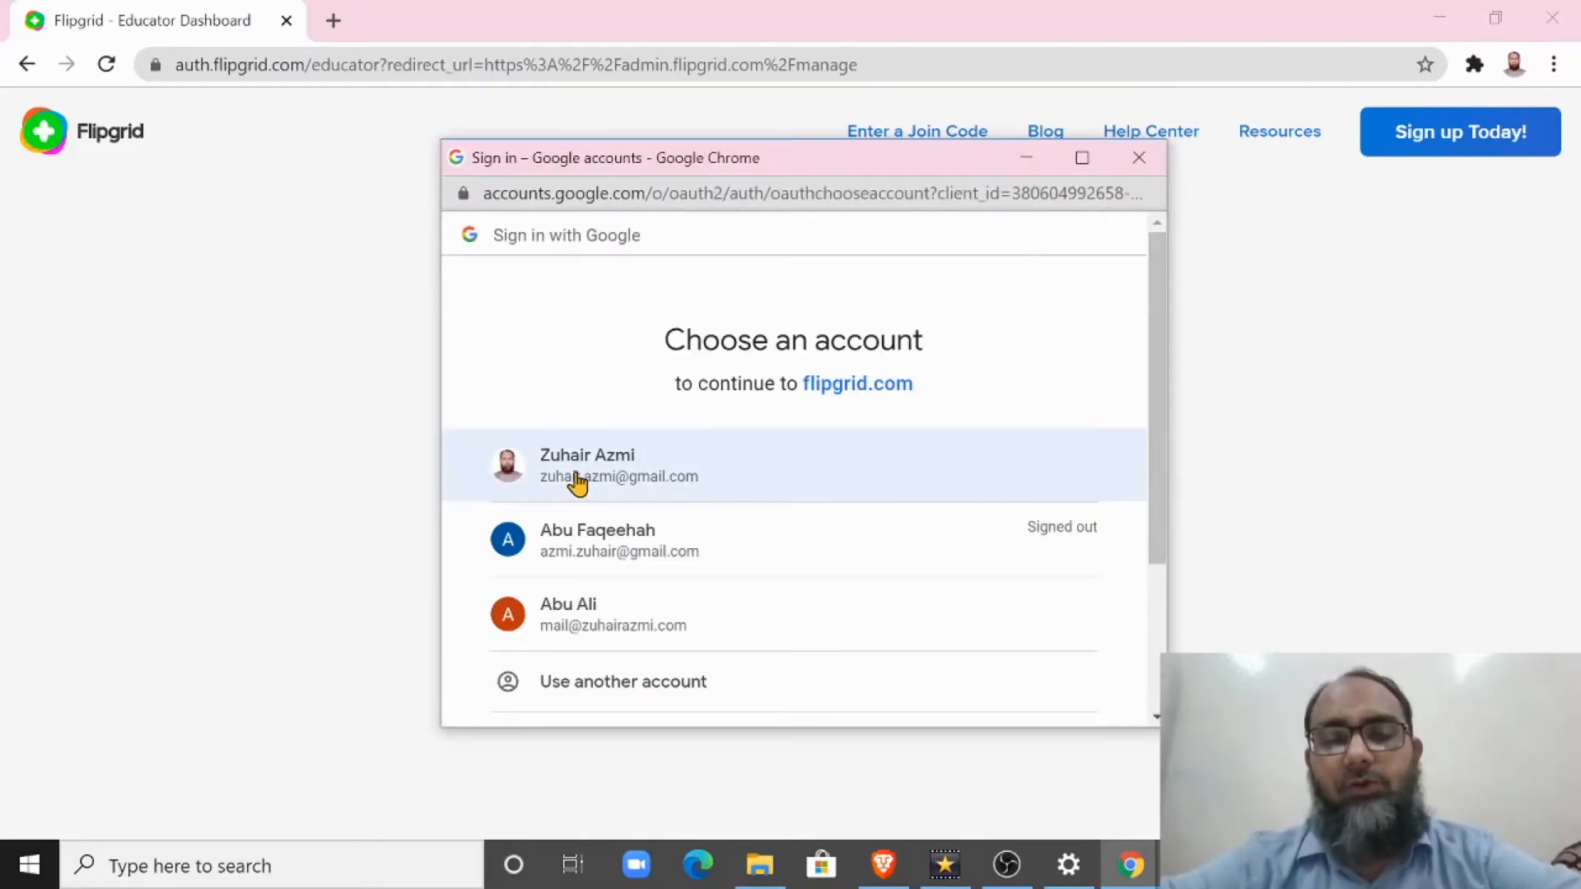
{"action": "left_click", "coordinate": [578, 476]}
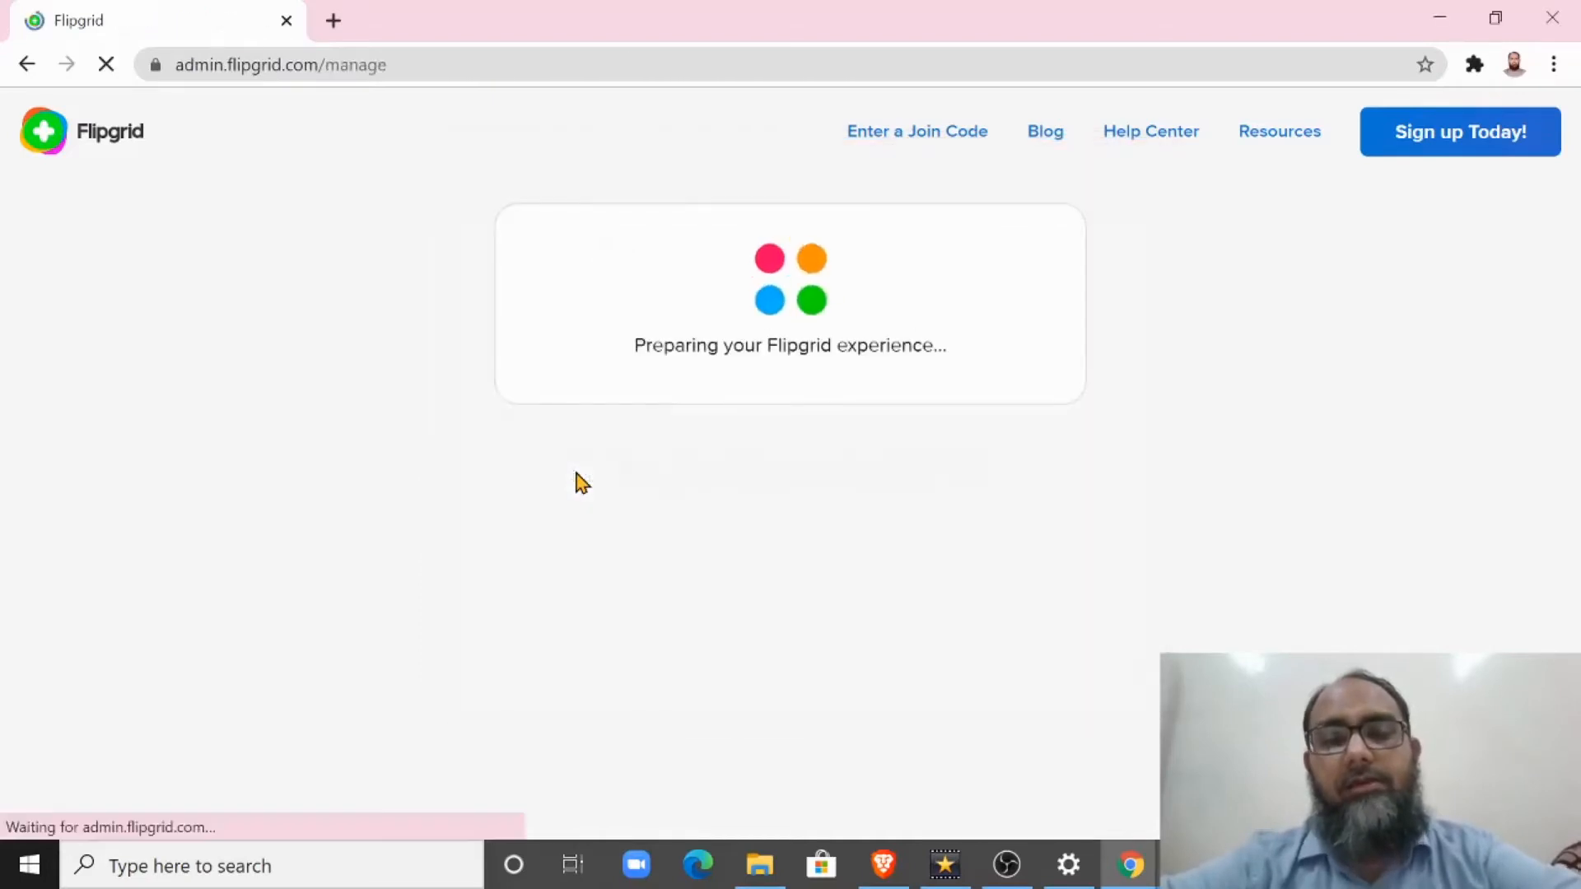
Step: Add a new discussion topic and title it "Surat Al-Kawthar"
{"action": "scroll", "coordinate": [574, 480], "scroll_direction": "down", "scroll_amount": 3}
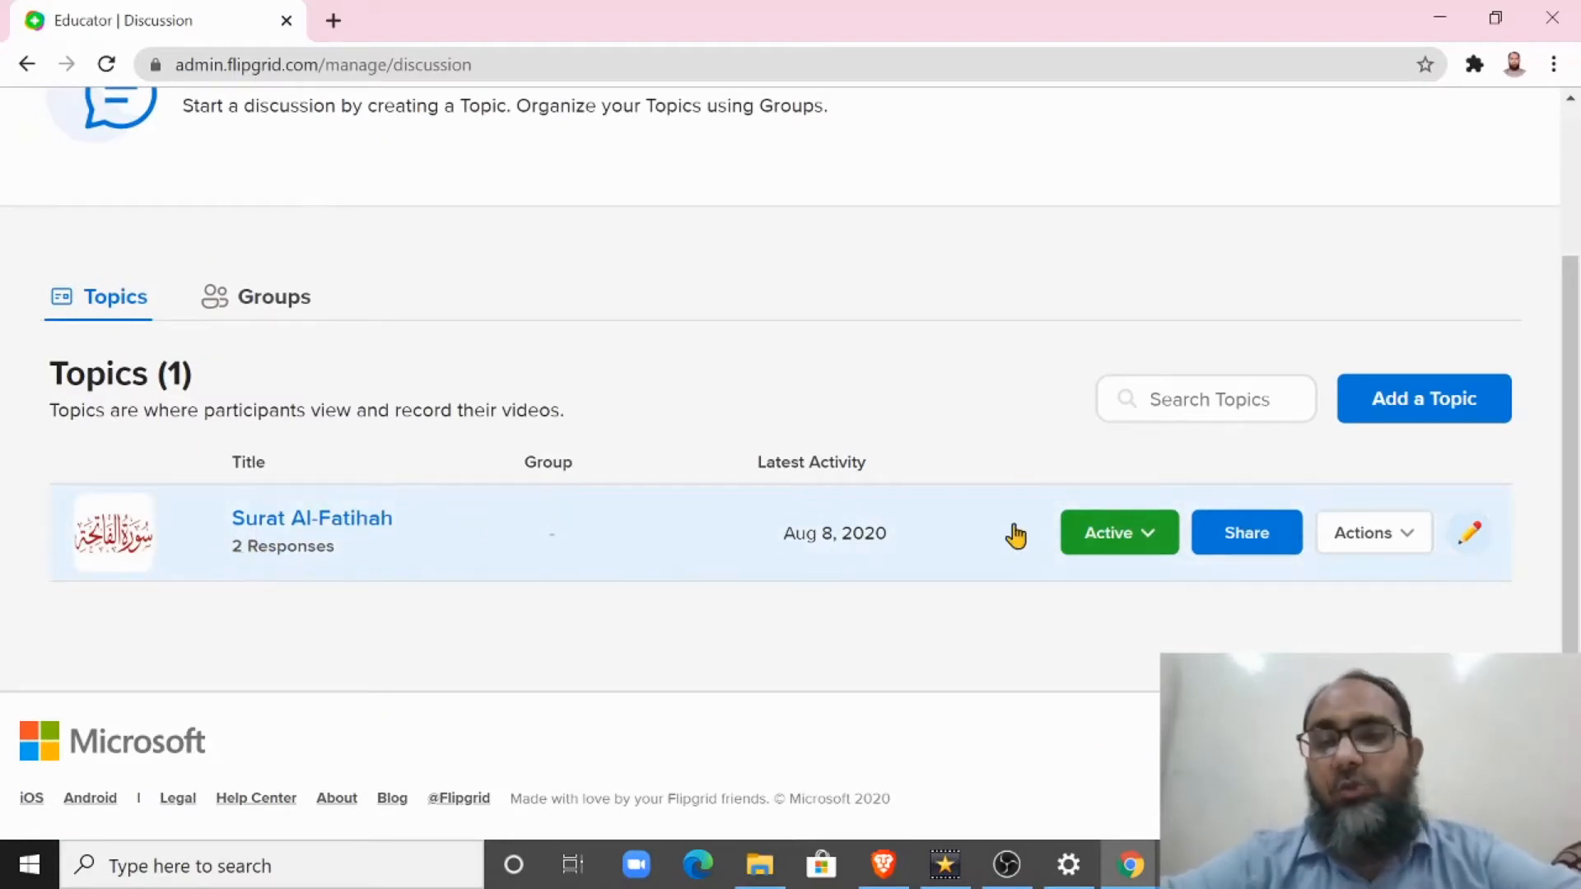
{"action": "scroll", "coordinate": [1552, 307], "scroll_direction": "up", "scroll_amount": 3}
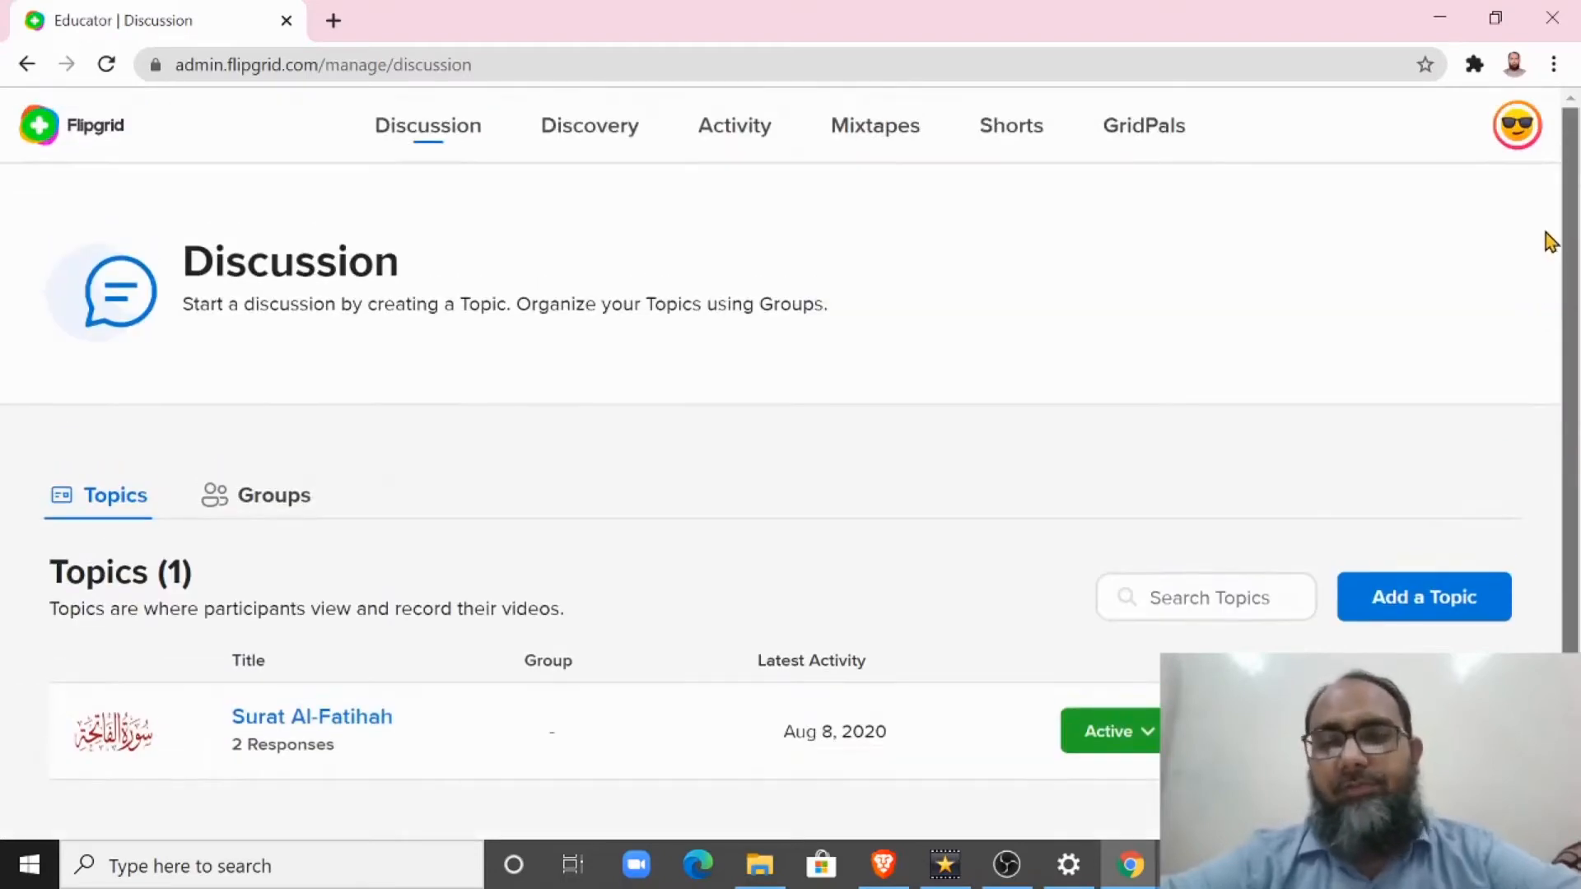
{"action": "scroll", "coordinate": [1553, 312], "scroll_direction": "down", "scroll_amount": 1}
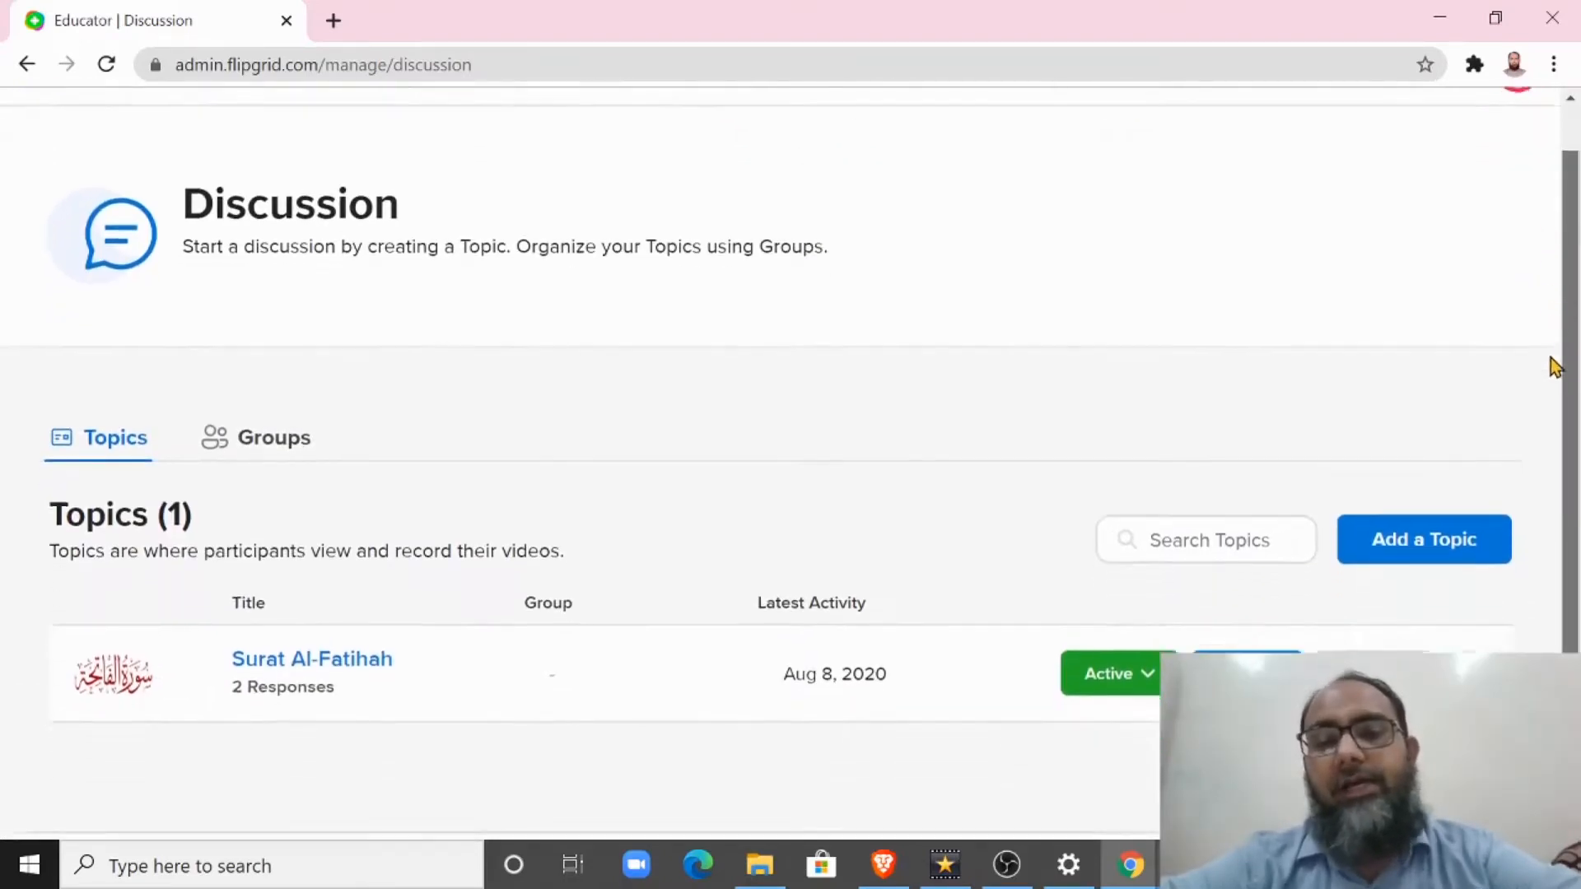
{"action": "left_click", "coordinate": [1410, 527]}
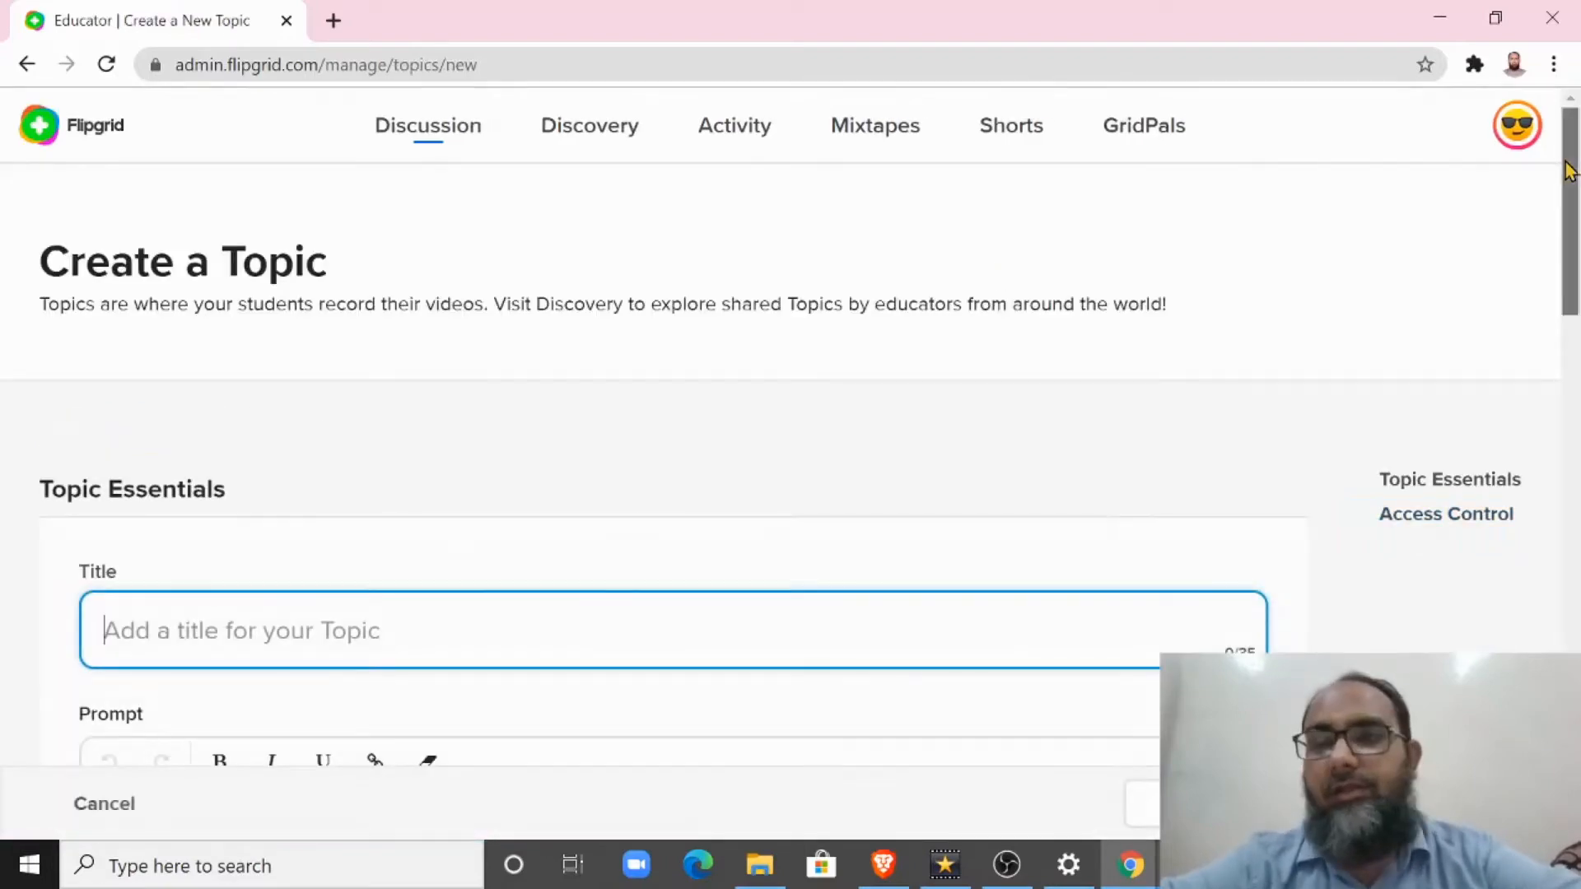
{"action": "scroll", "coordinate": [423, 272], "scroll_direction": "down", "scroll_amount": 4}
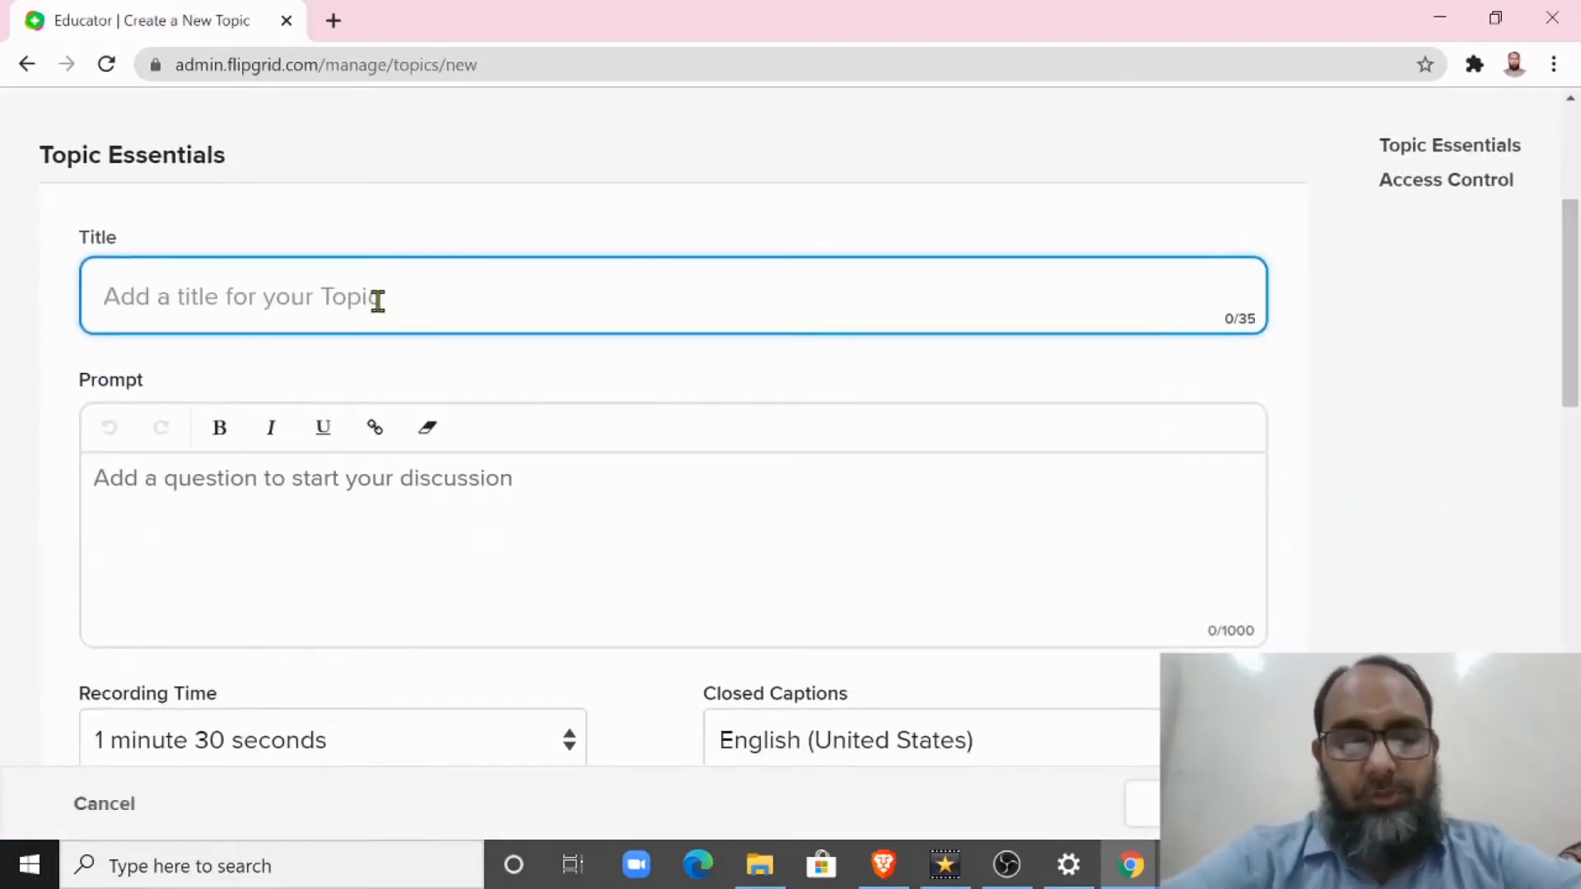
{"action": "type", "text": "Surat Al"}
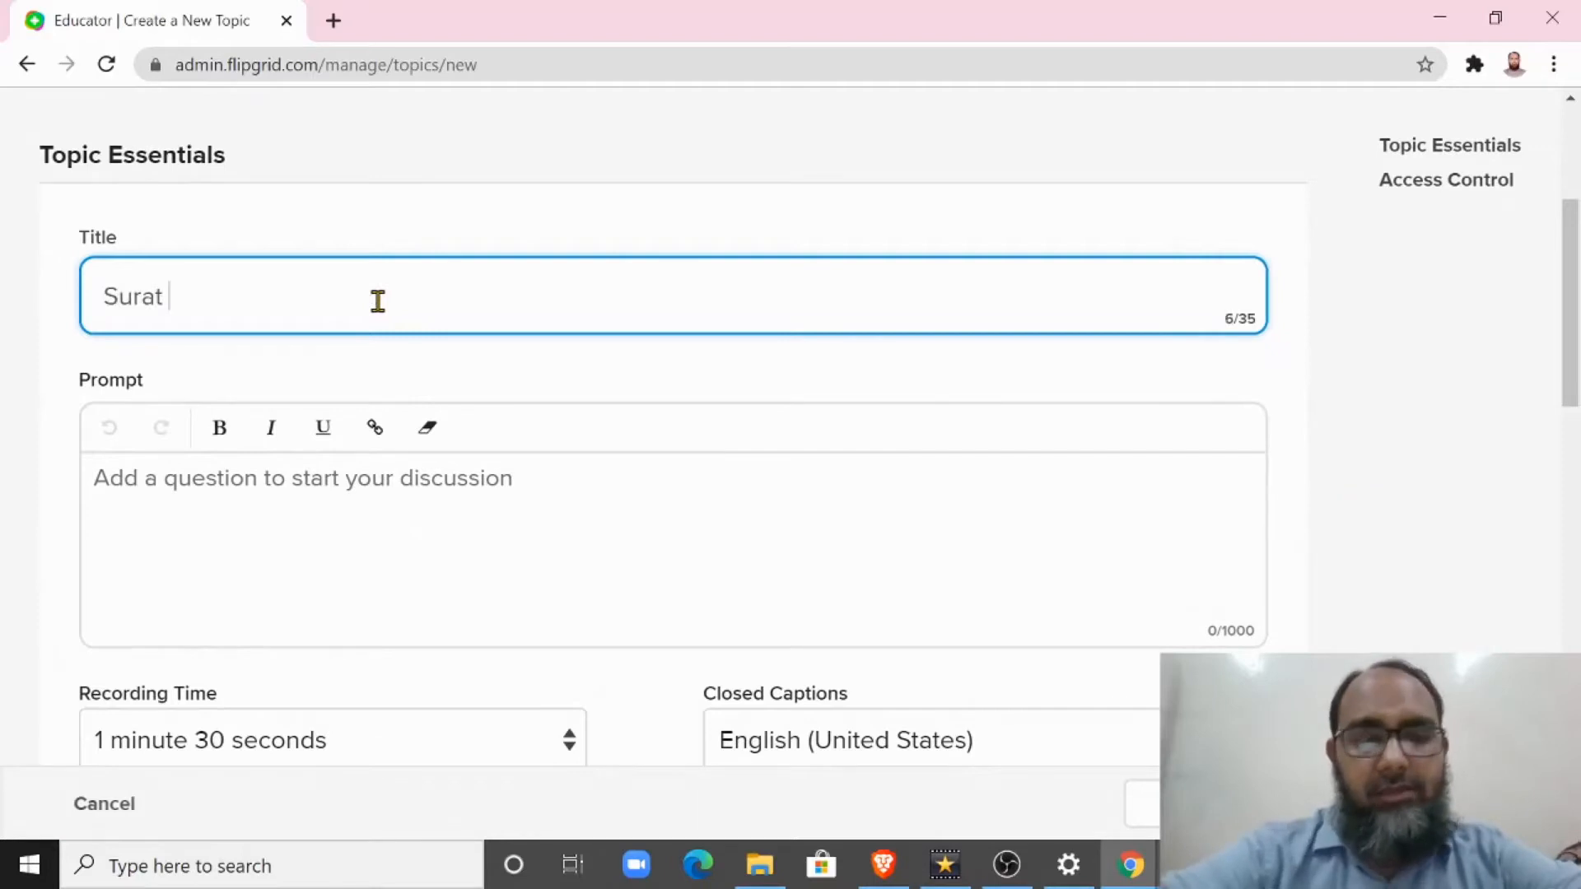
{"action": "type", "text": "-Kawthar"}
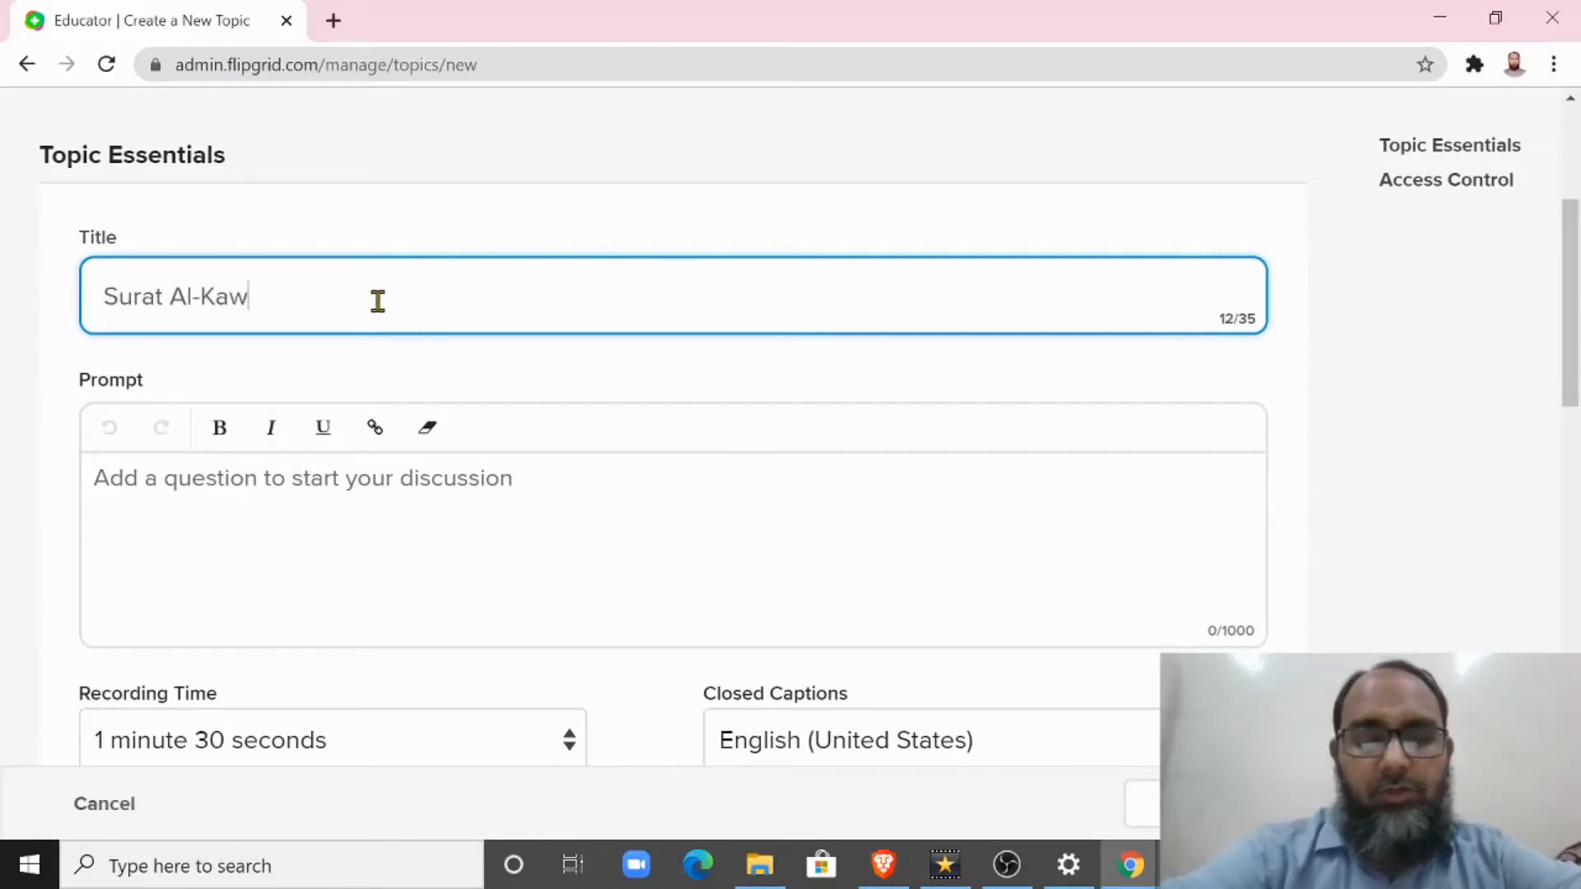
Step: Enter the topic prompt "Record yourself reciting Surat Al-Kawthar with correct pronunciation and applied Tajweed."
{"action": "left_click", "coordinate": [261, 490]}
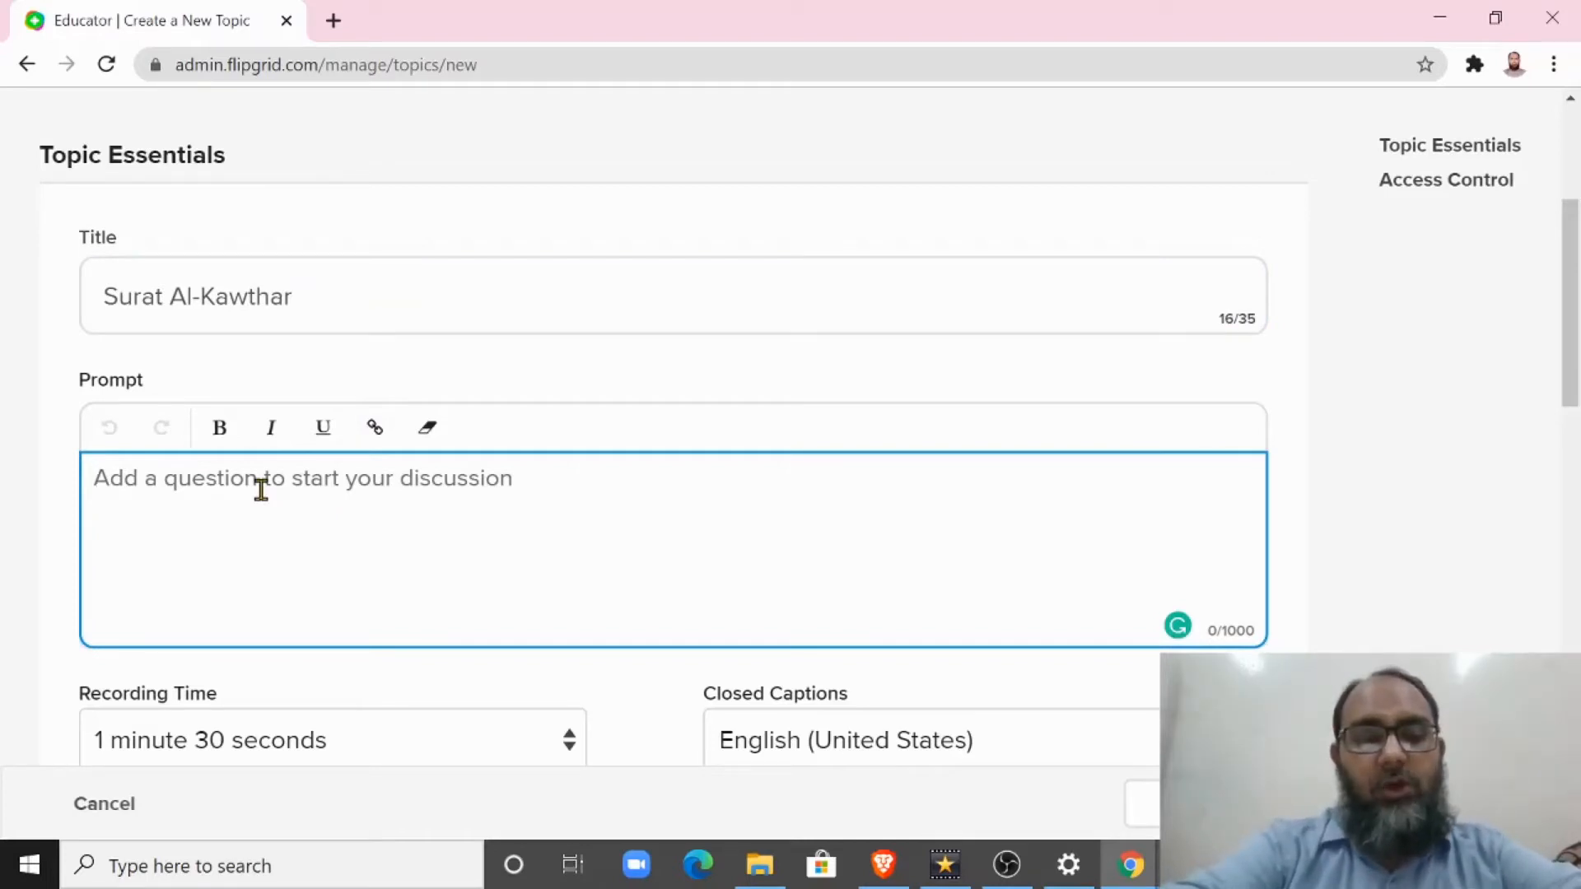
{"action": "type", "text": "REcord"}
{"action": "key", "text": "BackSpace"}
{"action": "key", "text": "BackSpace"}
{"action": "key", "text": "BackSpace"}
{"action": "key", "text": "BackSpace"}
{"action": "key", "text": "BackSpace"}
{"action": "type", "text": "ec"}
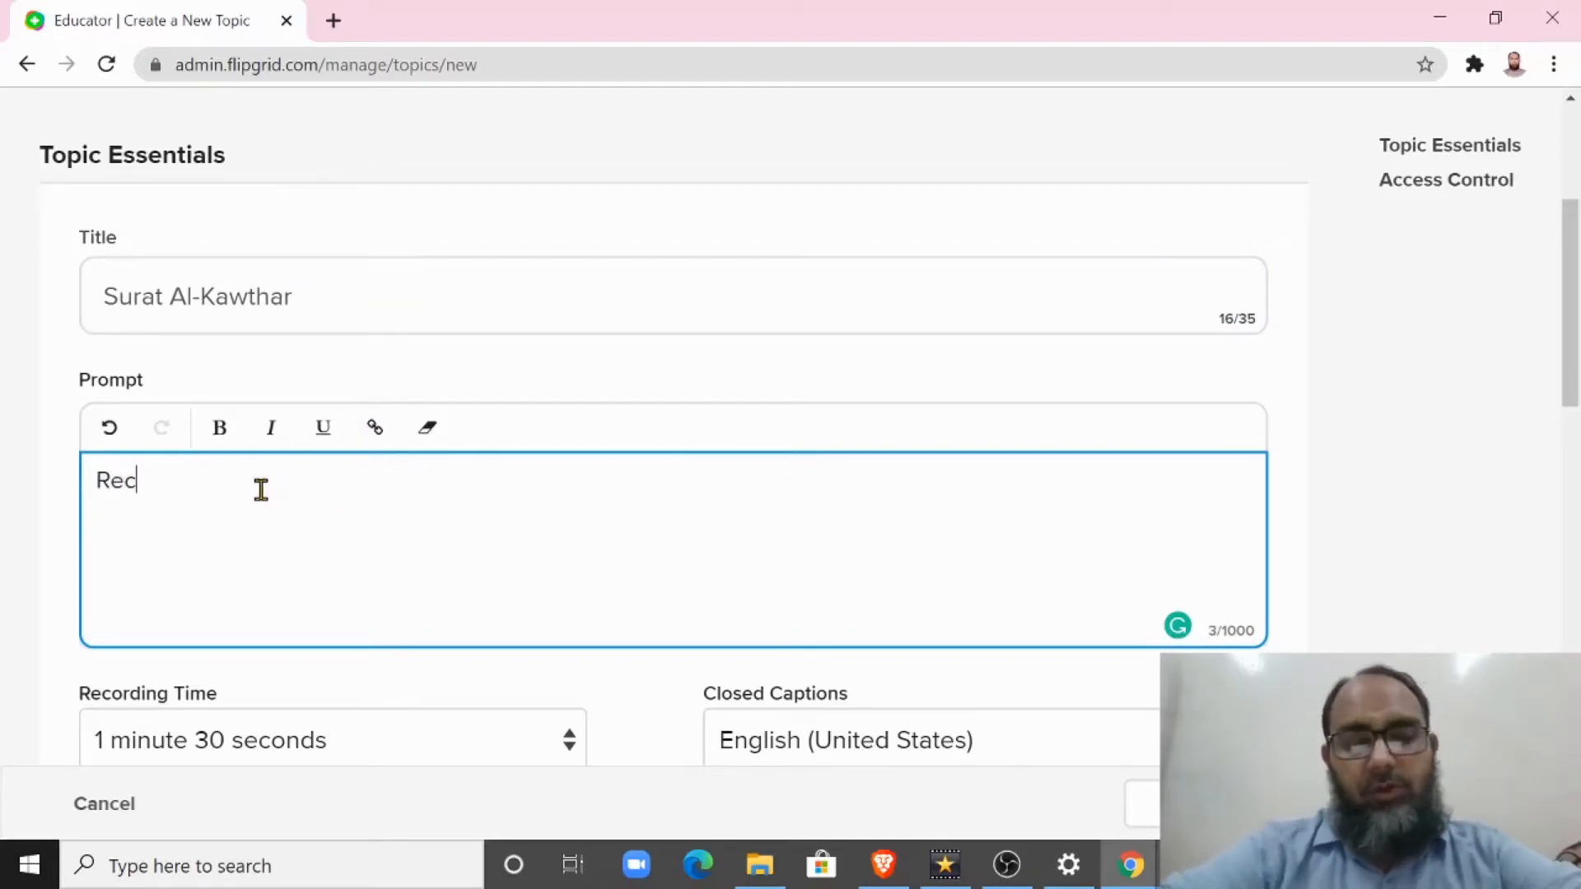
{"action": "type", "text": "ord yourself rec"}
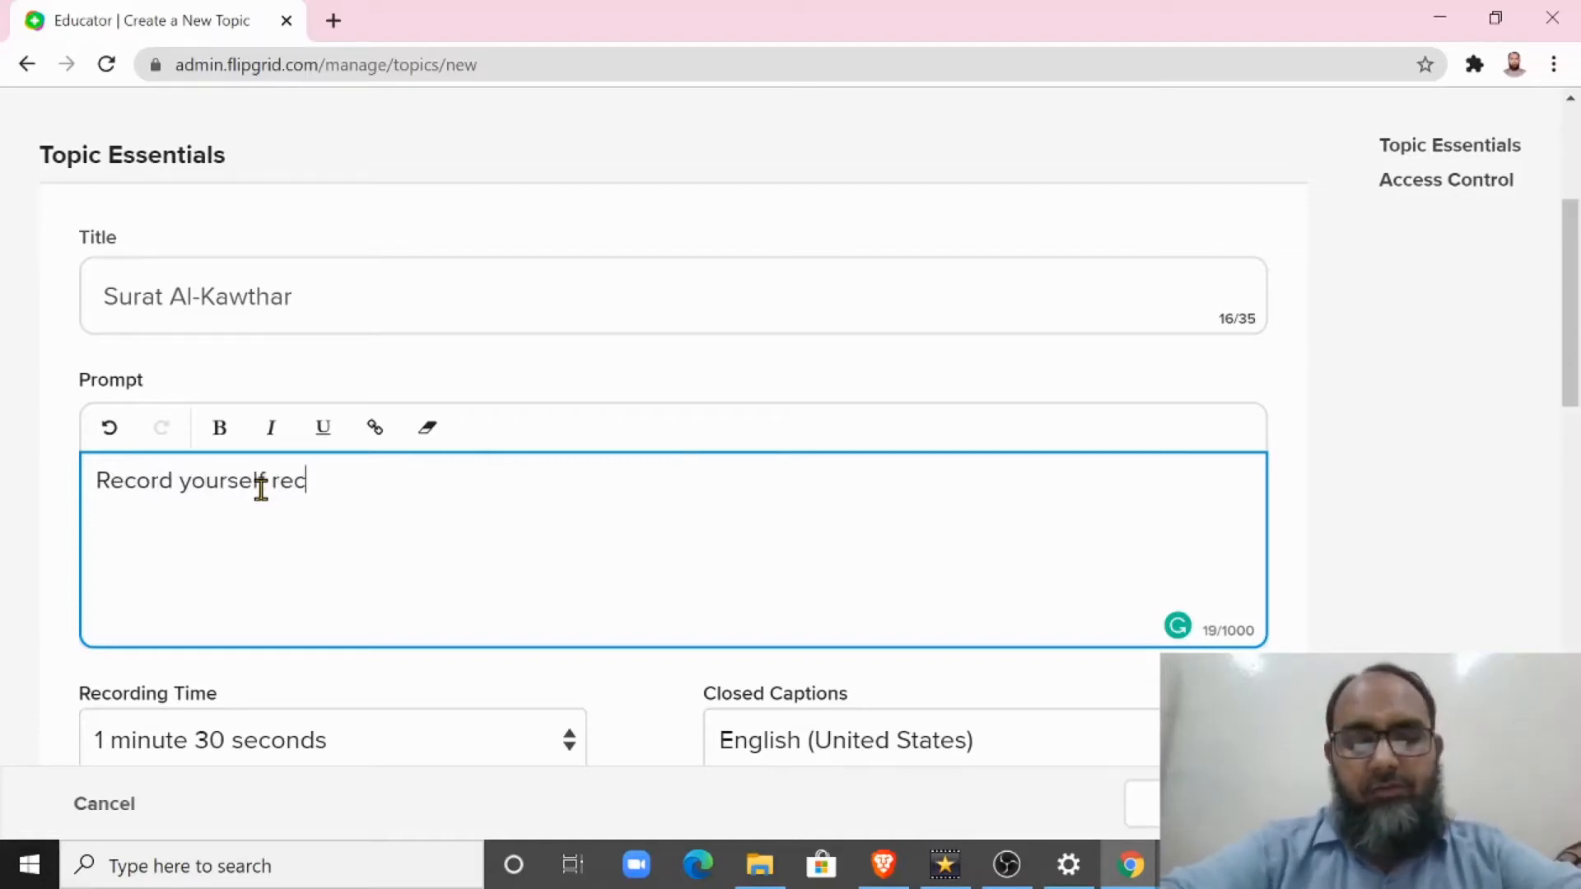
{"action": "type", "text": "iting Surat Al-Kawthar with correct pronunciat"}
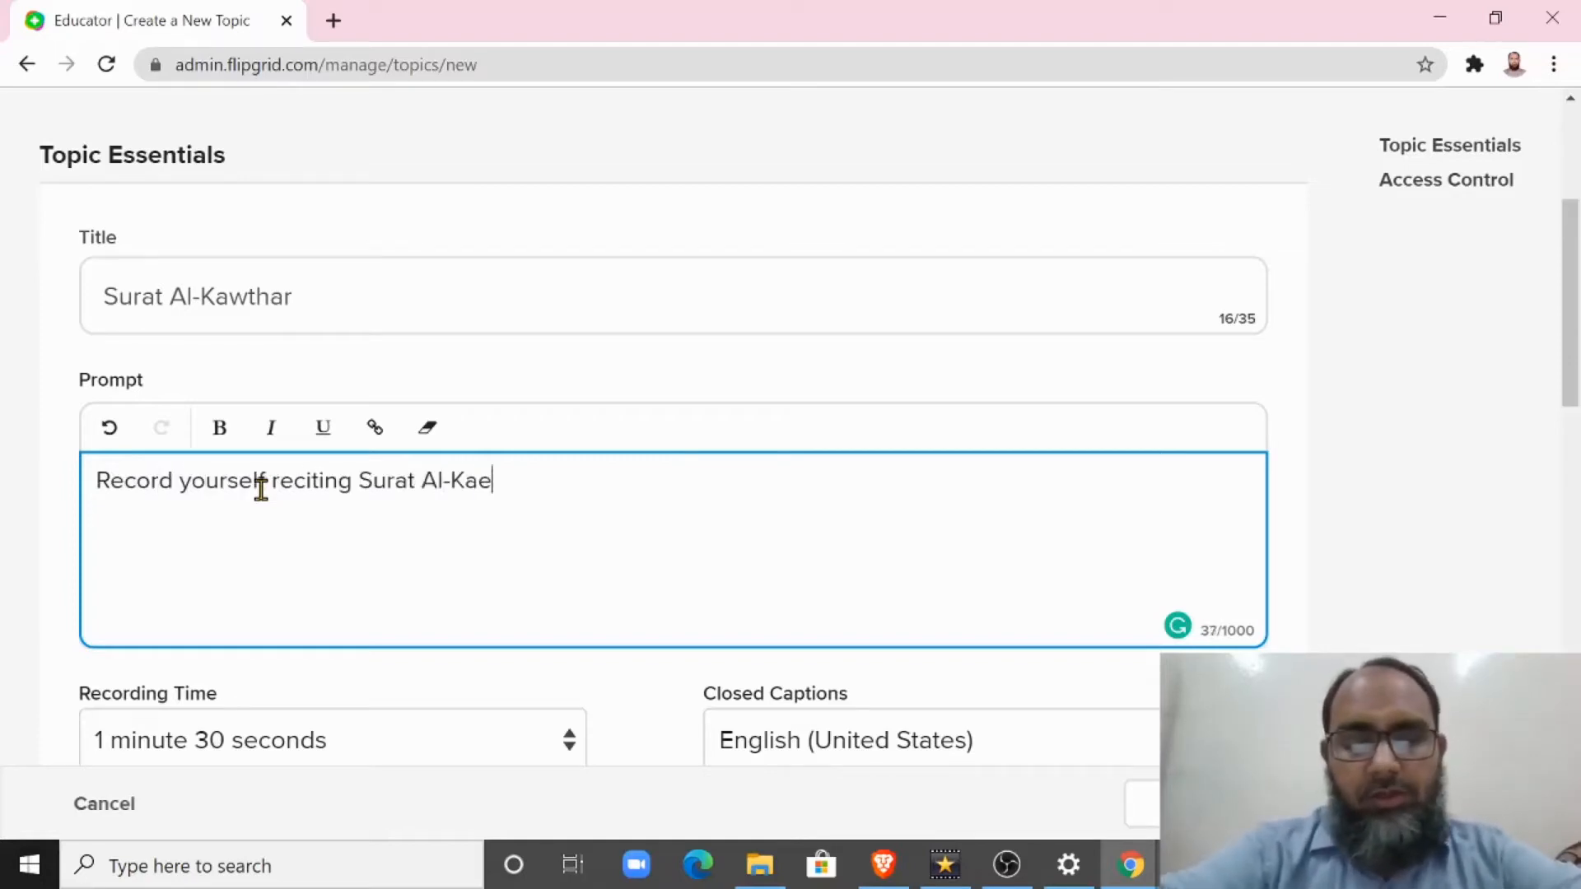
{"action": "type", "text": "i"}
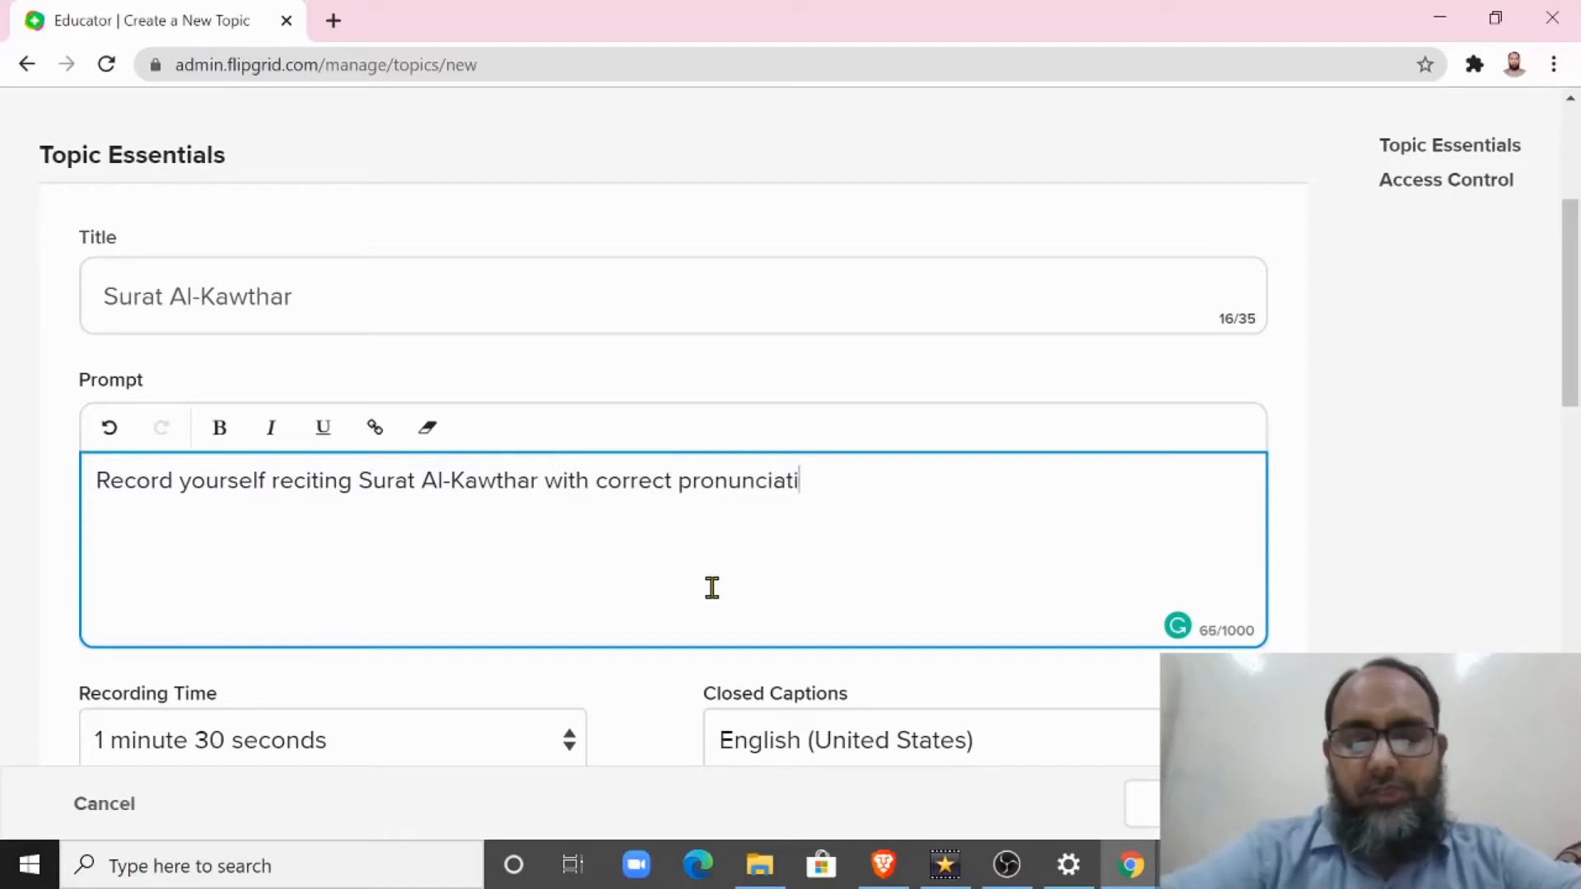
{"action": "type", "text": "on and applied Tajweed."}
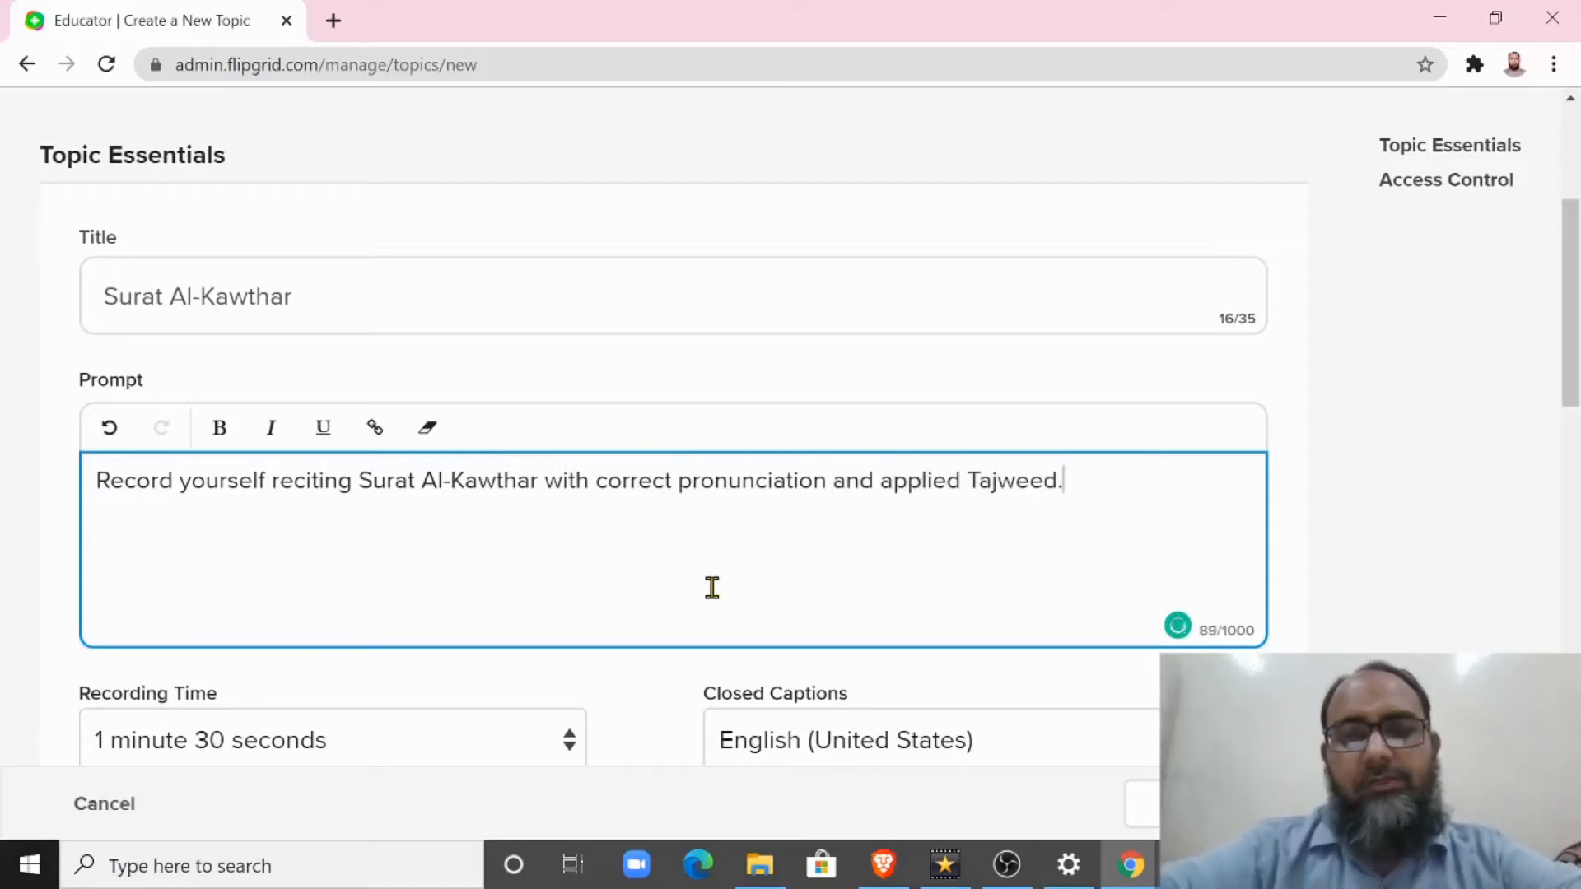
Step: Check the available recording time options for the topic, leaving the choice at 1 minute 30 seconds
{"action": "scroll", "coordinate": [709, 590], "scroll_direction": "down", "scroll_amount": 5}
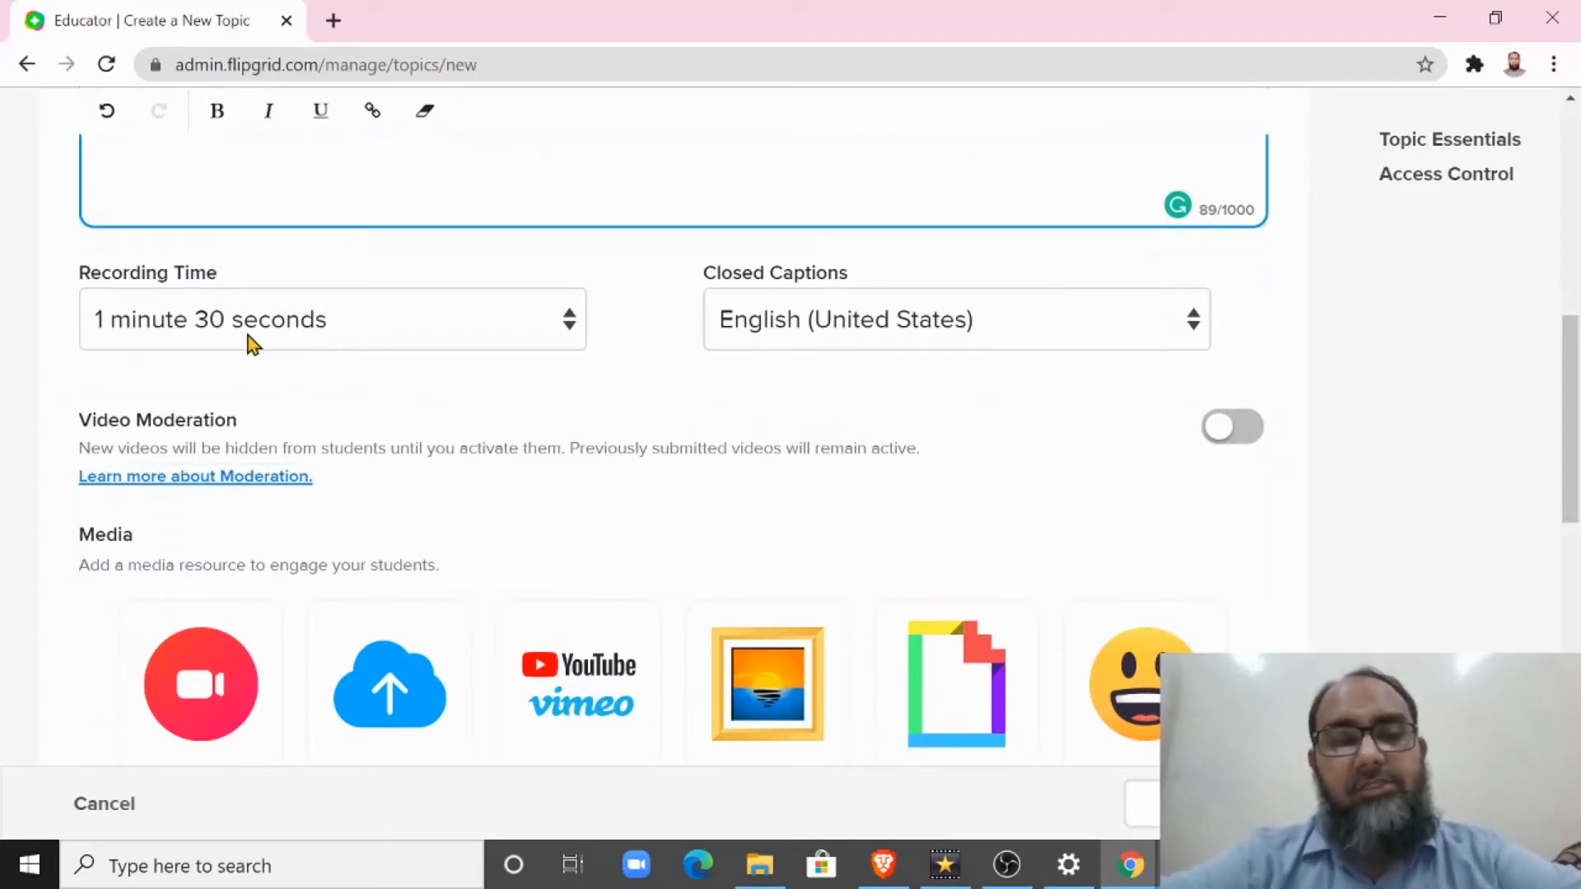
{"action": "left_click", "coordinate": [165, 321]}
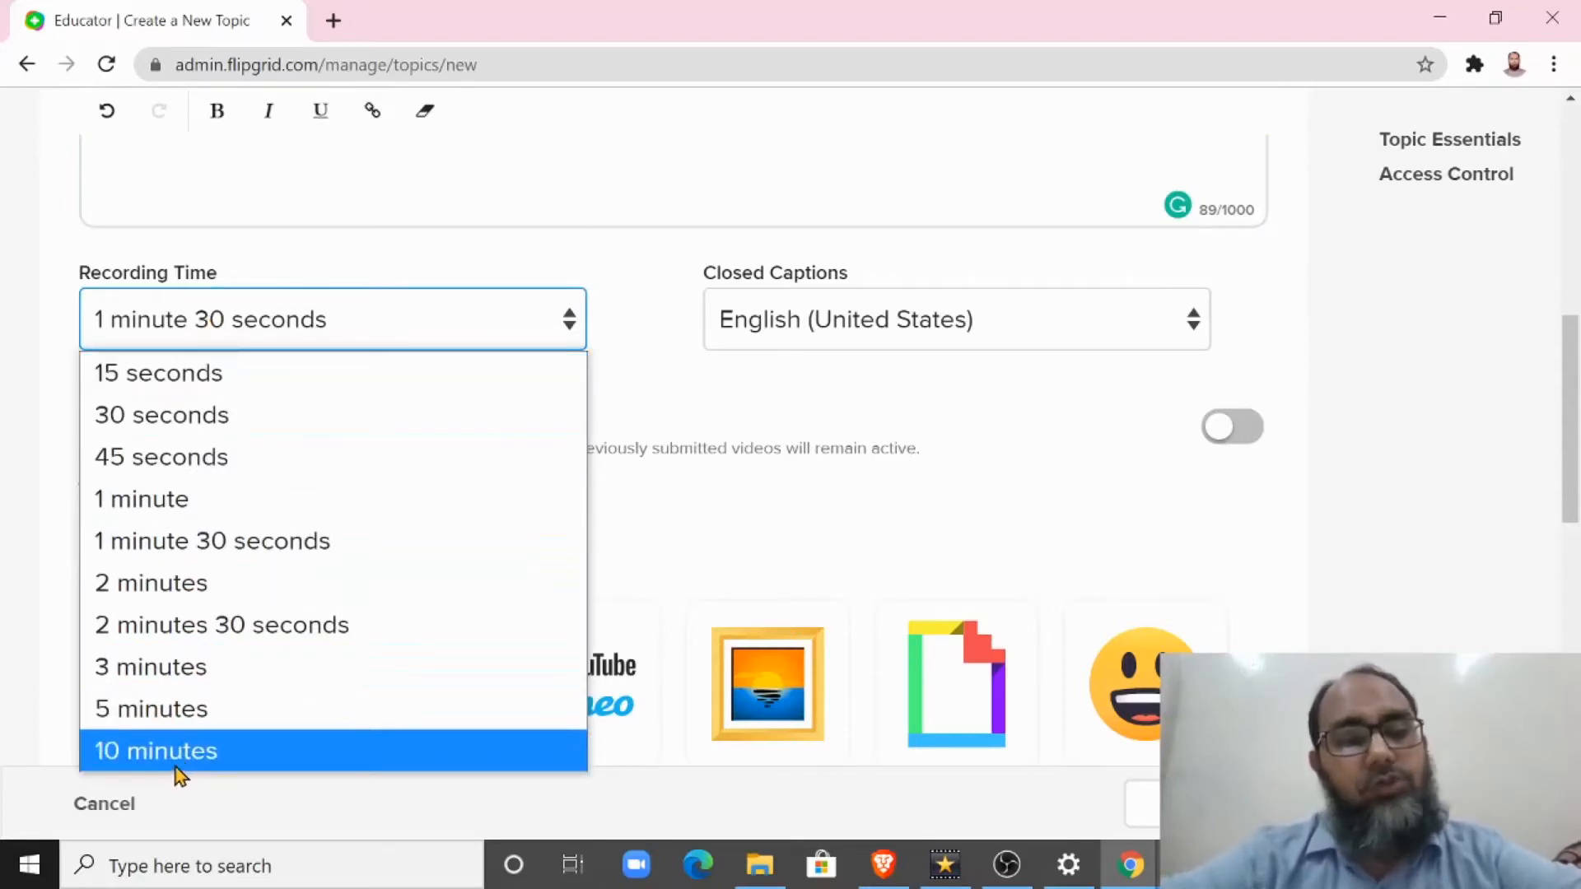
{"action": "left_click", "coordinate": [321, 319]}
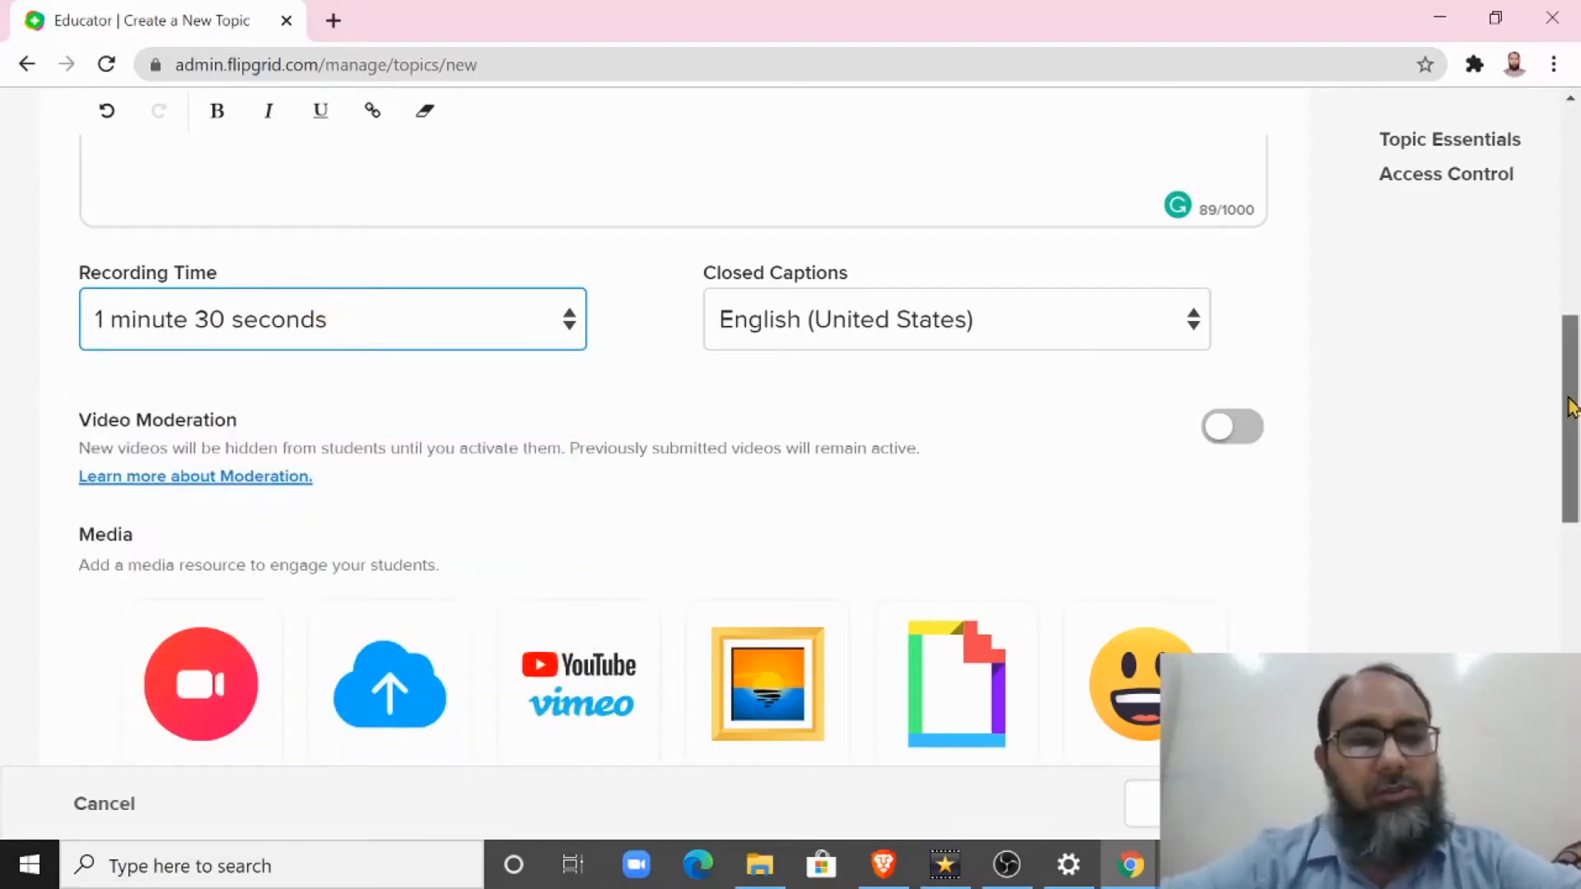
Step: Load the Al Kawthar image from the Downloads folder as the topic's media resource
{"action": "left_click_drag", "start_coordinate": [1570, 405], "coordinate": [1570, 440]}
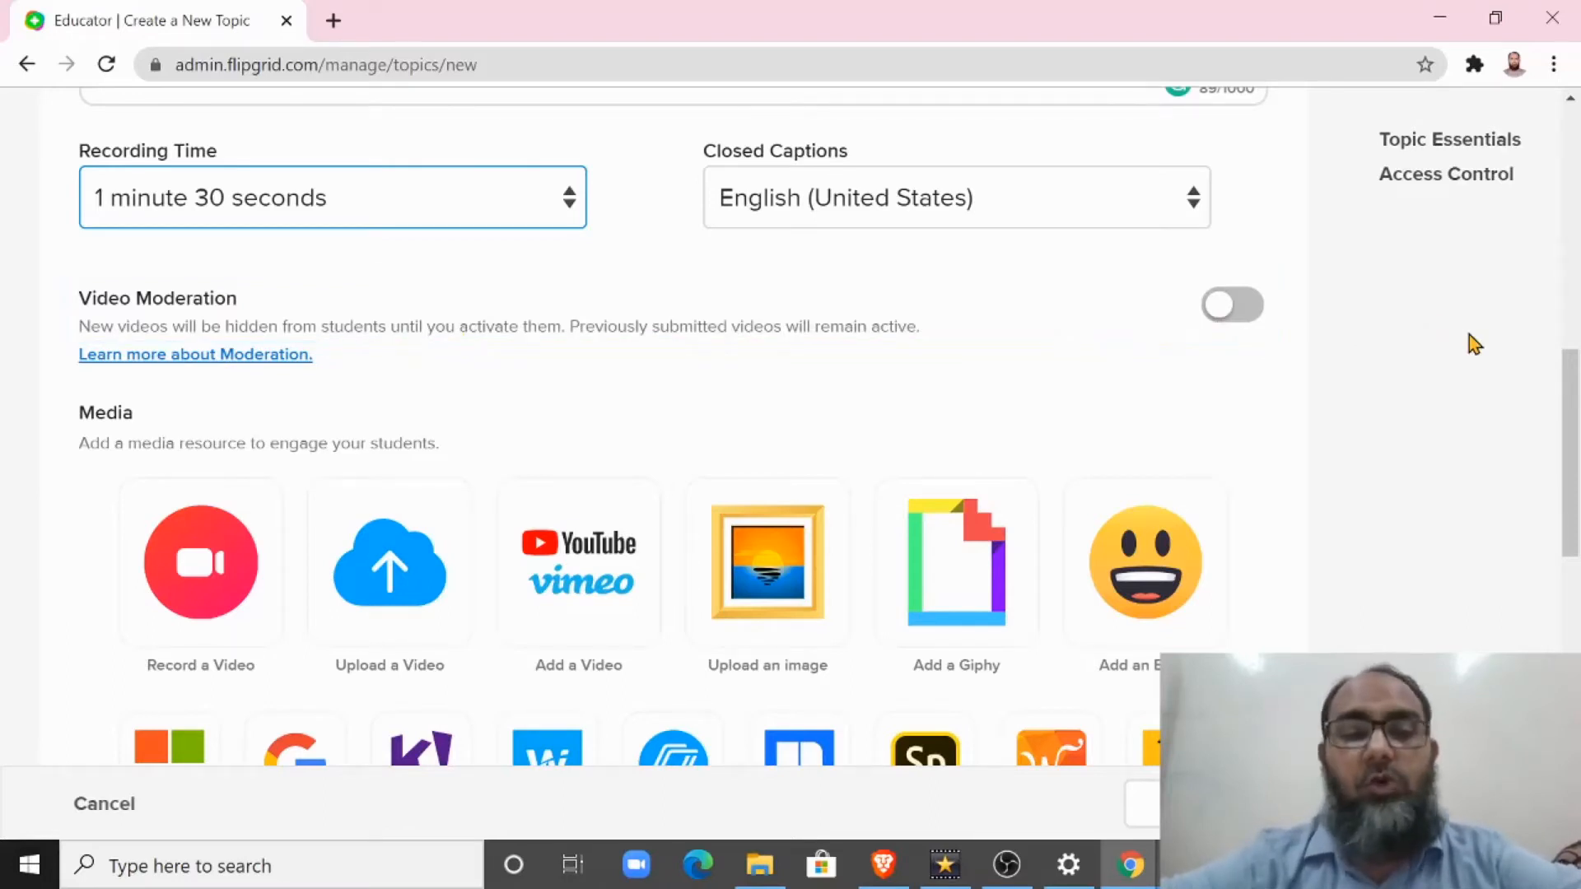
{"action": "scroll", "coordinate": [1569, 461], "scroll_direction": "down", "scroll_amount": 2}
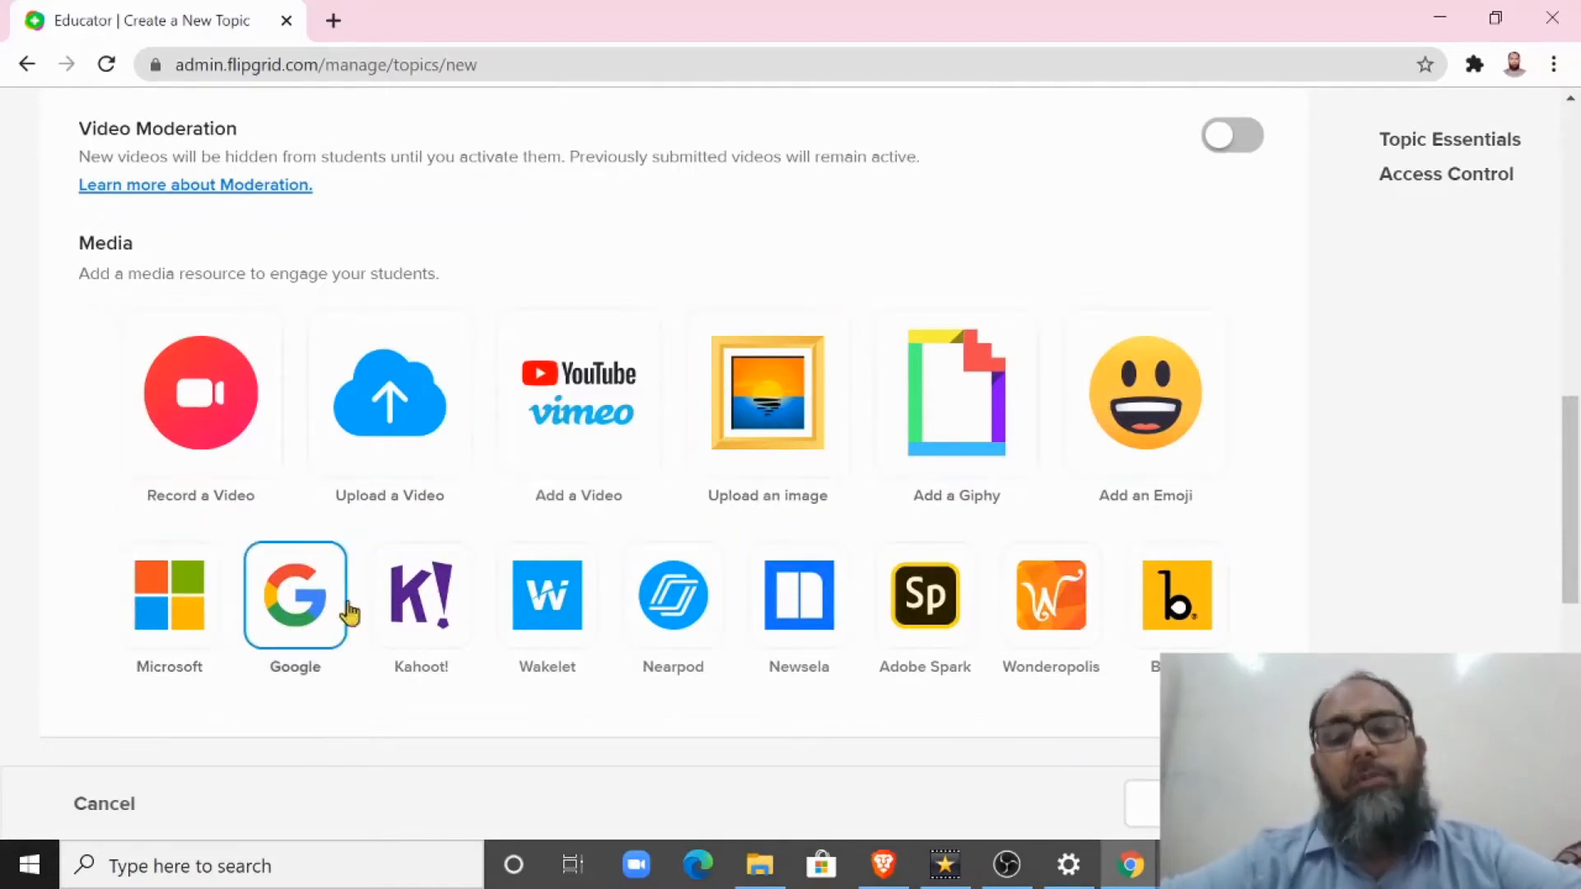
{"action": "left_click_drag", "start_coordinate": [1571, 499], "coordinate": [1575, 564]}
{"action": "scroll", "coordinate": [797, 388], "scroll_direction": "up", "scroll_amount": 3}
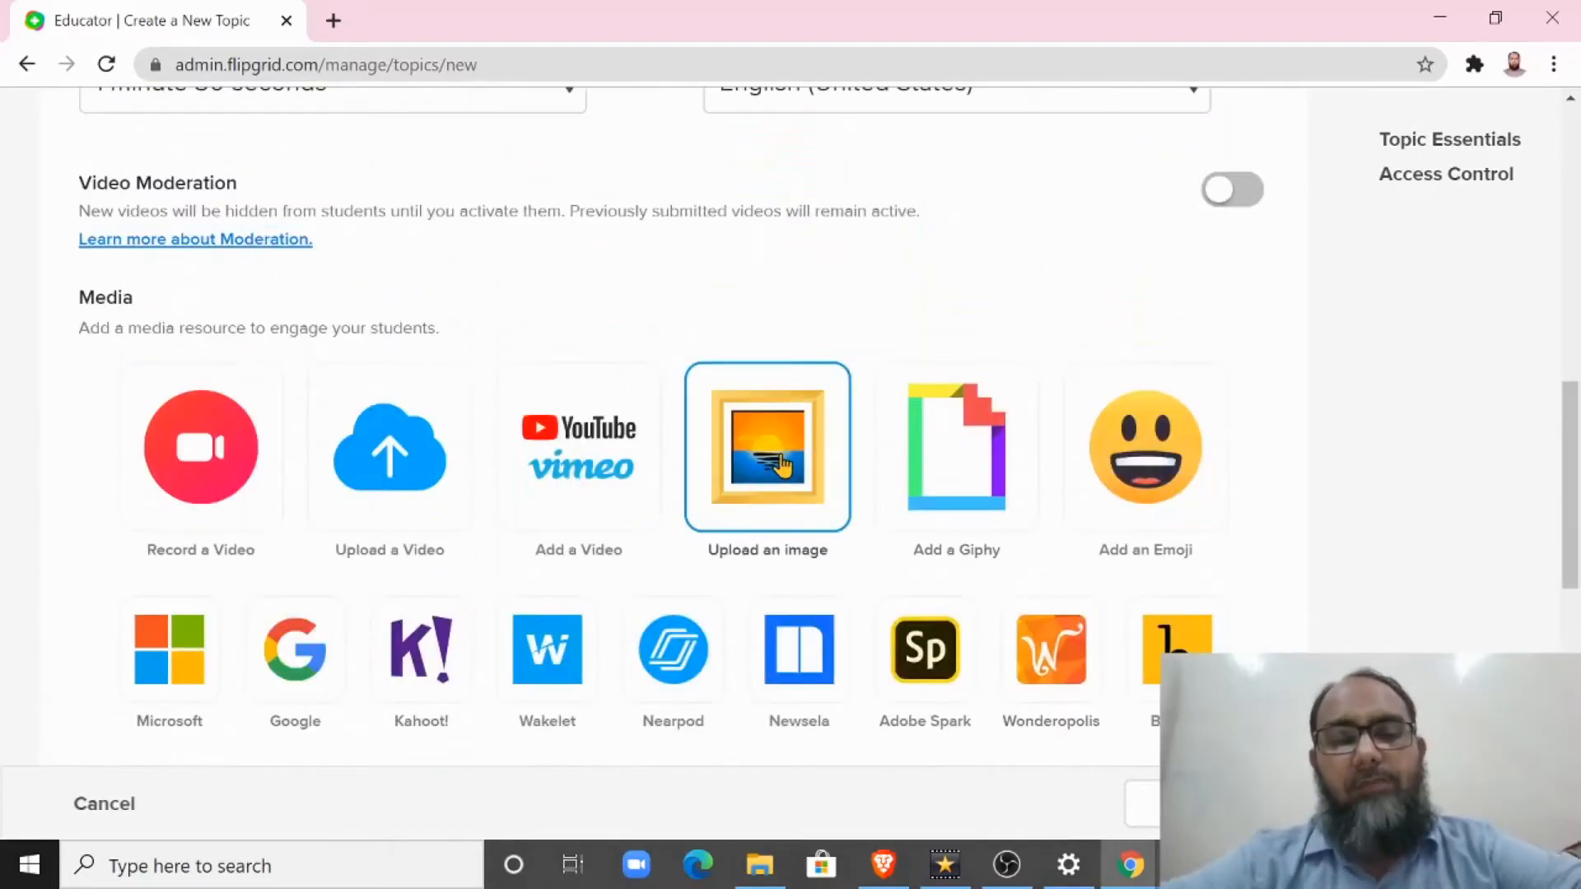
{"action": "left_click", "coordinate": [783, 465]}
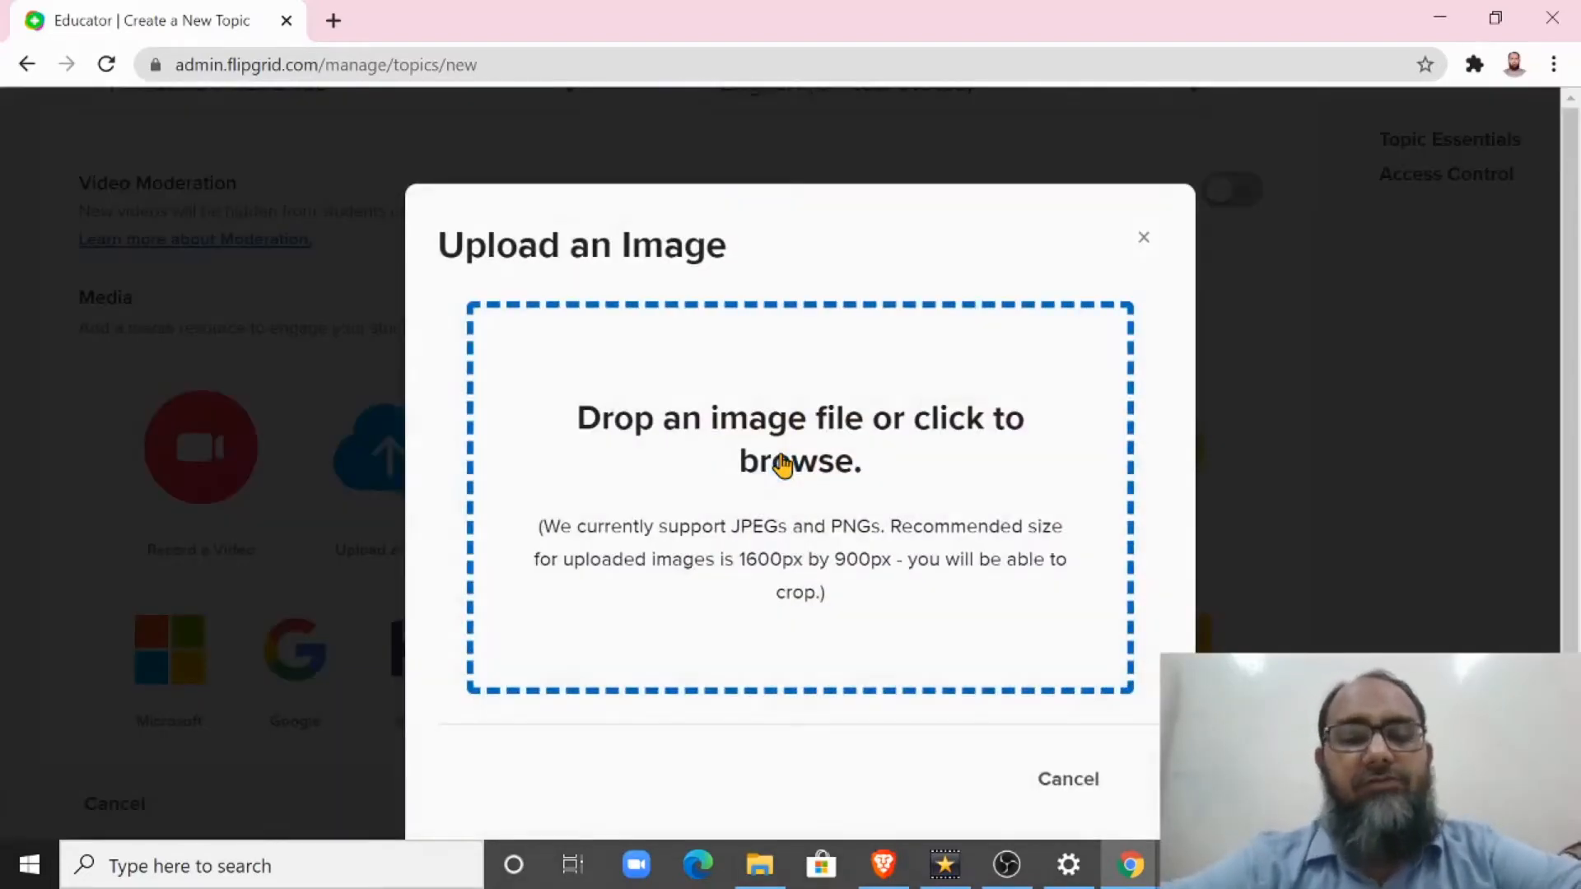
{"action": "left_click", "coordinate": [782, 465]}
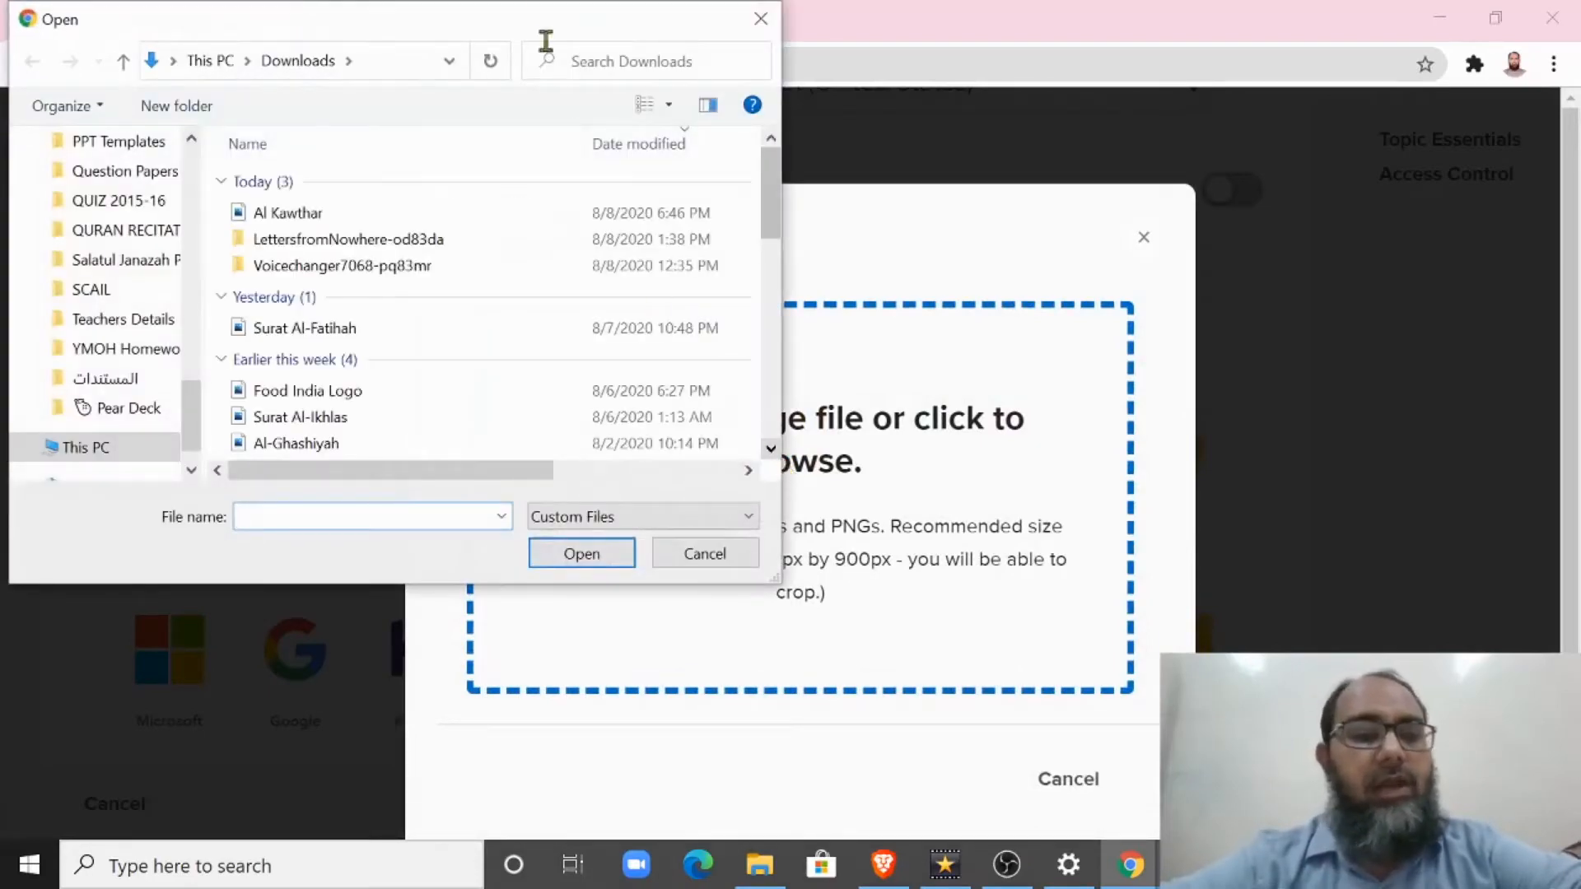
{"action": "left_click", "coordinate": [272, 215]}
{"action": "left_click", "coordinate": [594, 559]}
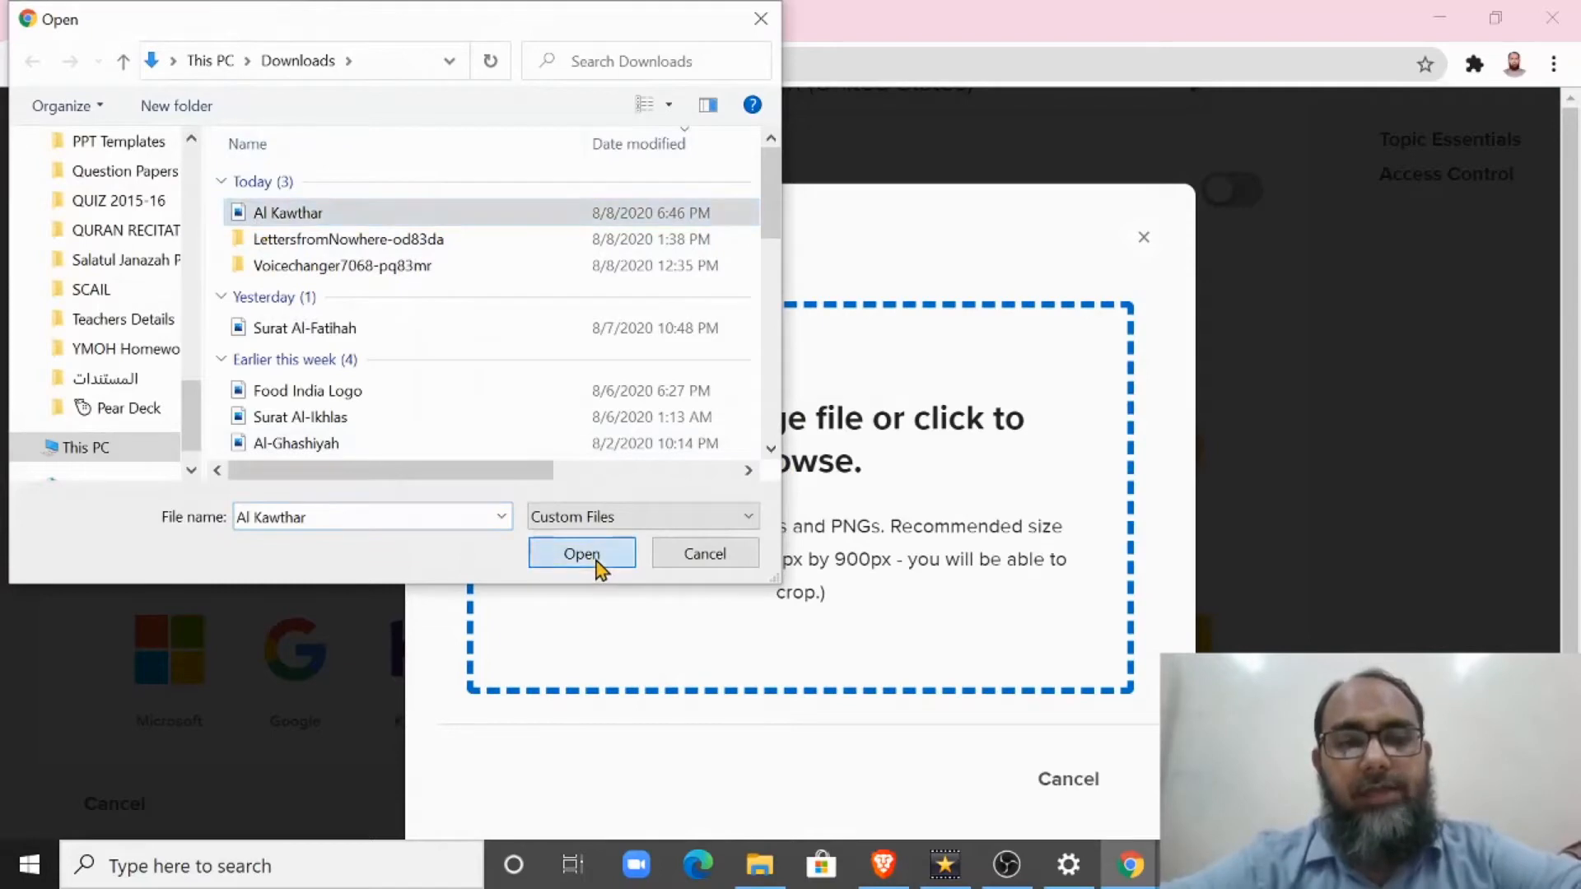
Step: Crop the uploaded image to a 4:3 aspect ratio
{"action": "scroll", "coordinate": [1569, 306], "scroll_direction": "down", "scroll_amount": 1}
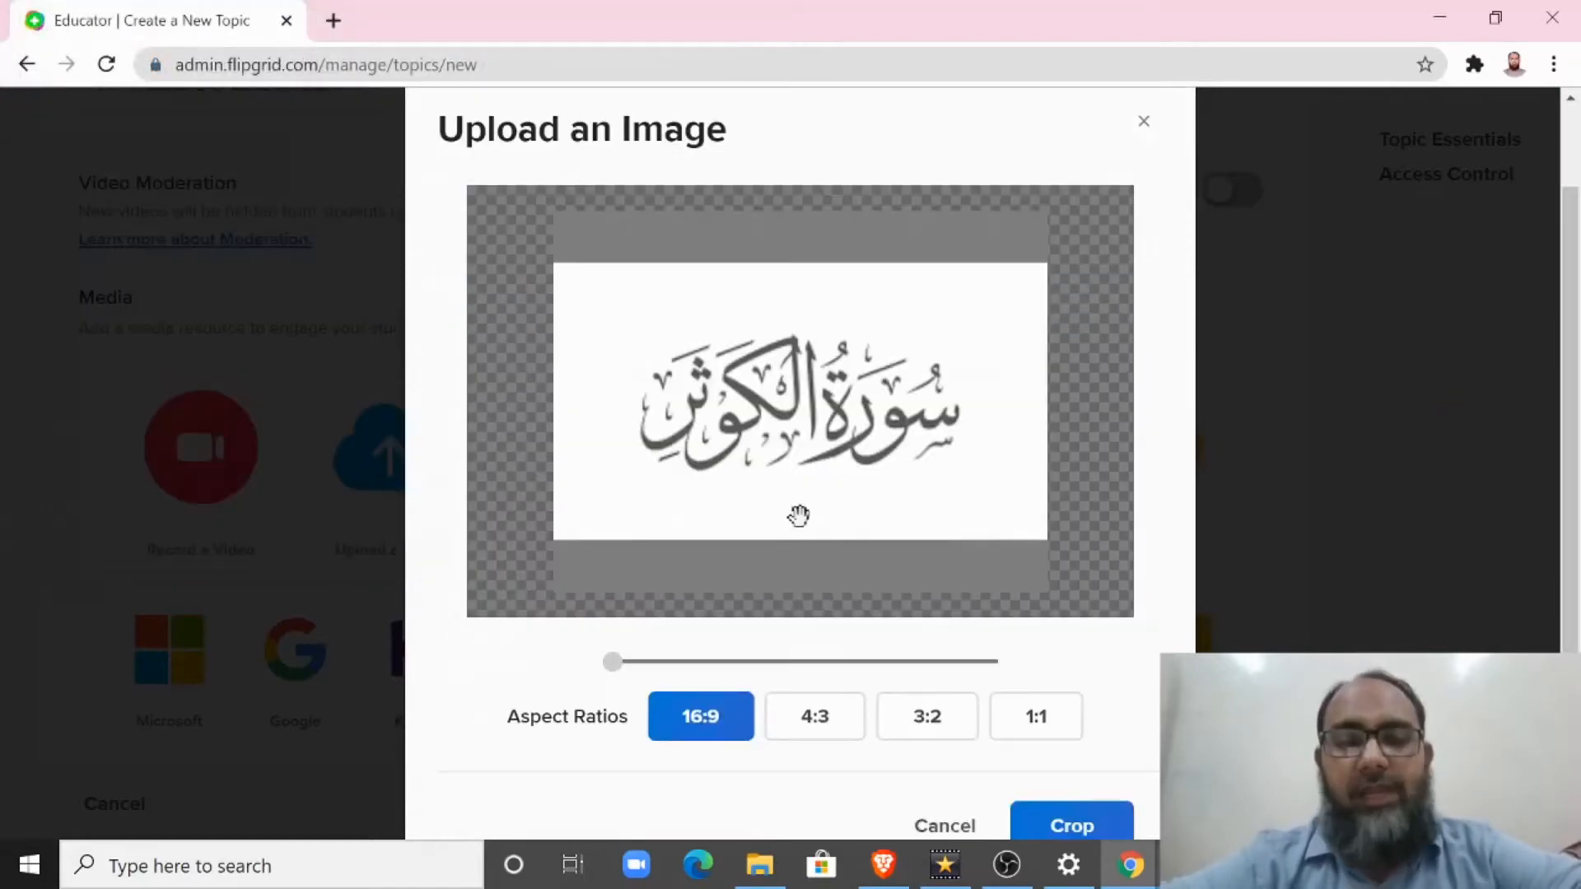
{"action": "left_click", "coordinate": [813, 725]}
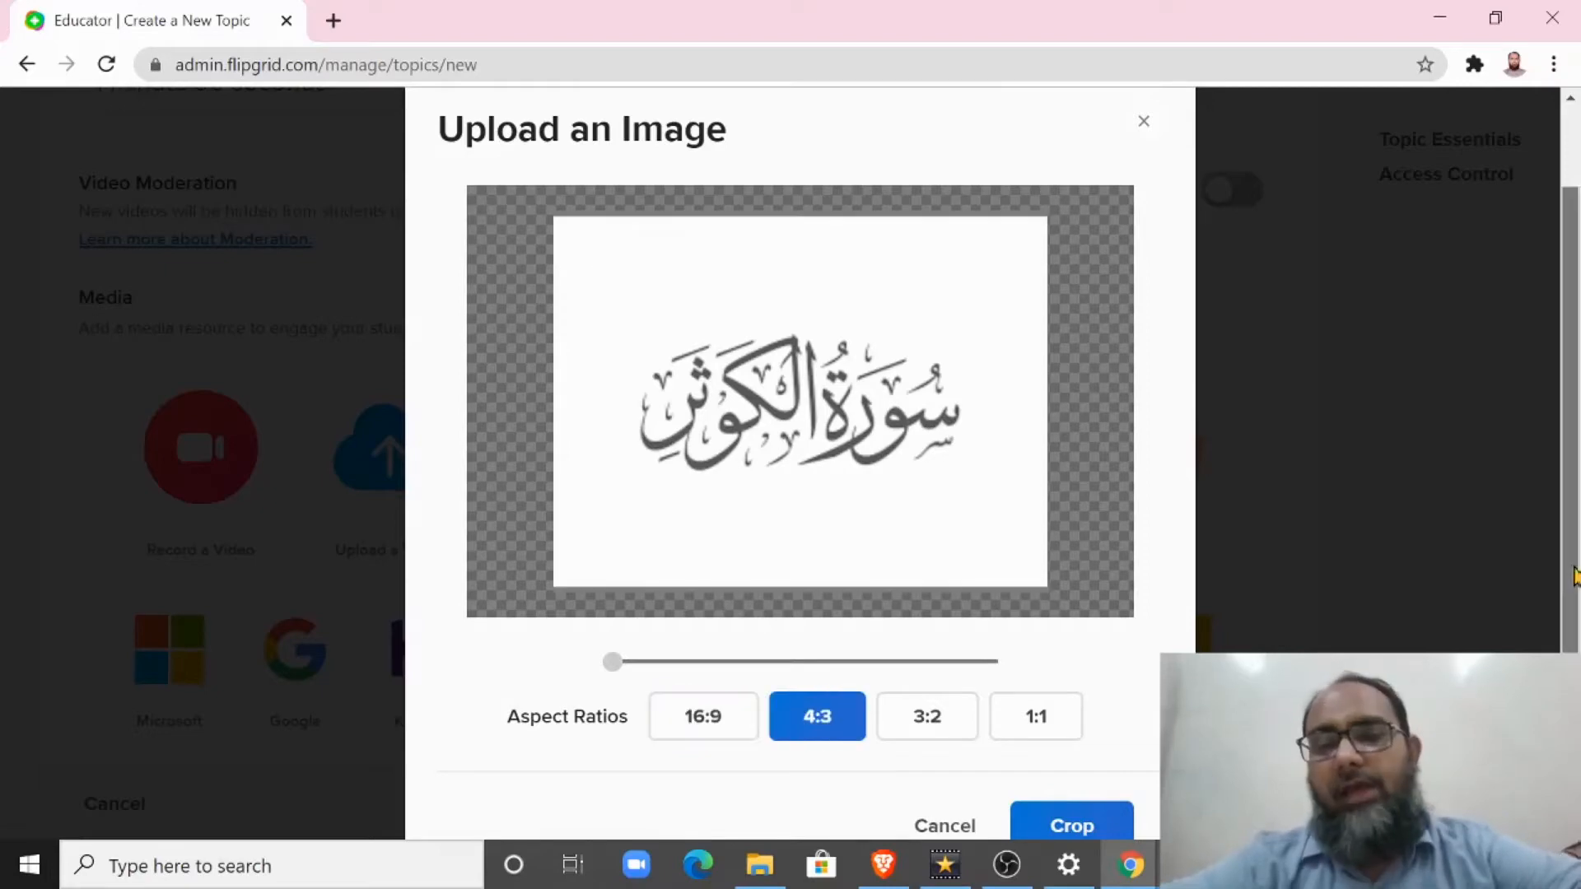
{"action": "scroll", "coordinate": [947, 692], "scroll_direction": "down", "scroll_amount": 2}
{"action": "left_click", "coordinate": [1085, 665]}
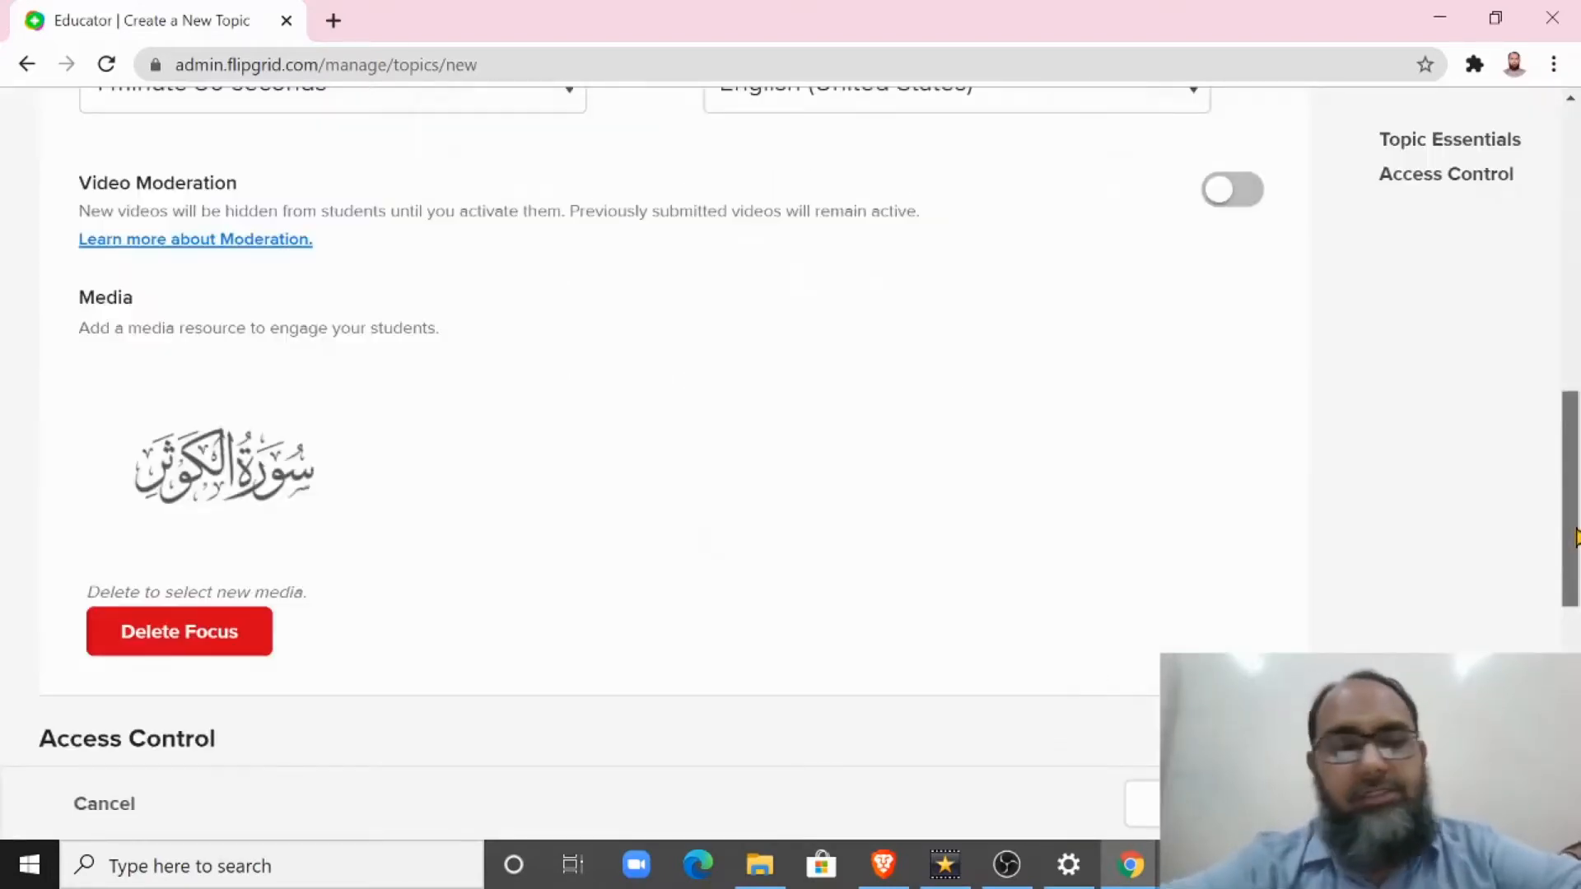
Step: Inspect the Public option in the topic's access control and return to Private access
{"action": "left_click_drag", "start_coordinate": [1571, 536], "coordinate": [1577, 706]}
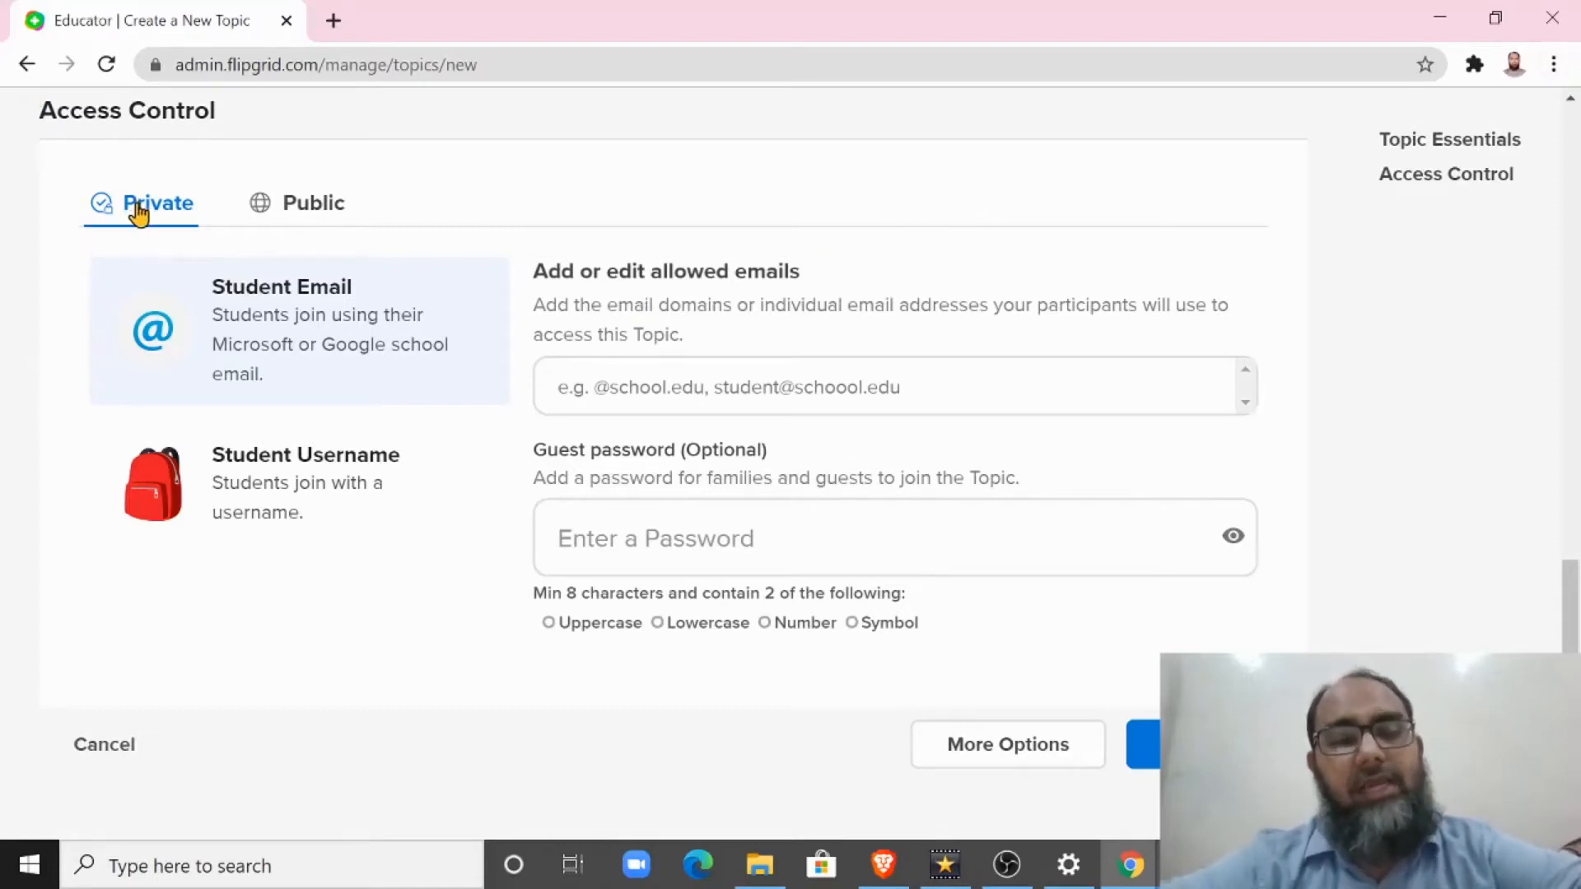
{"action": "left_click", "coordinate": [319, 215]}
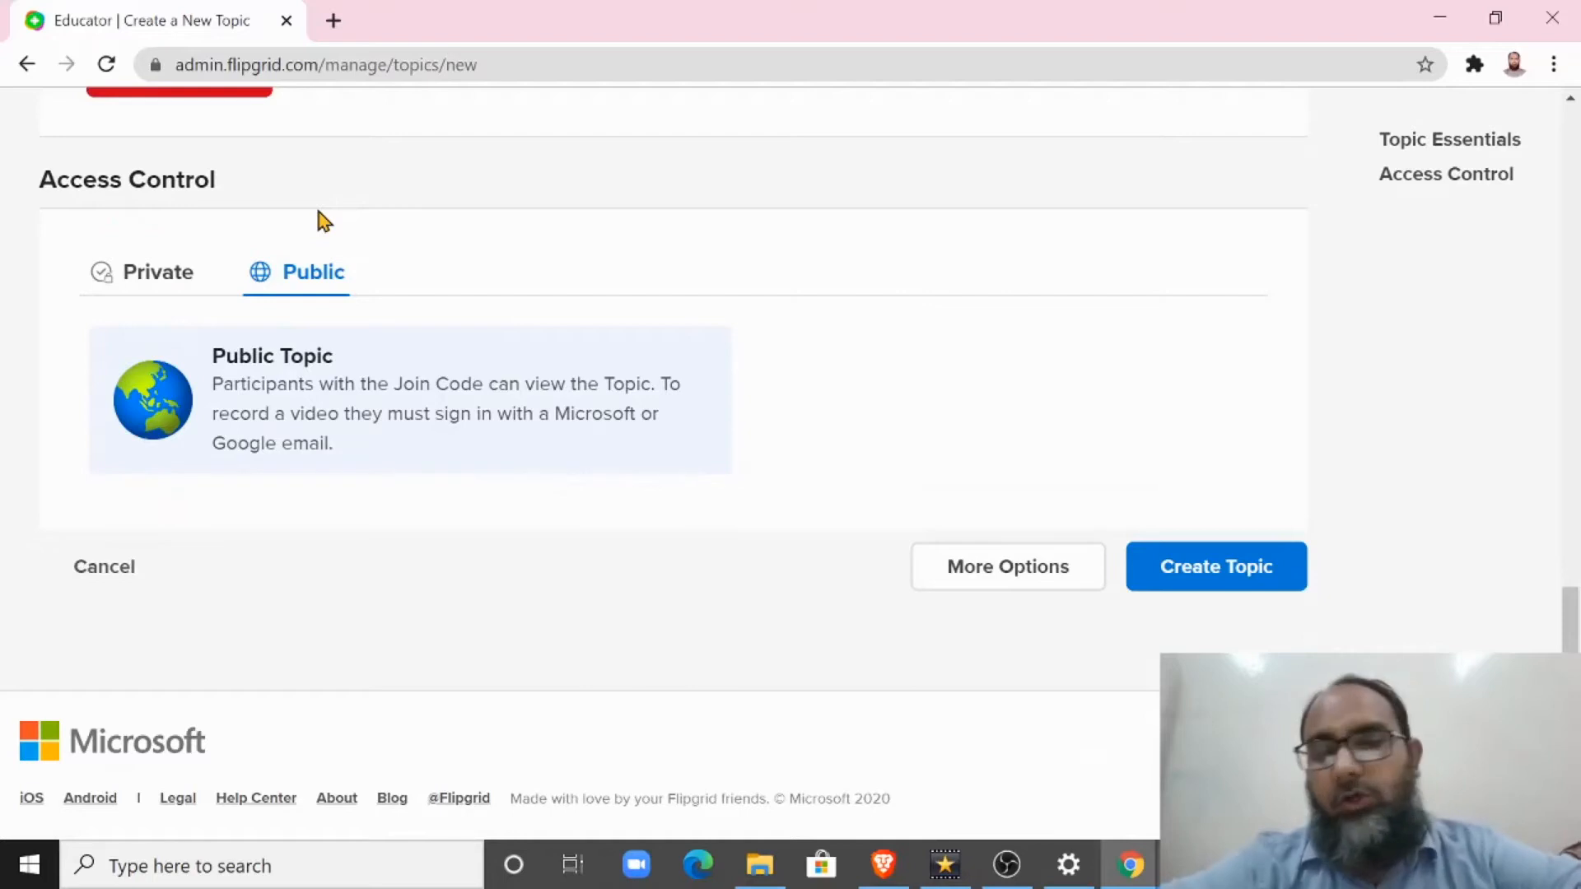
{"action": "left_click", "coordinate": [191, 279]}
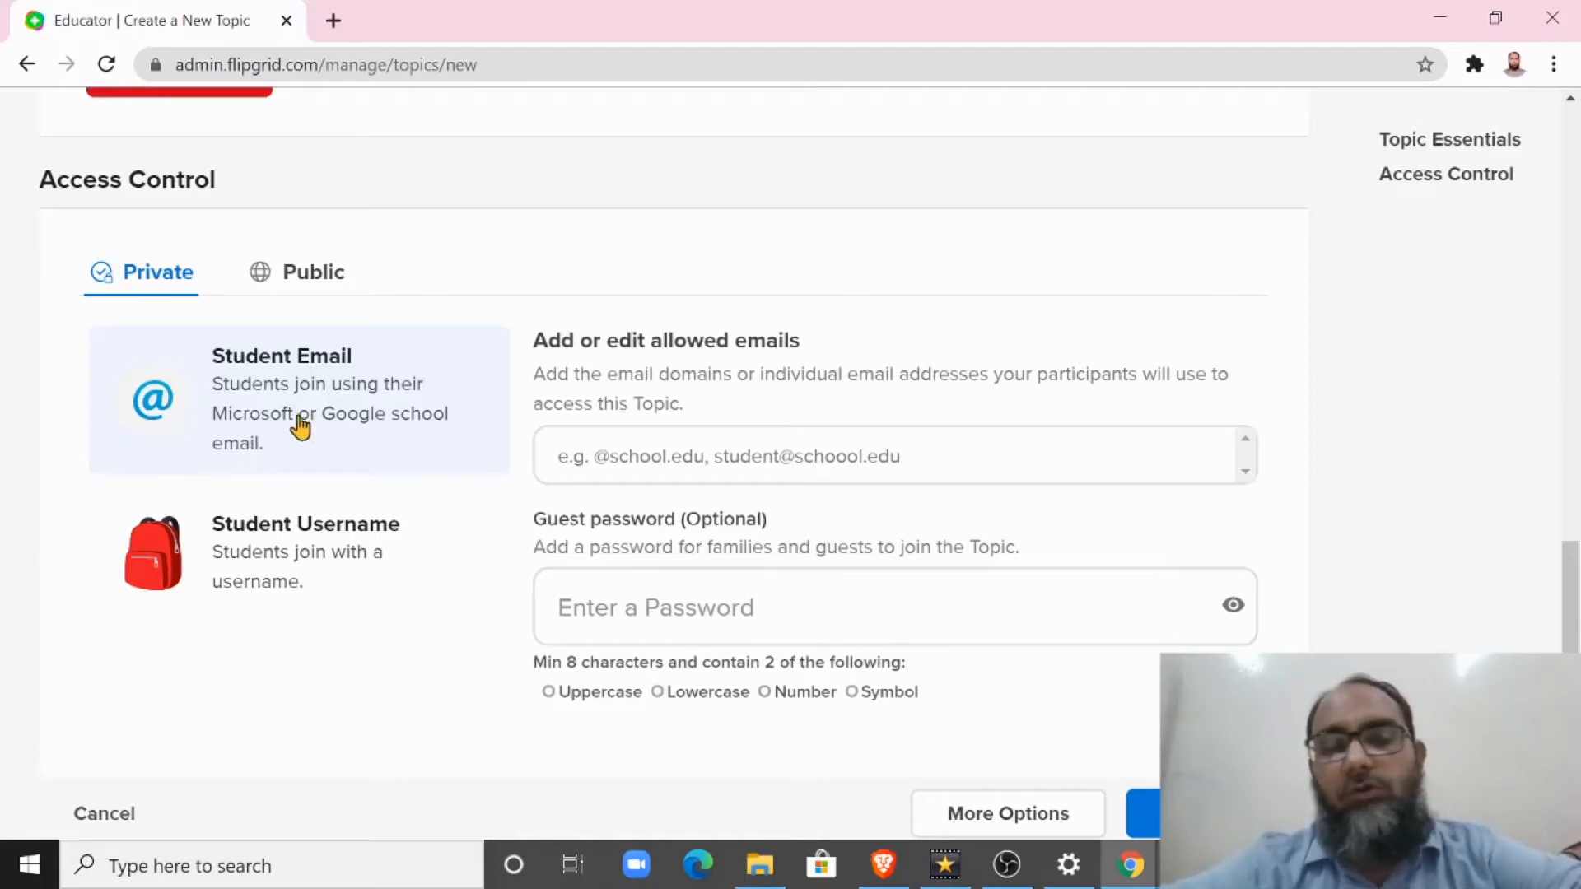
{"action": "left_click", "coordinate": [668, 456]}
{"action": "type", "text": "@"}
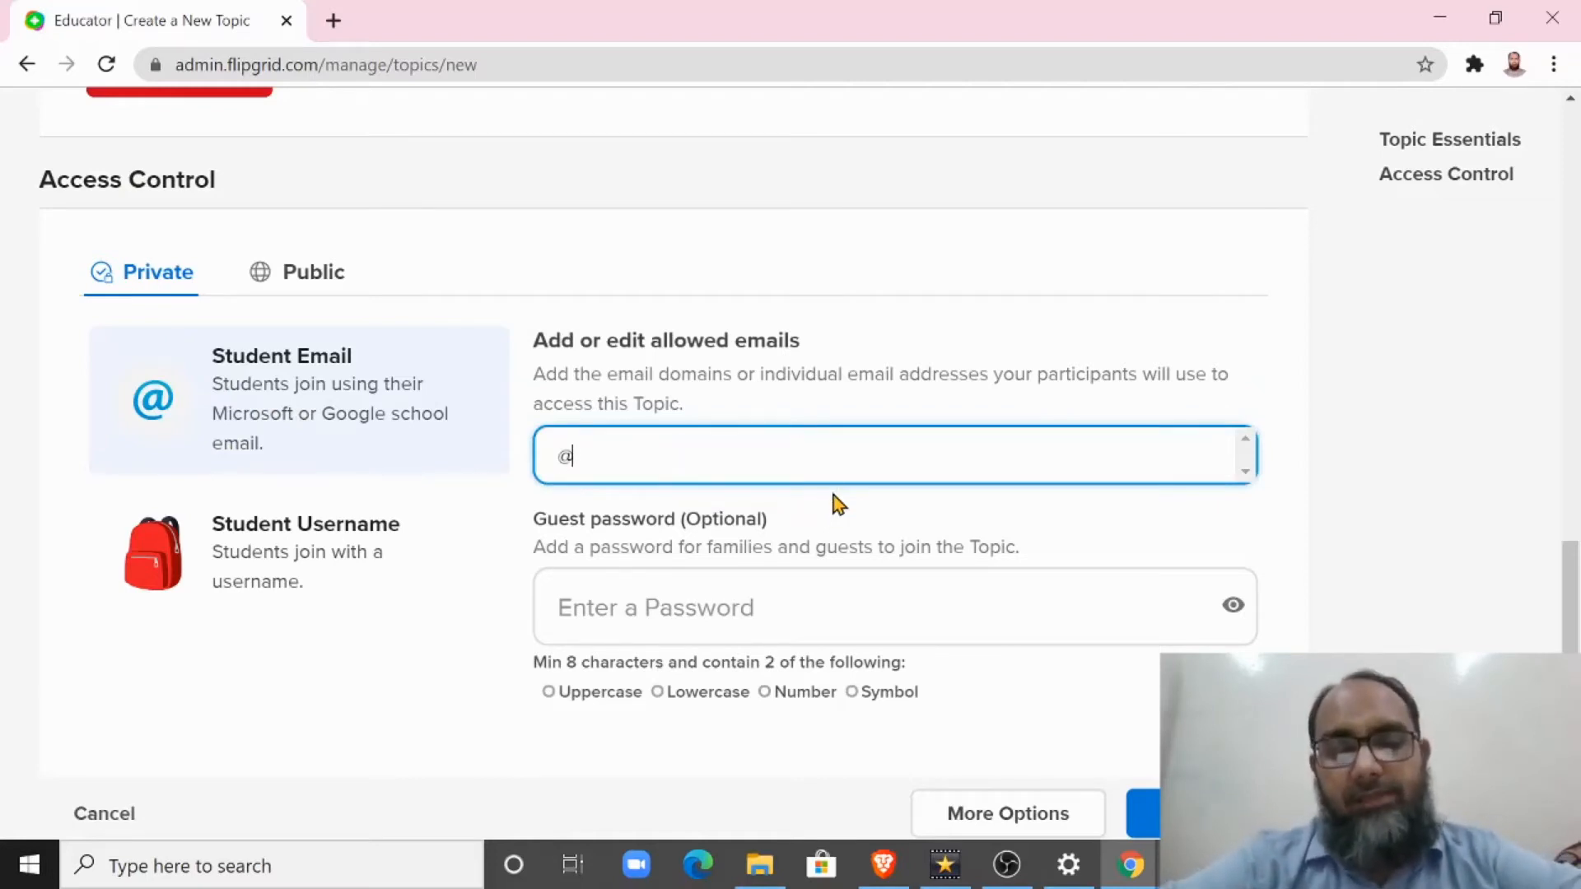
{"action": "key", "text": "BackSpace"}
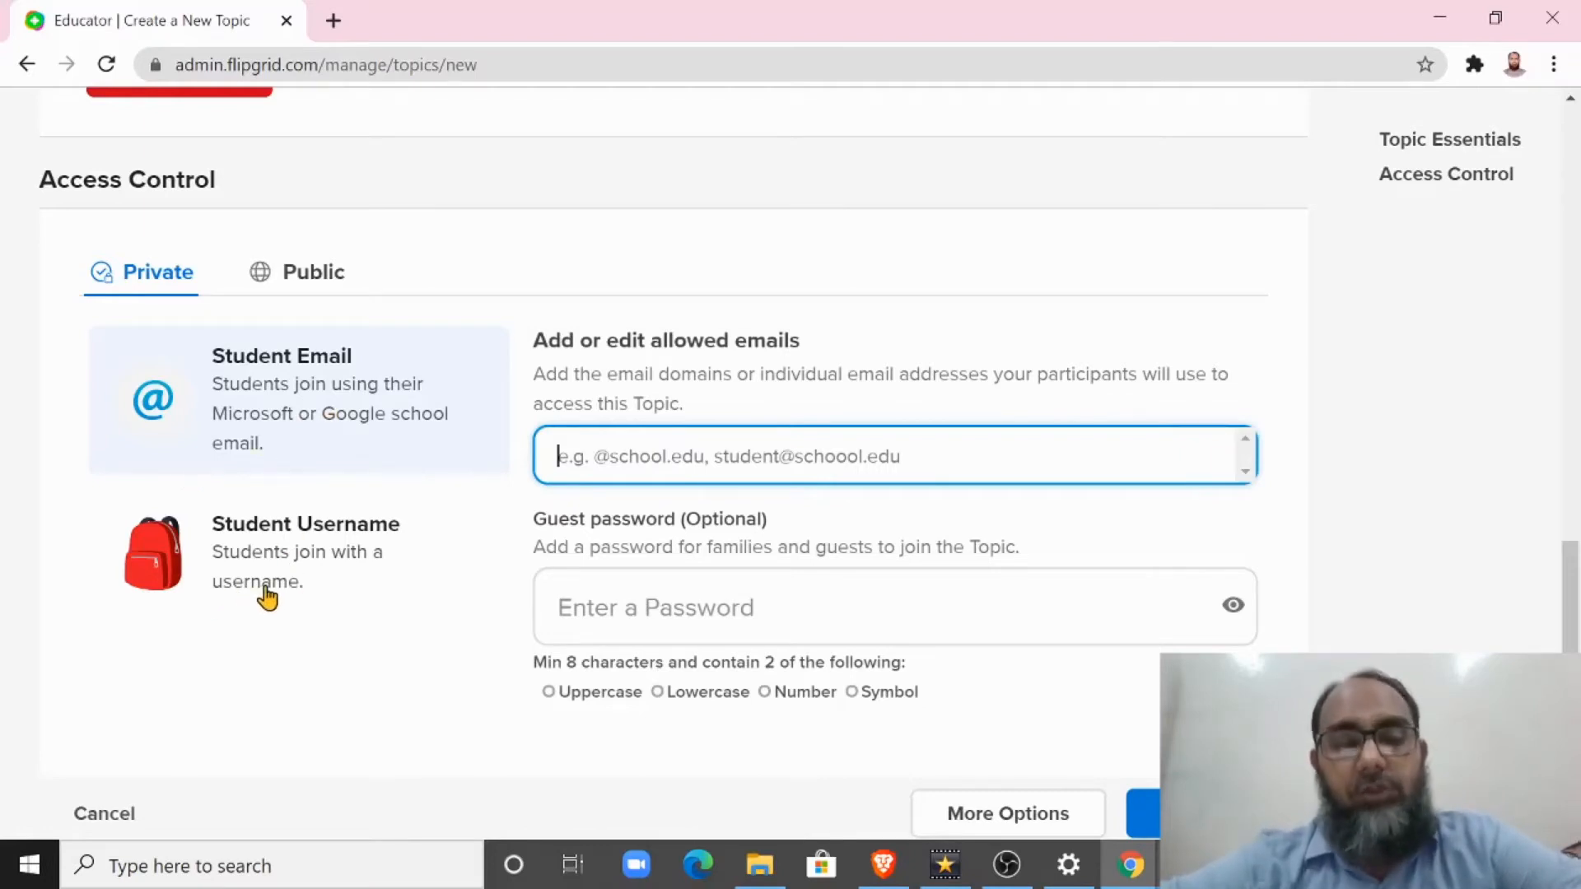
Step: Switch the topic's private access to Student Username
{"action": "left_click", "coordinate": [249, 528]}
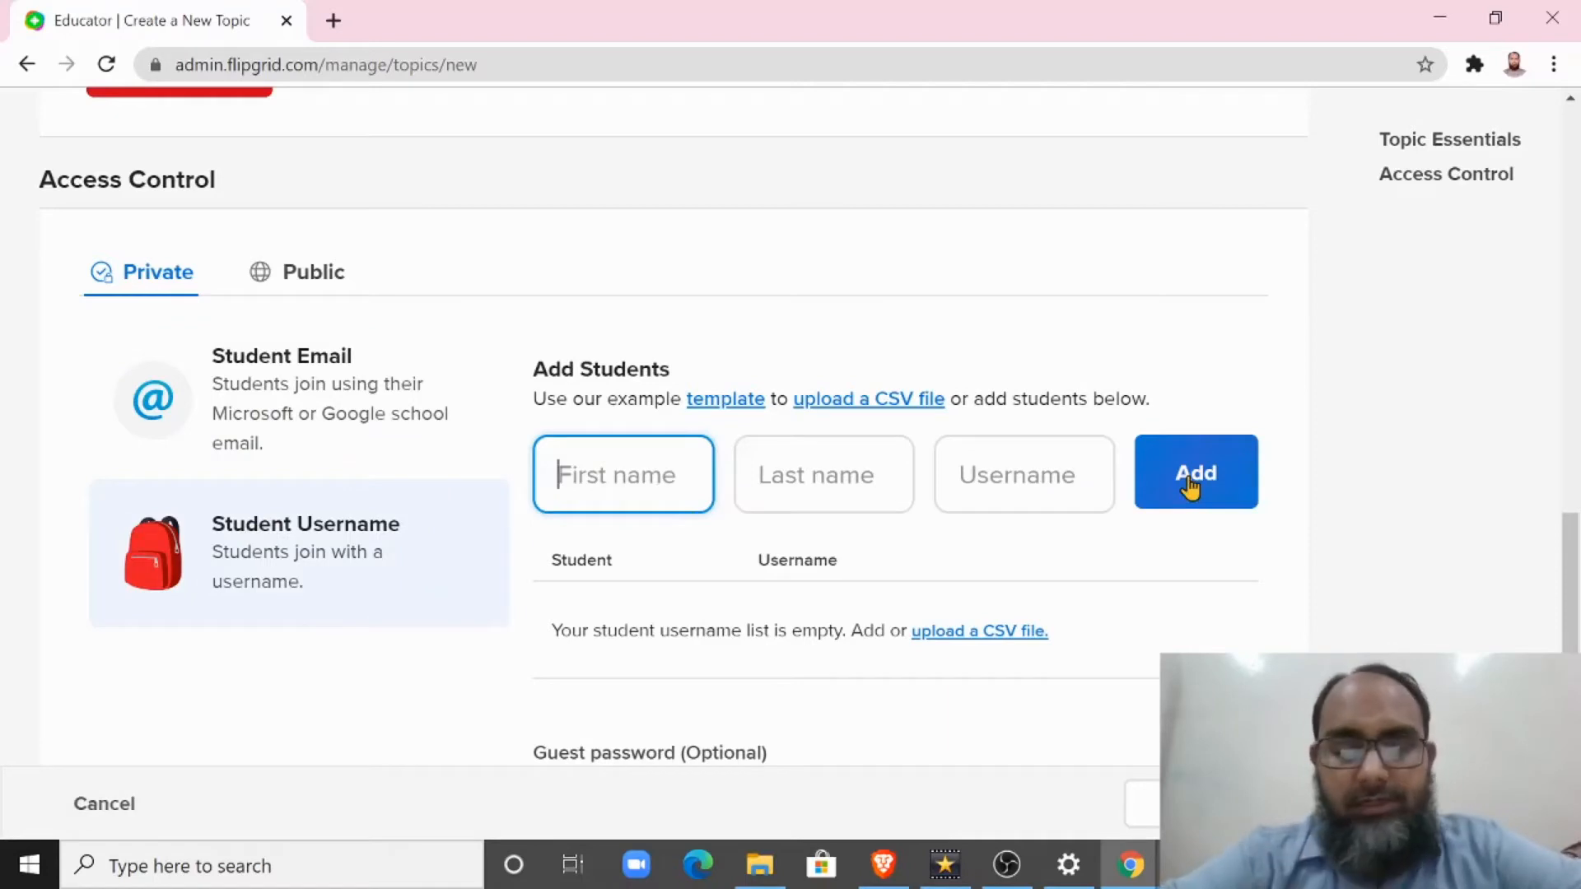
Step: Add a student to the topic's access list with the student's first name, last name and username
{"action": "type", "text": "Faqeehah"}
{"action": "key", "text": "Tab"}
{"action": "type", "text": "i"}
{"action": "key", "text": "Tab"}
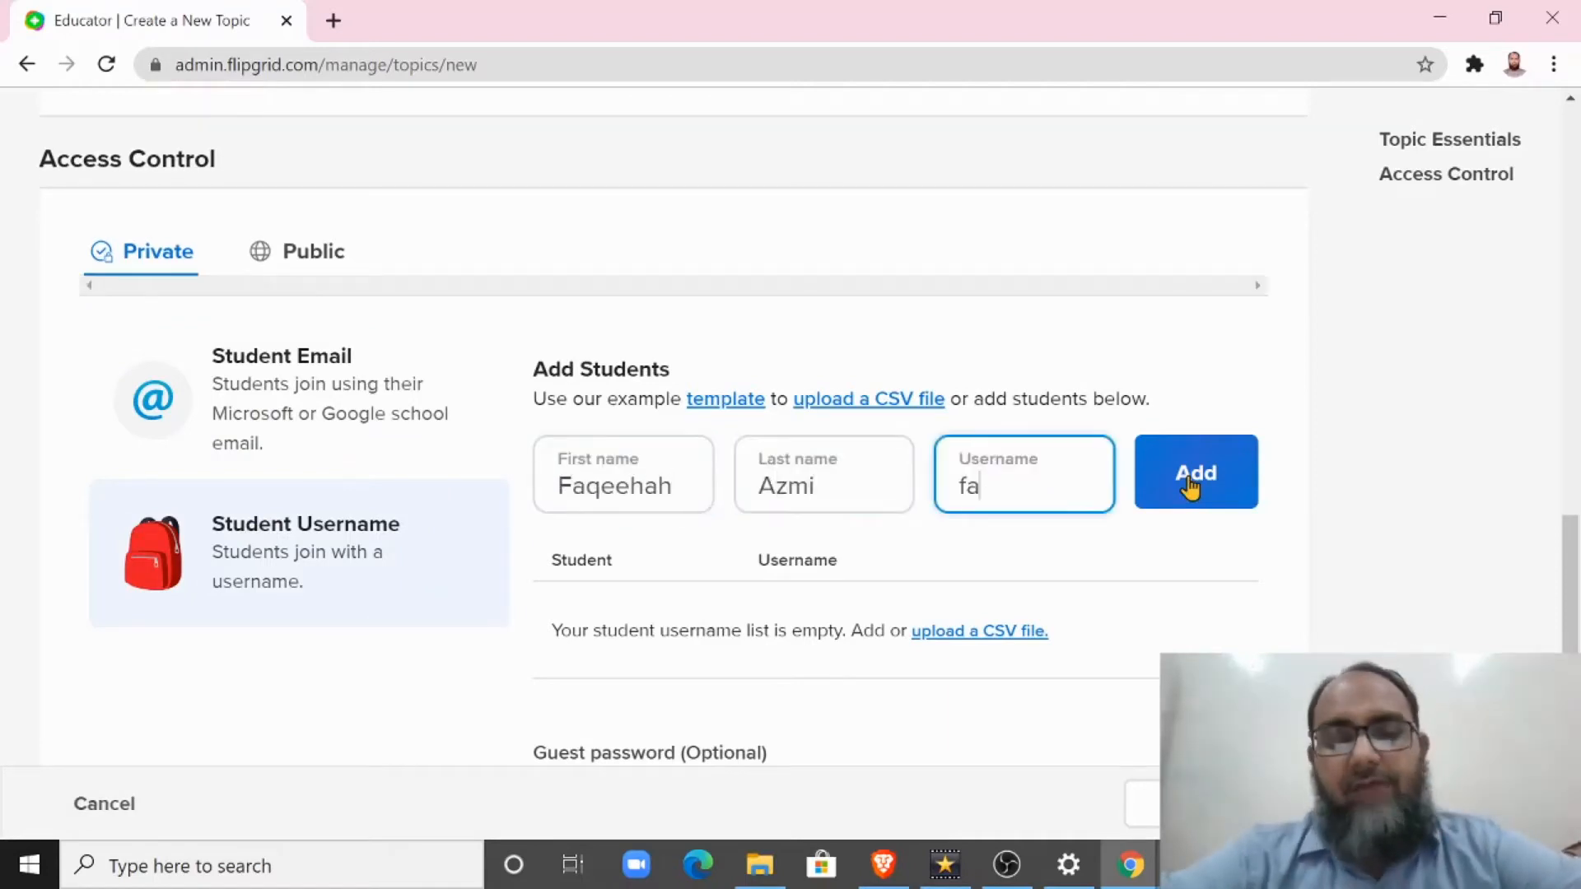
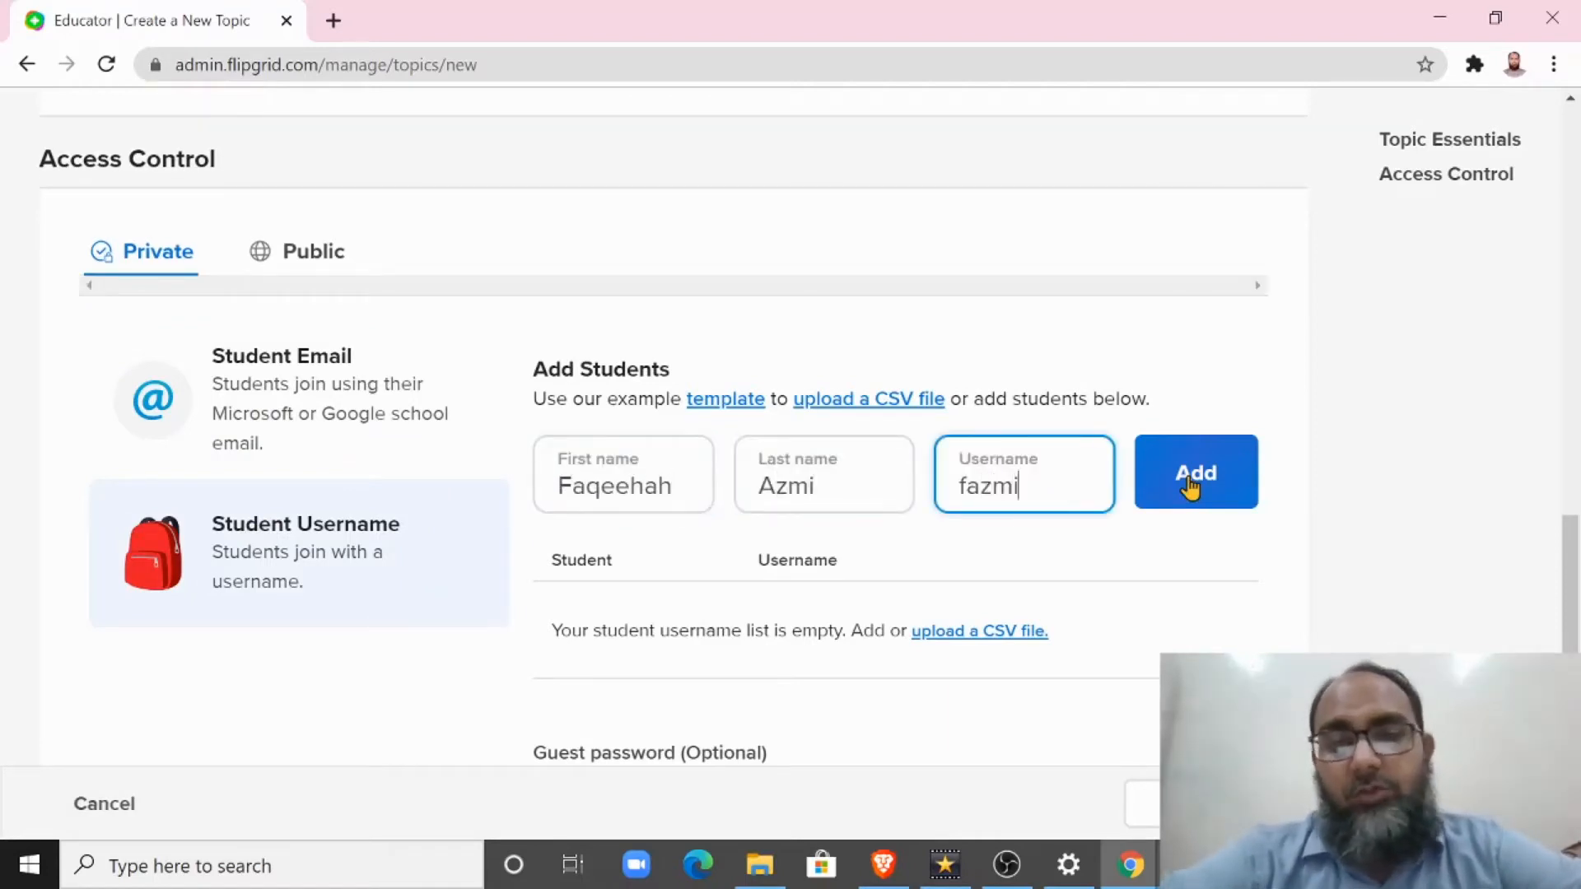
{"action": "left_click", "coordinate": [1190, 487]}
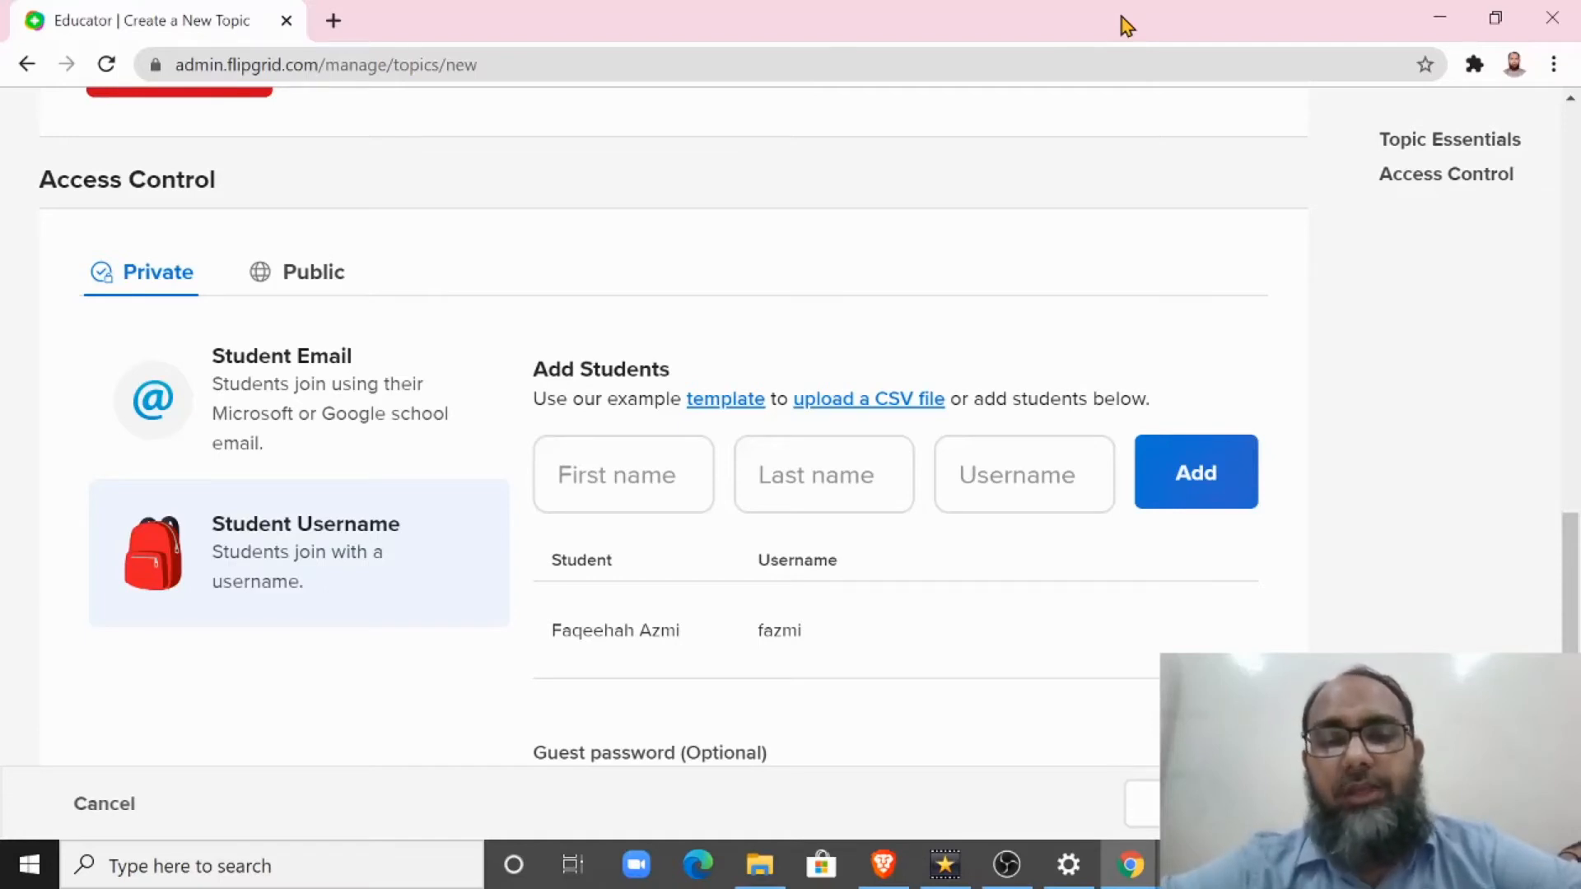
Step: Create the Surat Al-Kawthar topic without a guest password and copy its share link for students
{"action": "scroll", "coordinate": [717, 596], "scroll_direction": "down", "scroll_amount": 3}
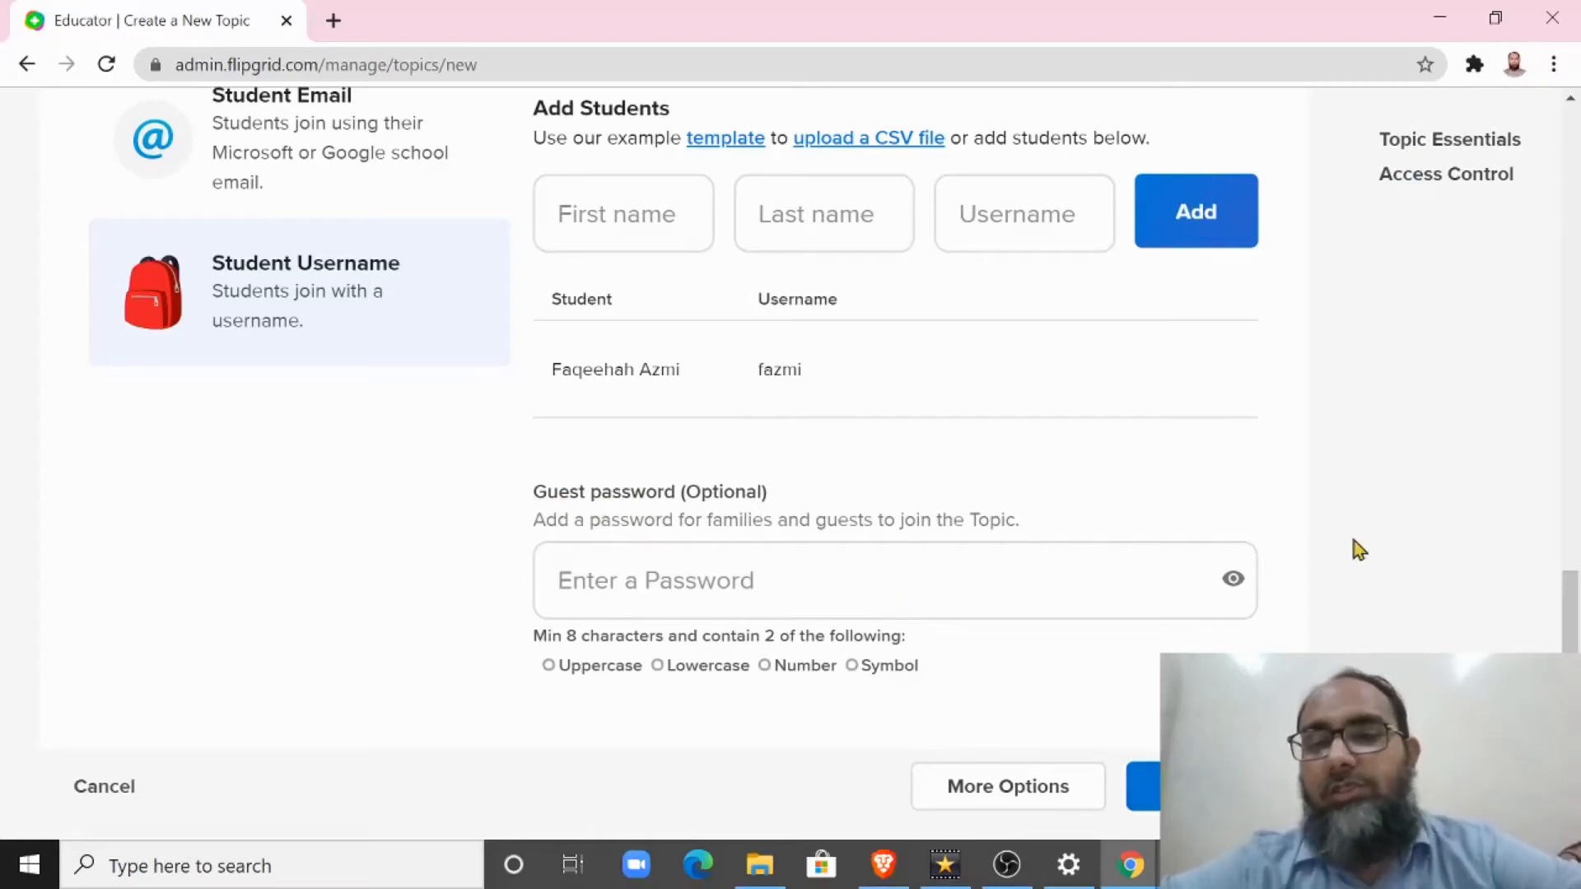
{"action": "left_click", "coordinate": [1205, 787]}
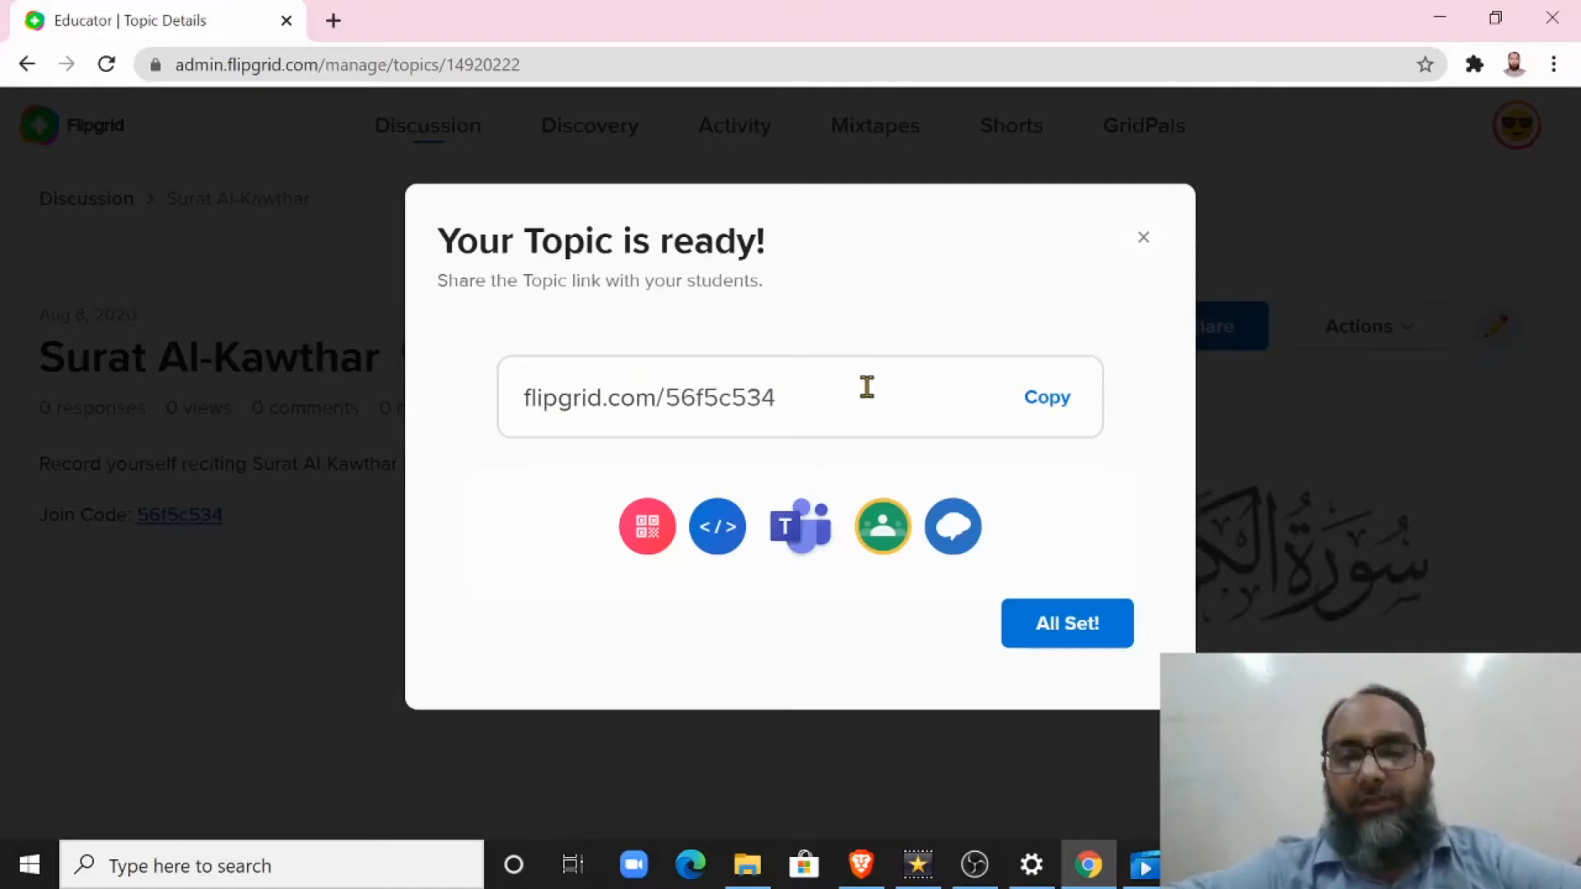
{"action": "left_click", "coordinate": [1048, 399]}
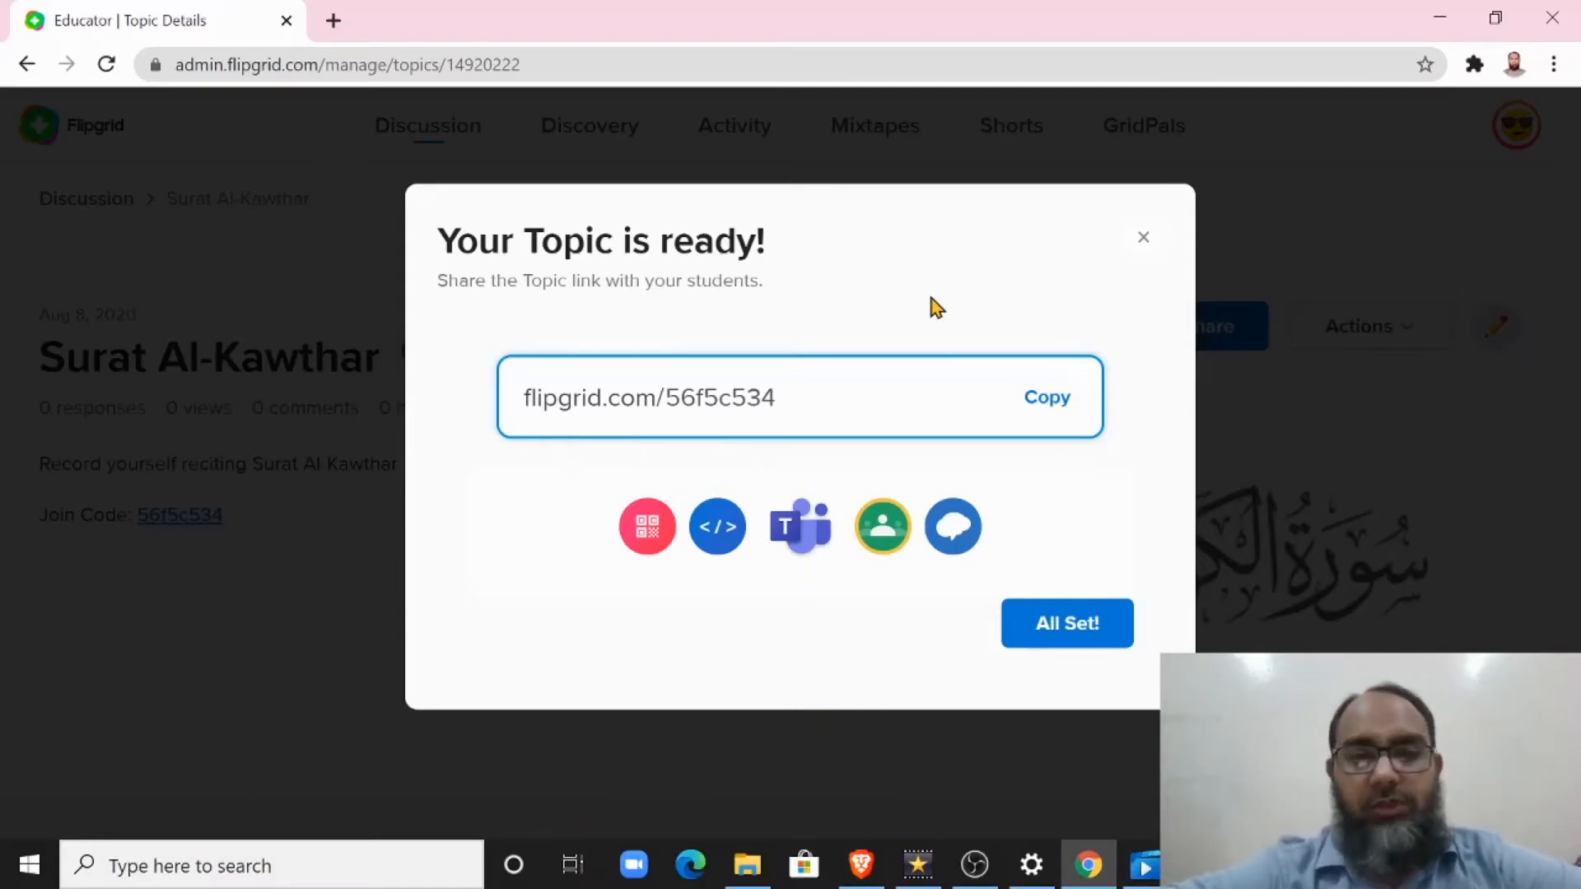
{"action": "left_click", "coordinate": [1054, 626]}
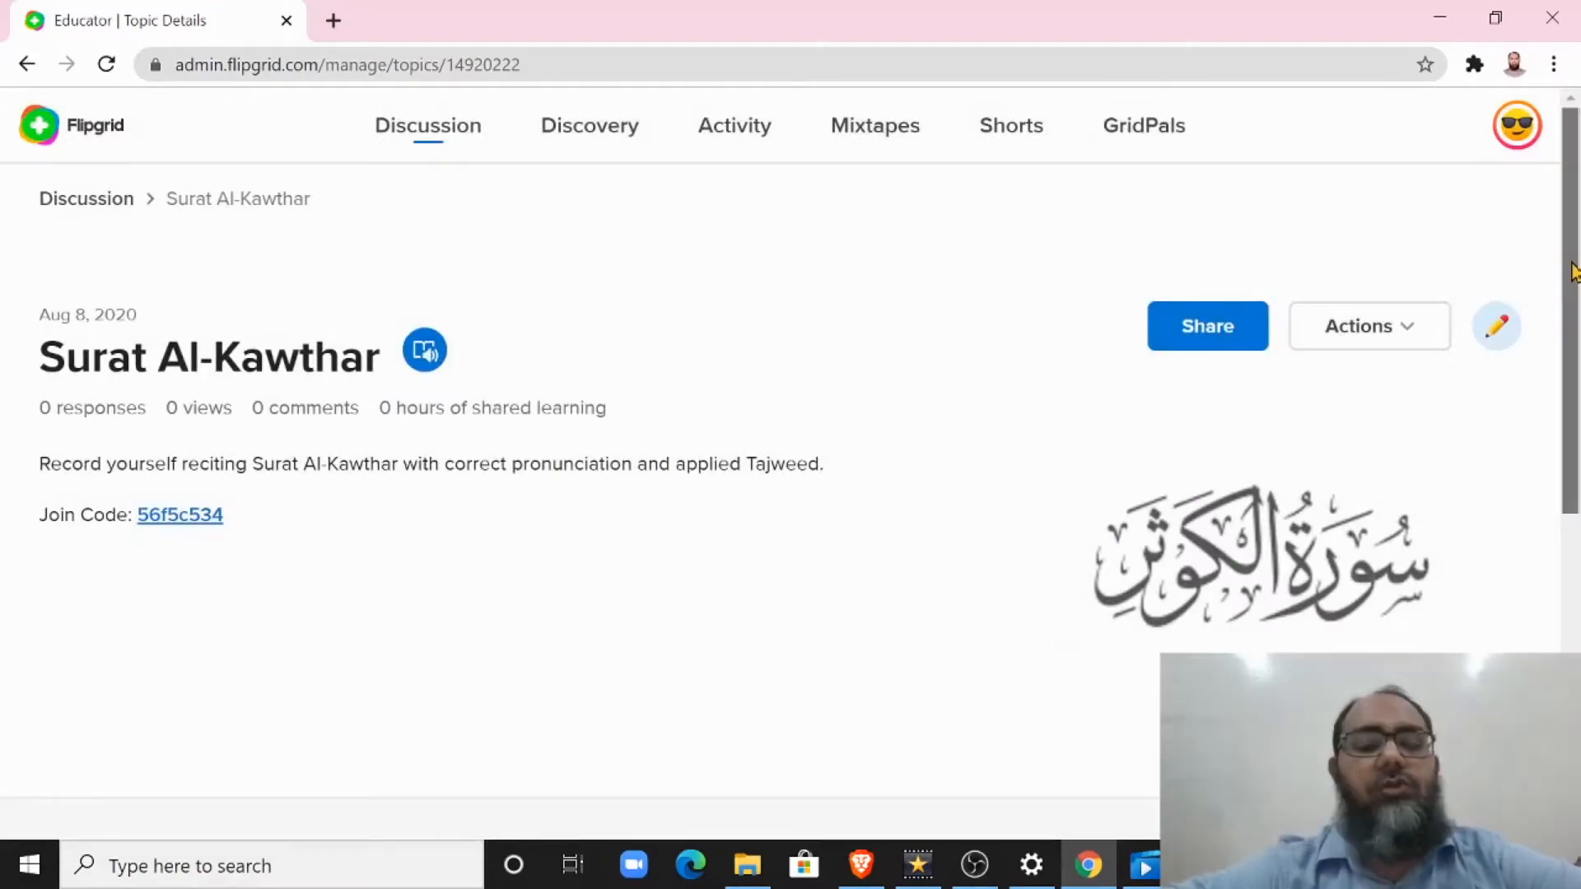
Step: Start a video response to the topic and retry the camera so the recorder can use it
{"action": "left_click_drag", "start_coordinate": [1573, 271], "coordinate": [1578, 605]}
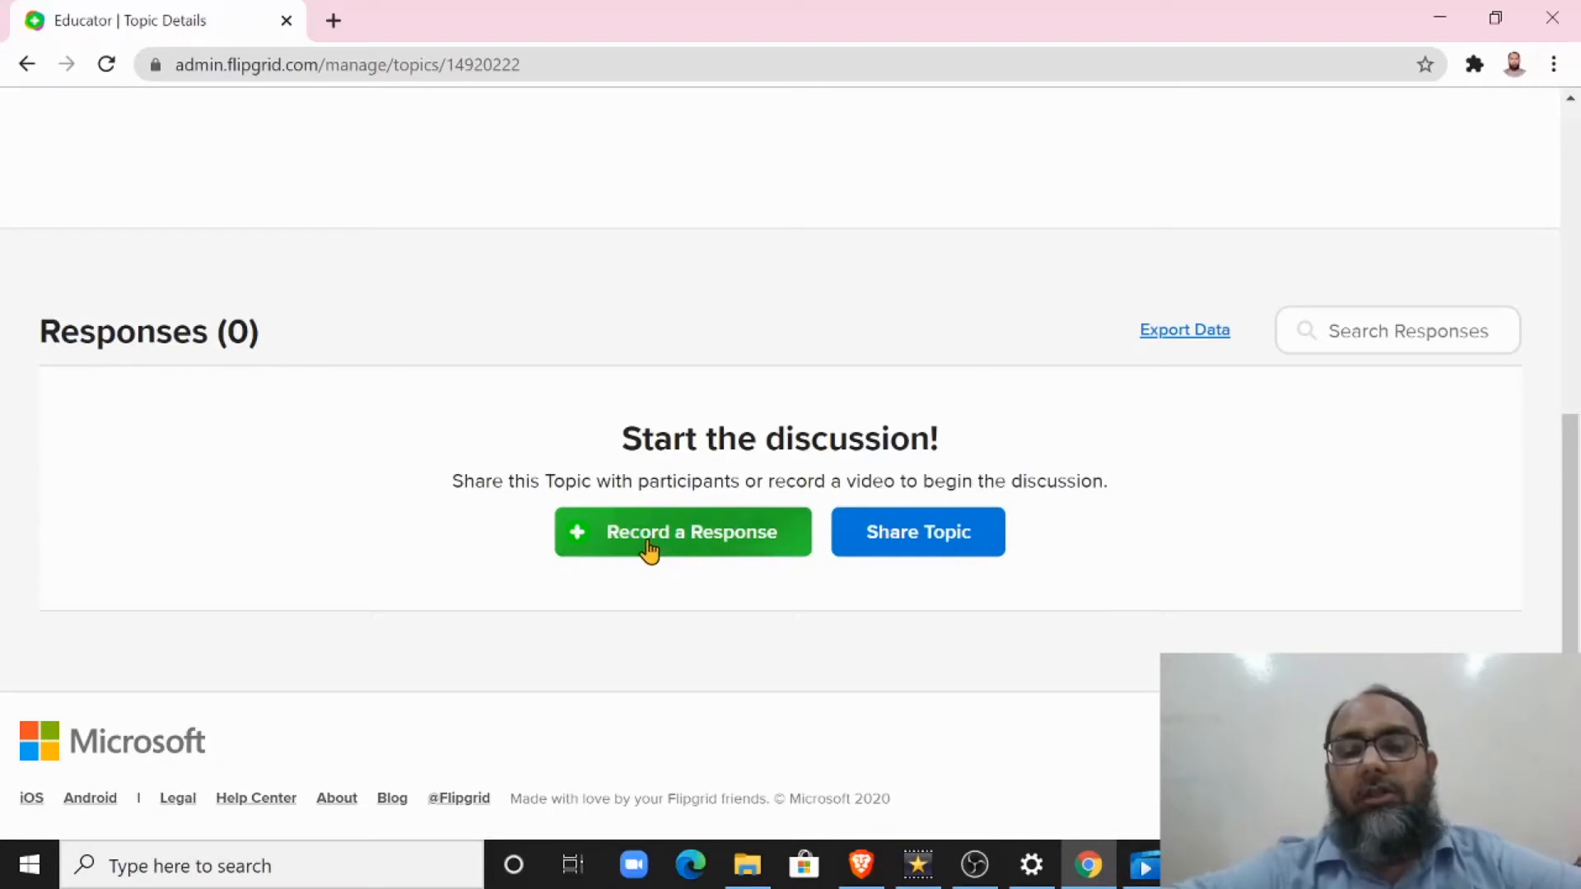
{"action": "left_click", "coordinate": [704, 535]}
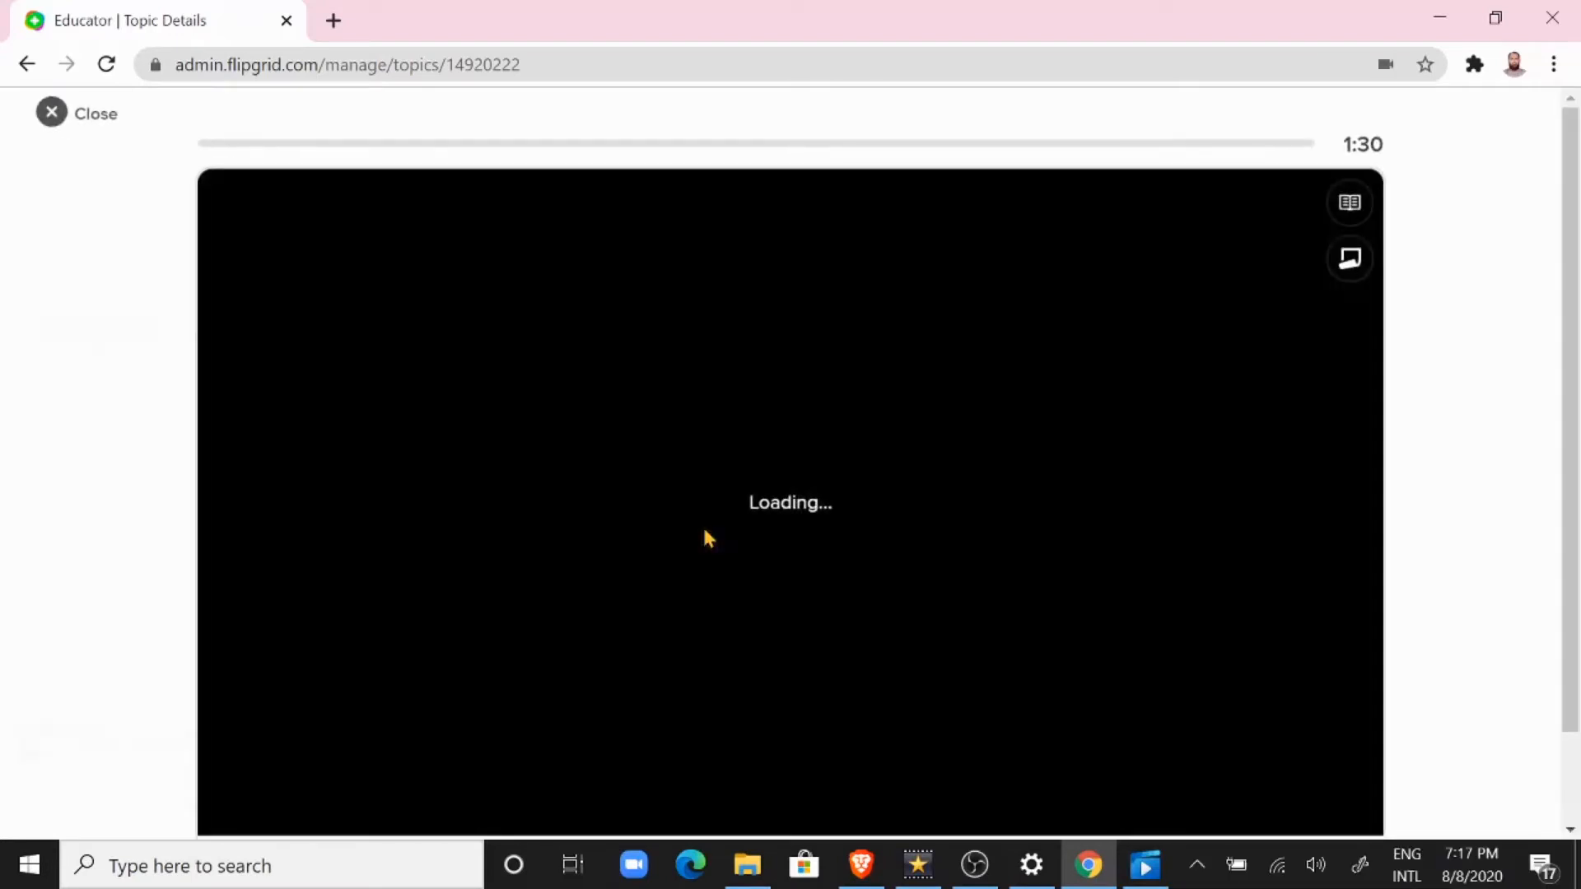
{"action": "scroll", "coordinate": [1573, 403], "scroll_direction": "down", "scroll_amount": 1}
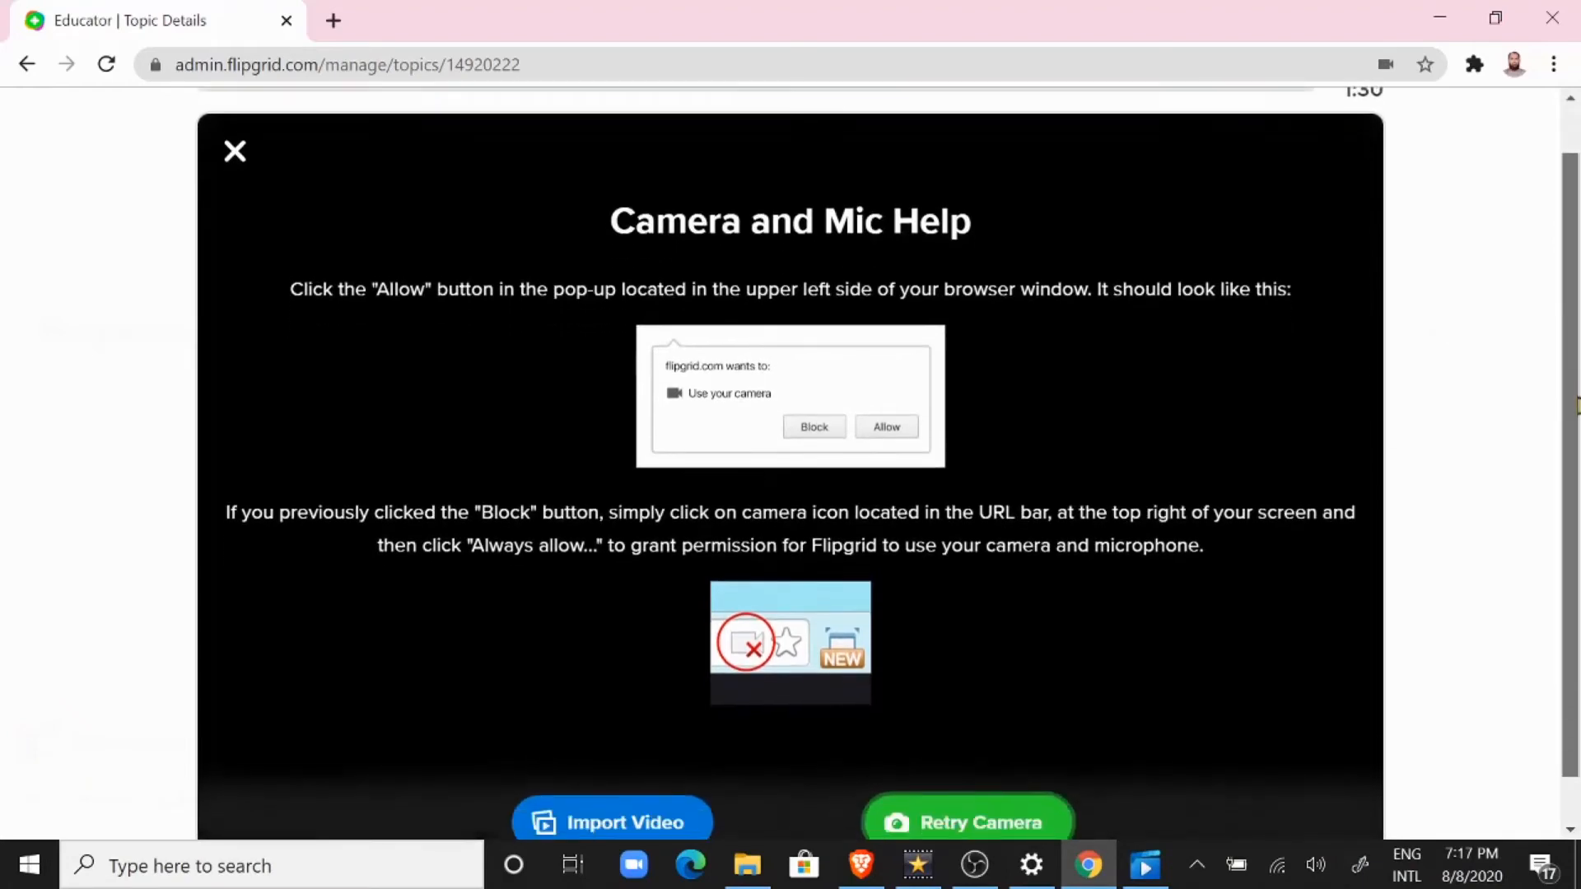
{"action": "scroll", "coordinate": [1573, 409], "scroll_direction": "down", "scroll_amount": 1}
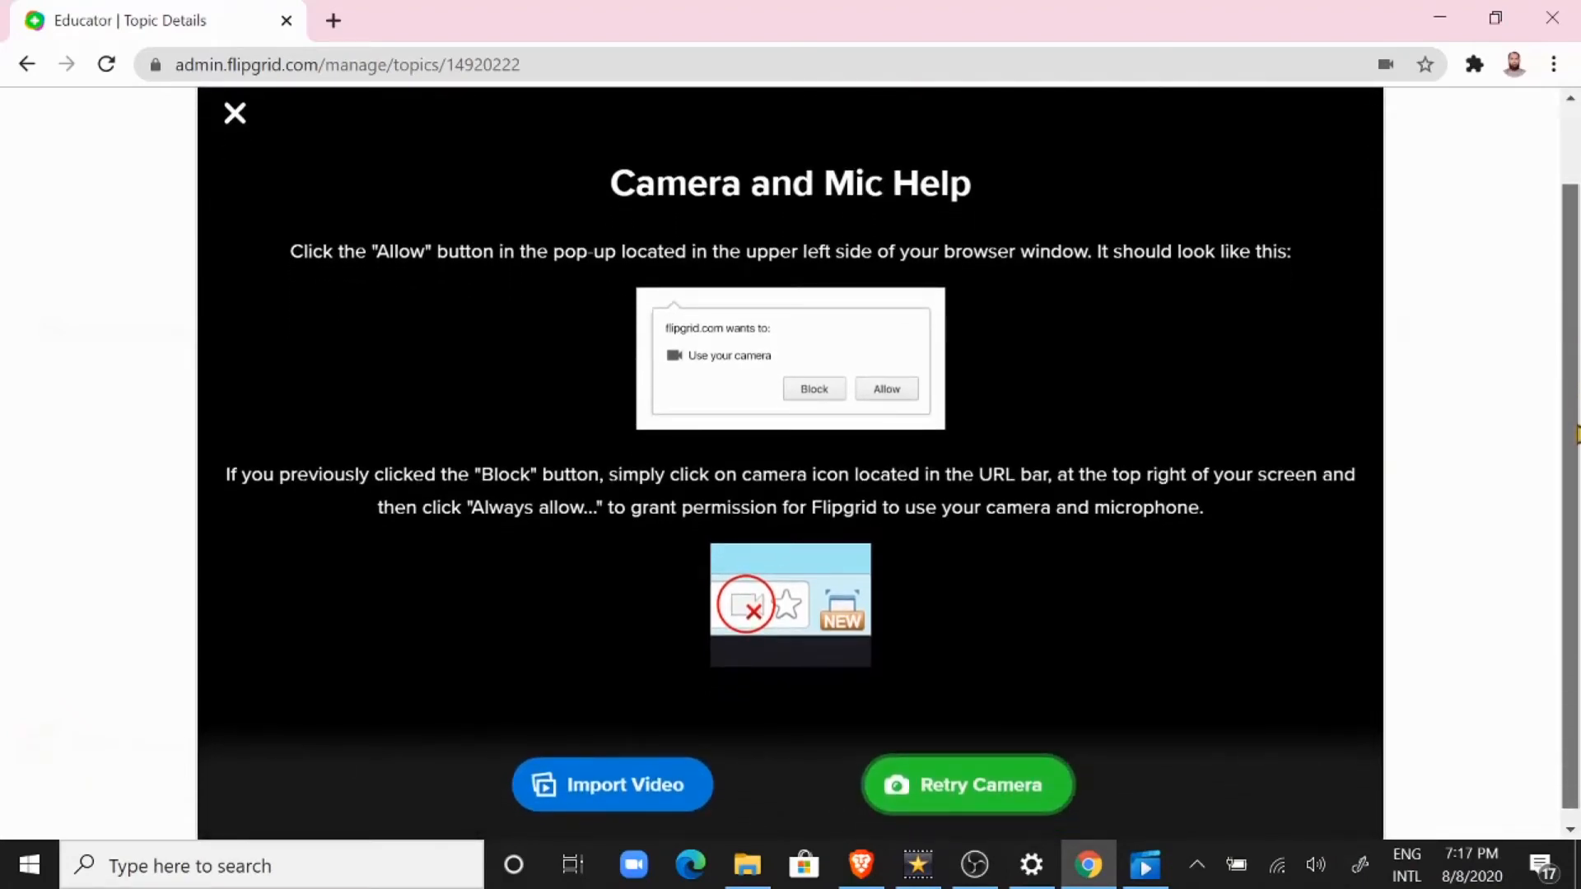
{"action": "left_click", "coordinate": [967, 785]}
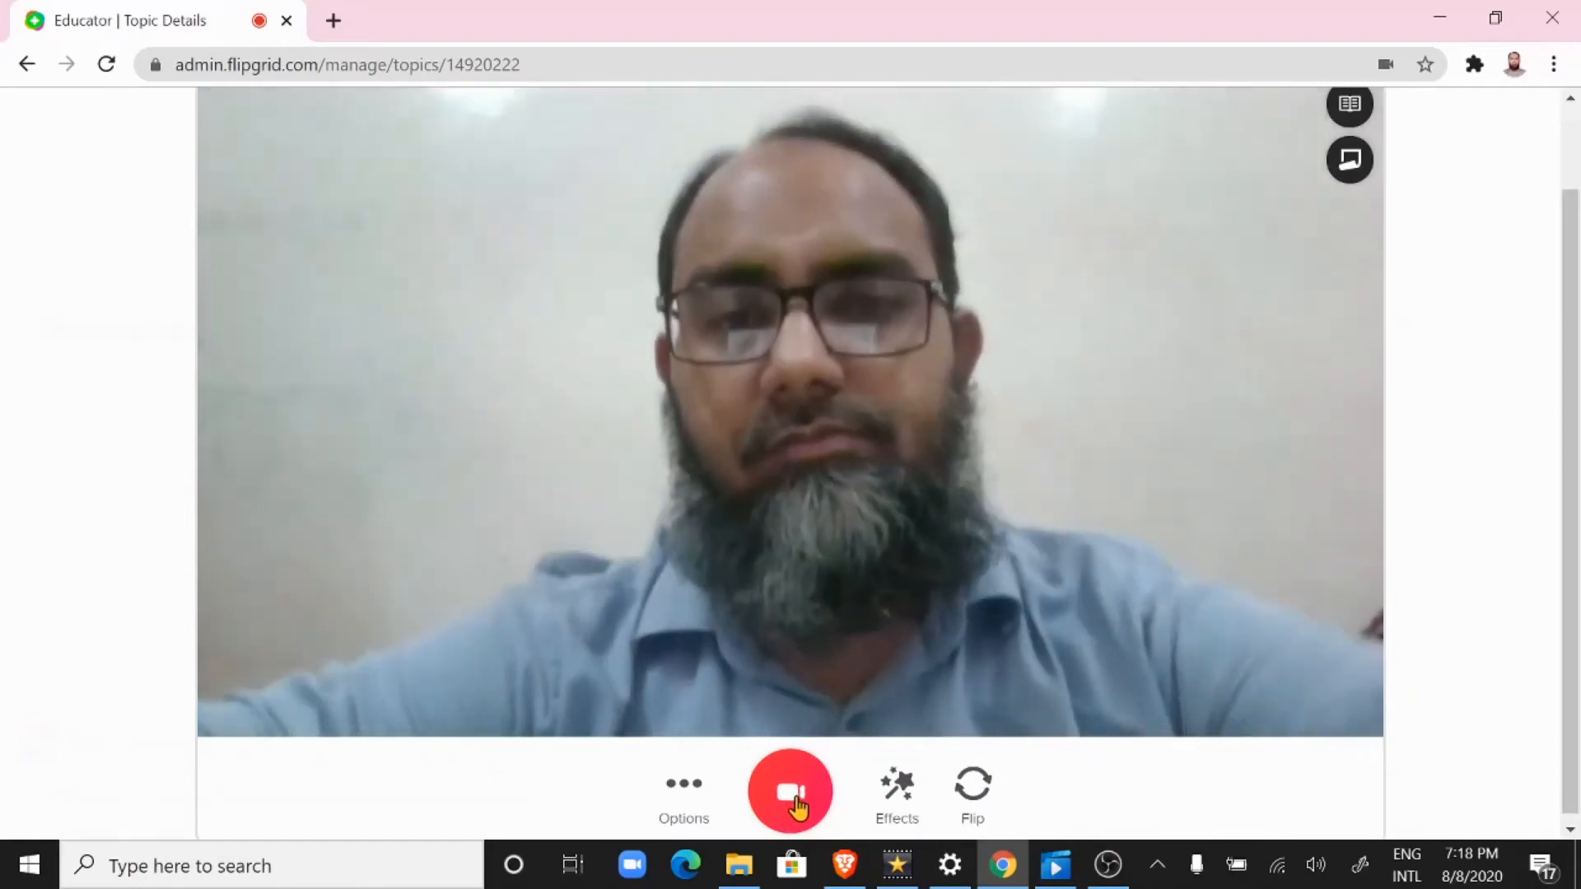
Step: Record a video response of about 34 seconds and accept it after previewing part of the clip
{"action": "left_click", "coordinate": [794, 805]}
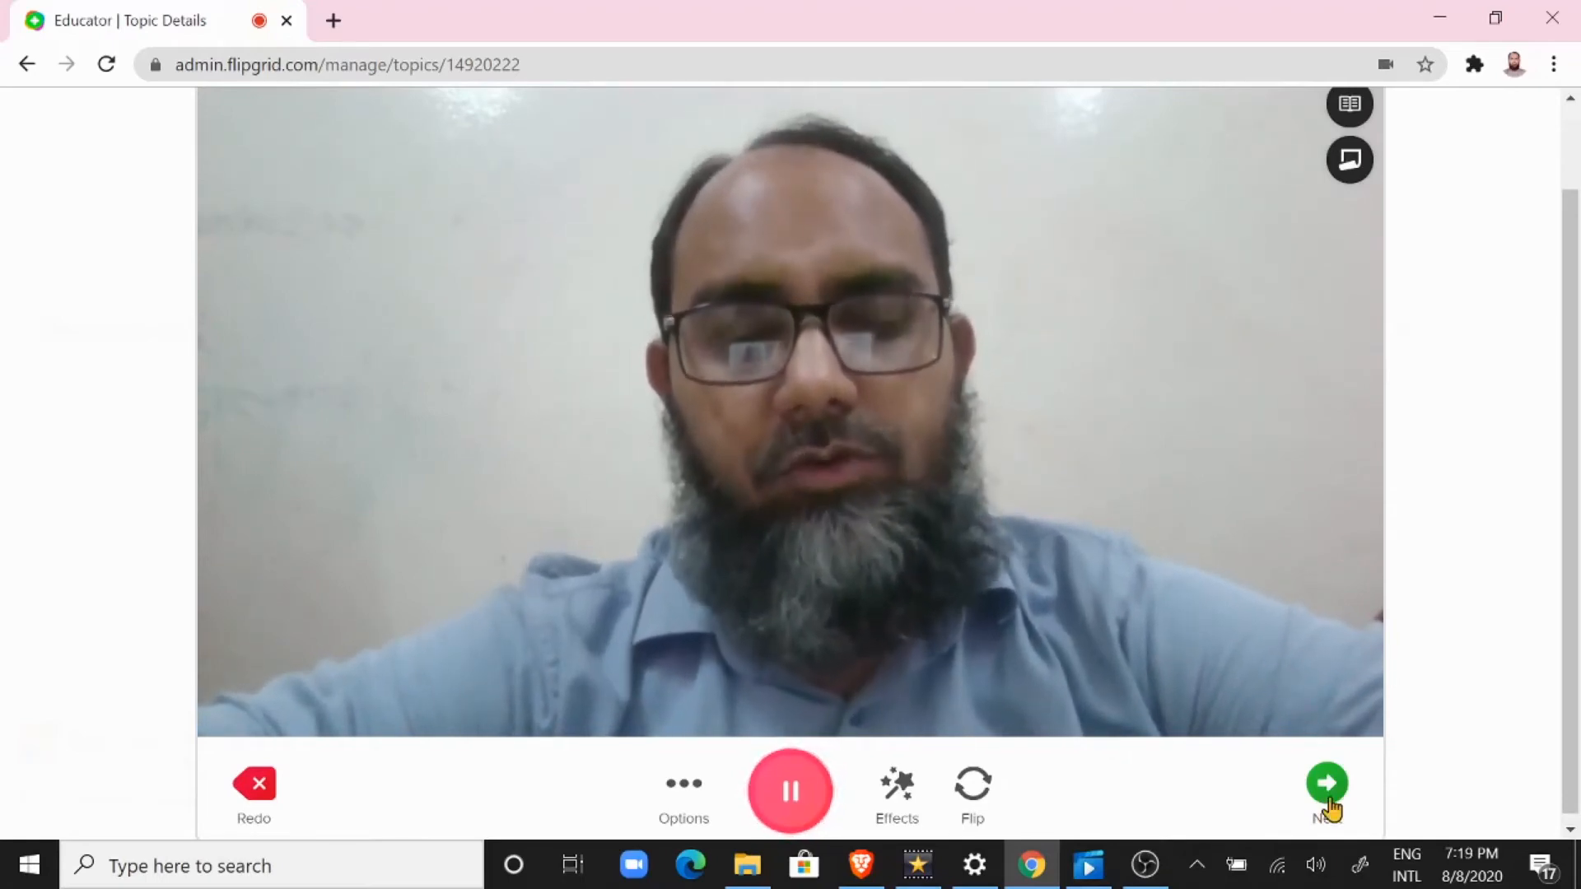
{"action": "left_click", "coordinate": [788, 796]}
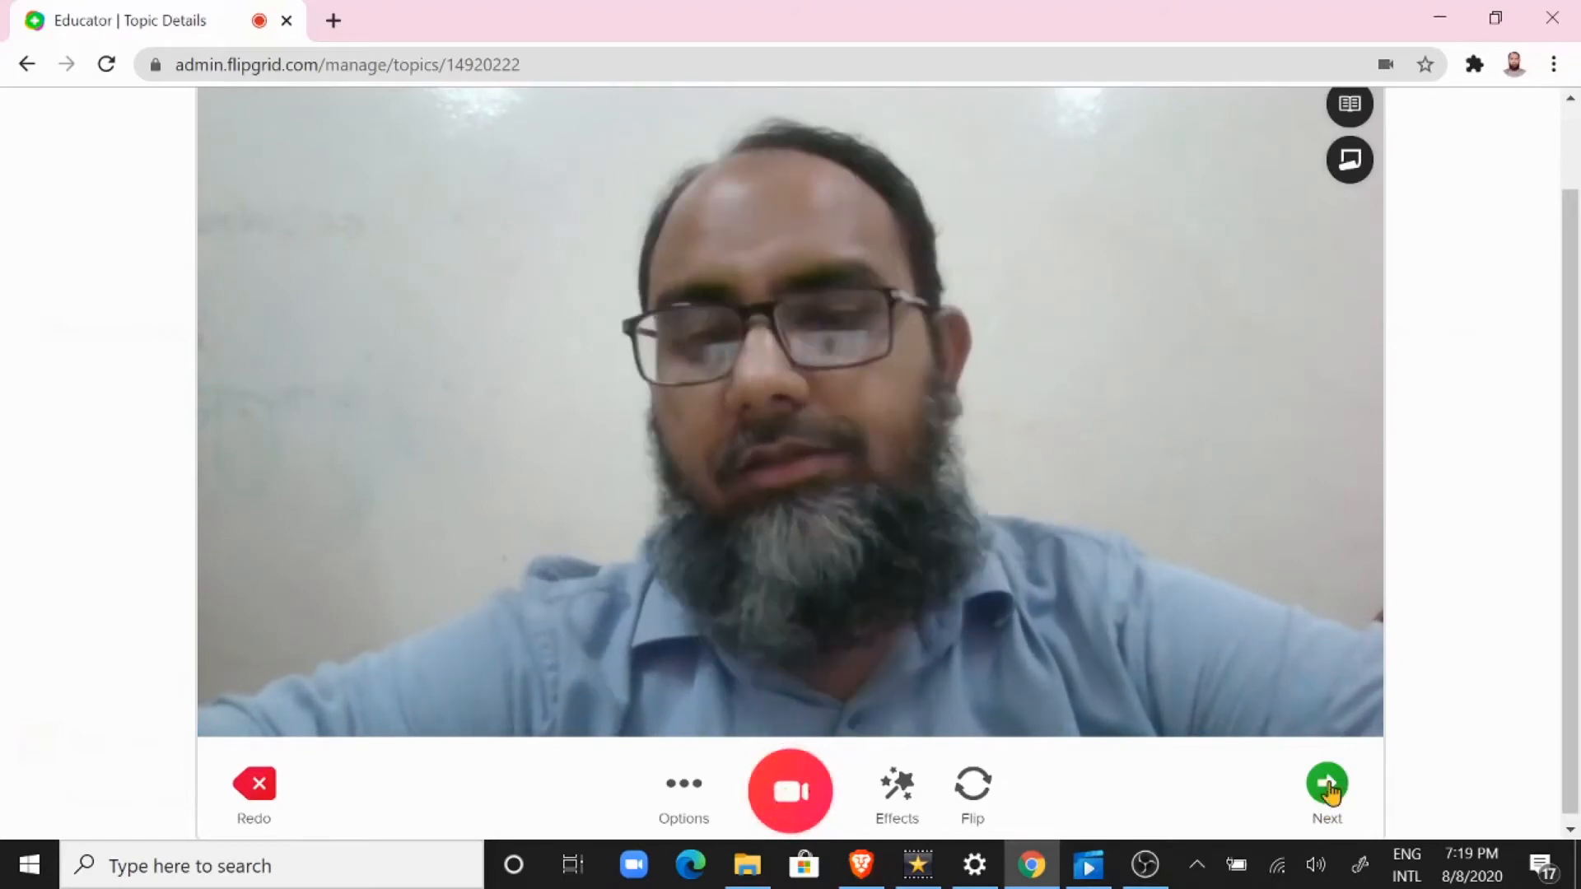
{"action": "left_click", "coordinate": [1328, 787]}
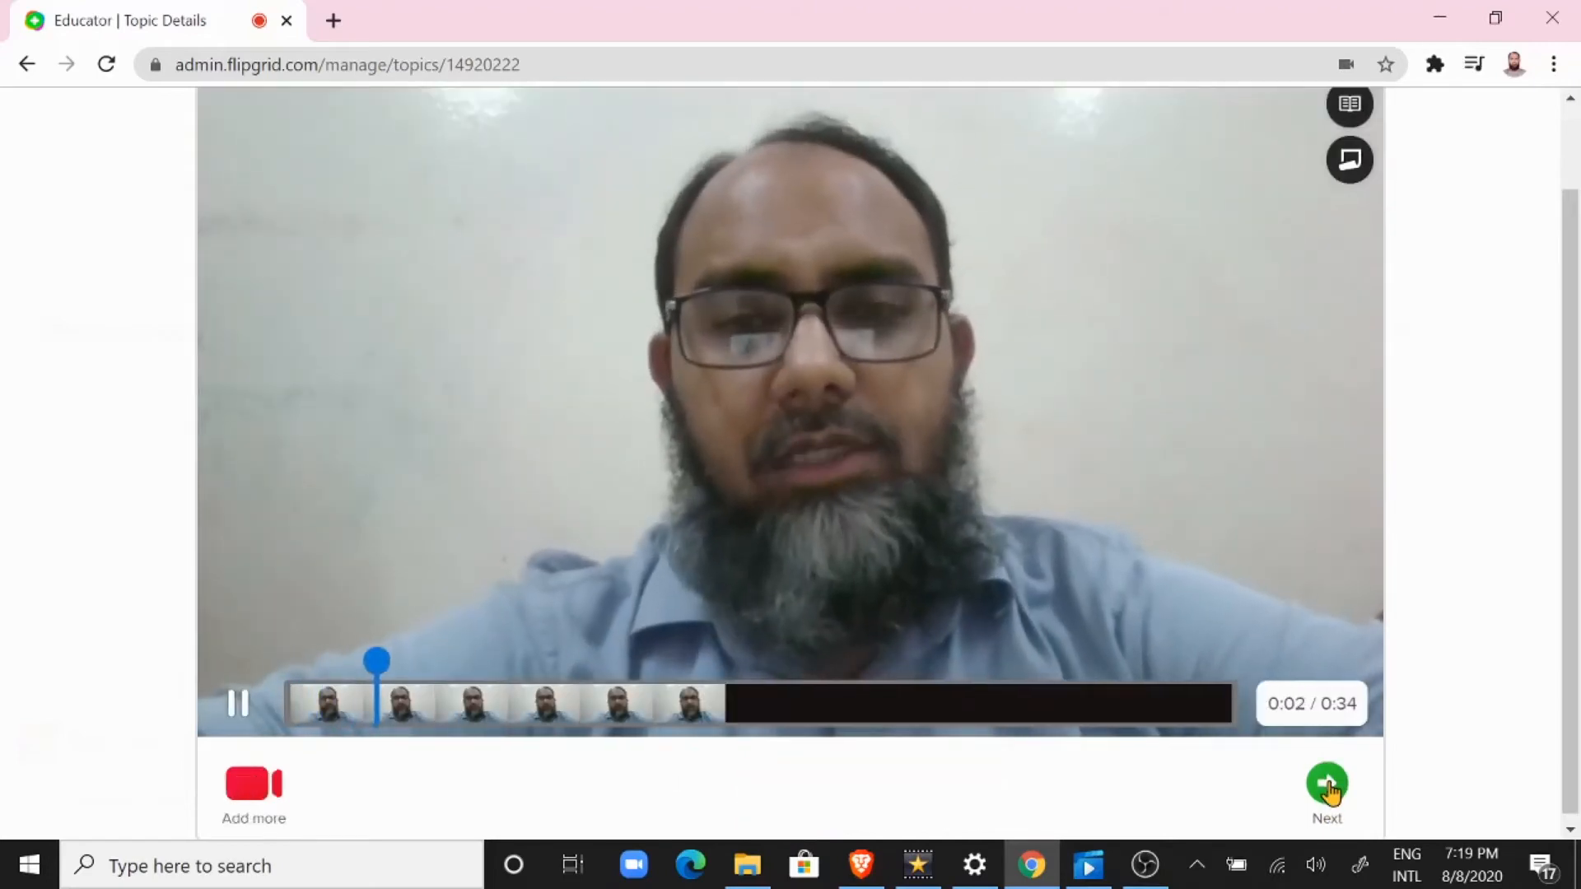
{"action": "left_click", "coordinate": [238, 708]}
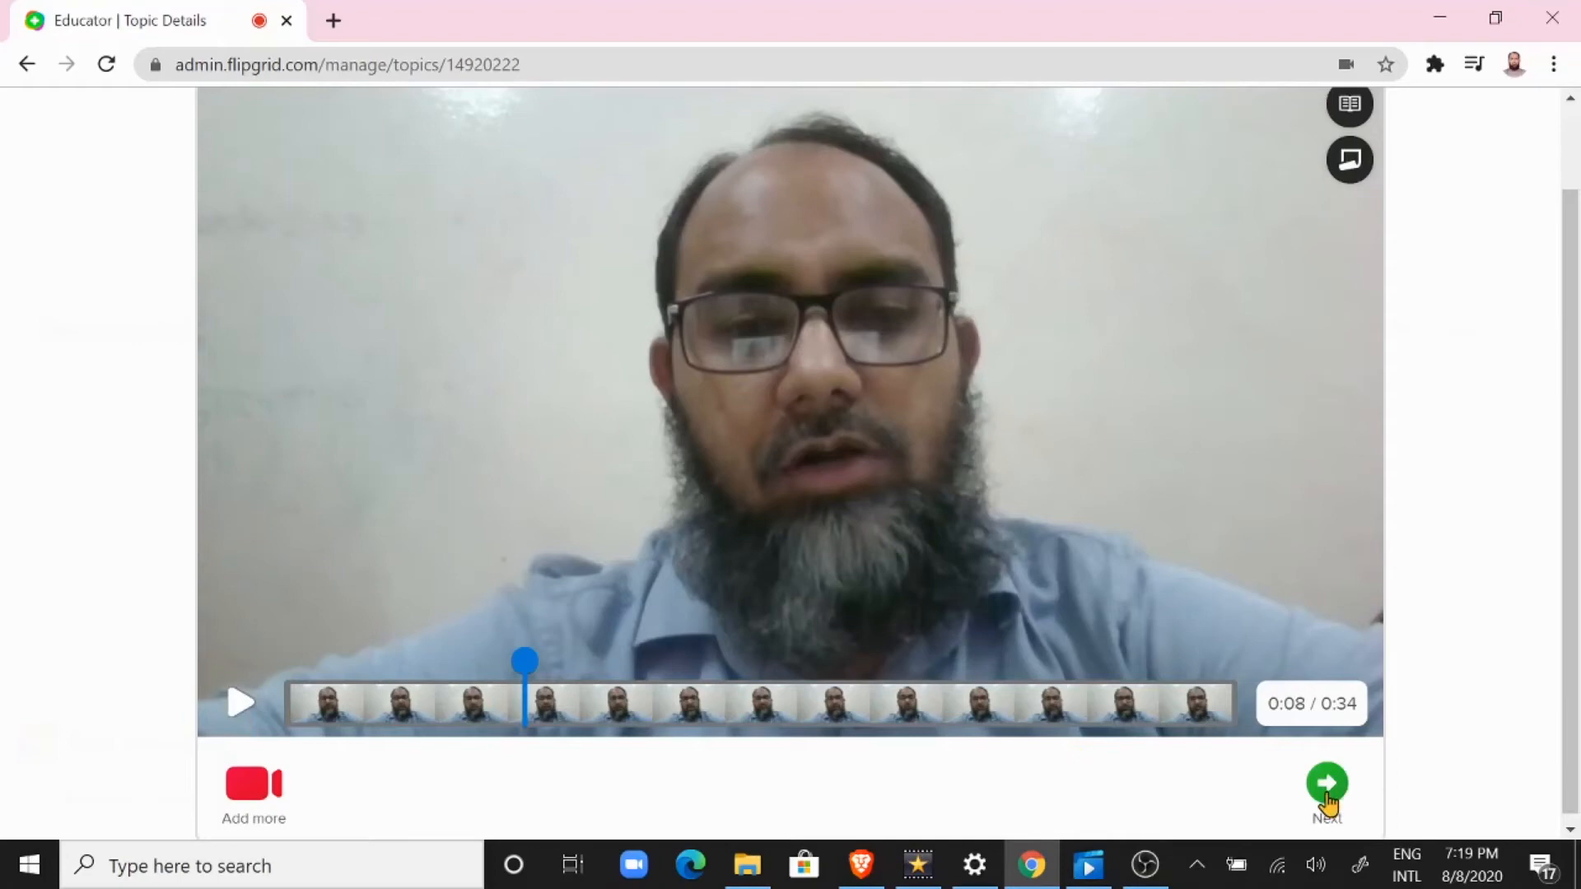
{"action": "left_click", "coordinate": [1327, 787]}
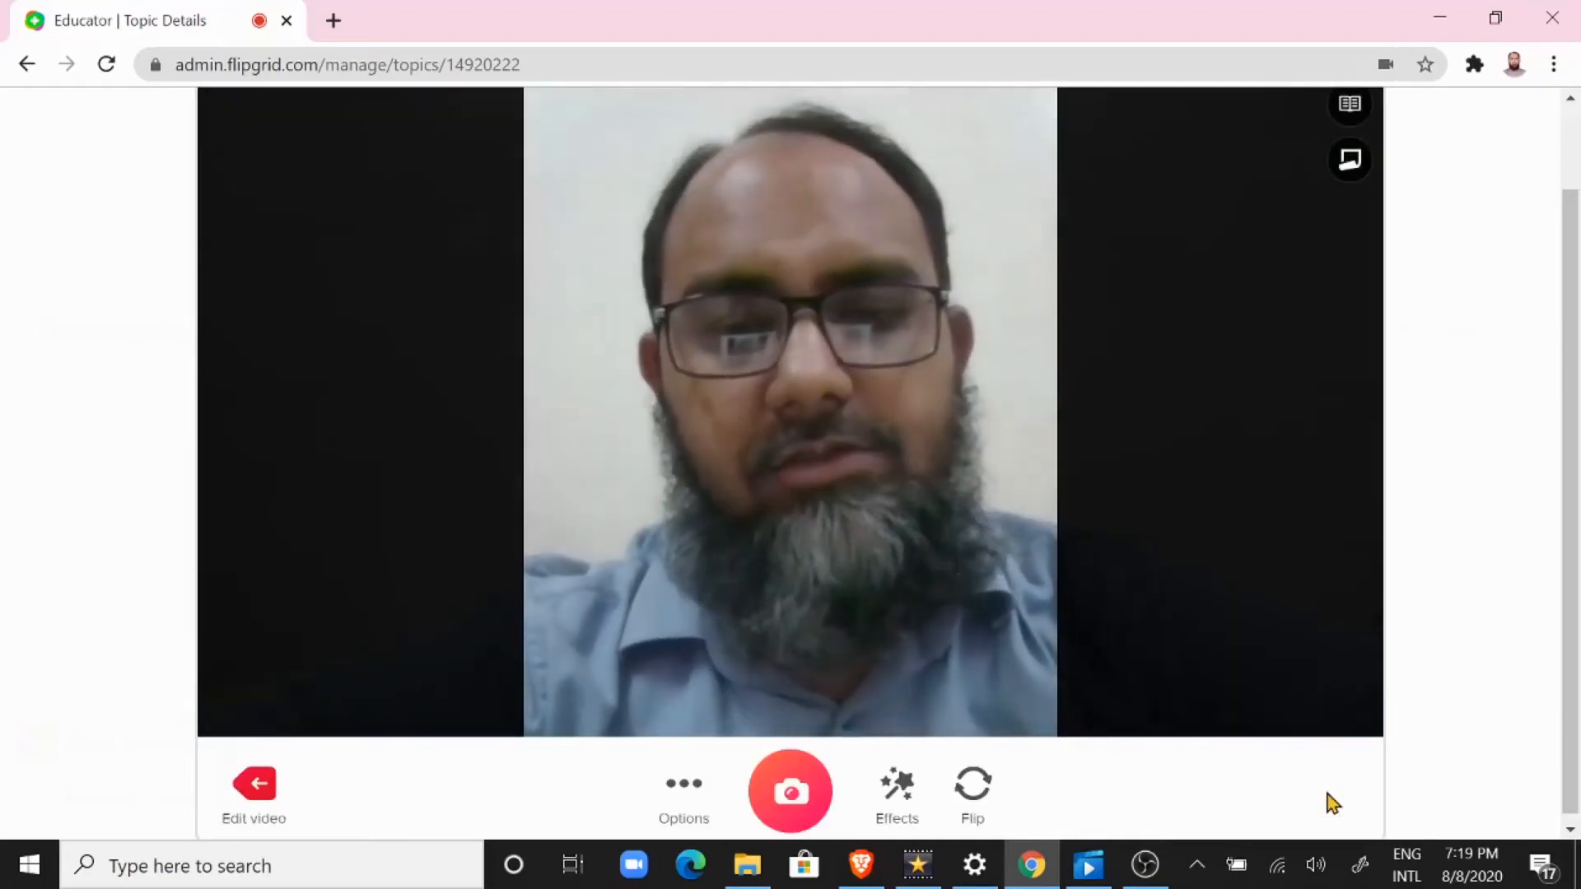
Step: Take a selfie as the cover picture for the video response and accept it
{"action": "scroll", "coordinate": [1332, 803], "scroll_direction": "down", "scroll_amount": 1}
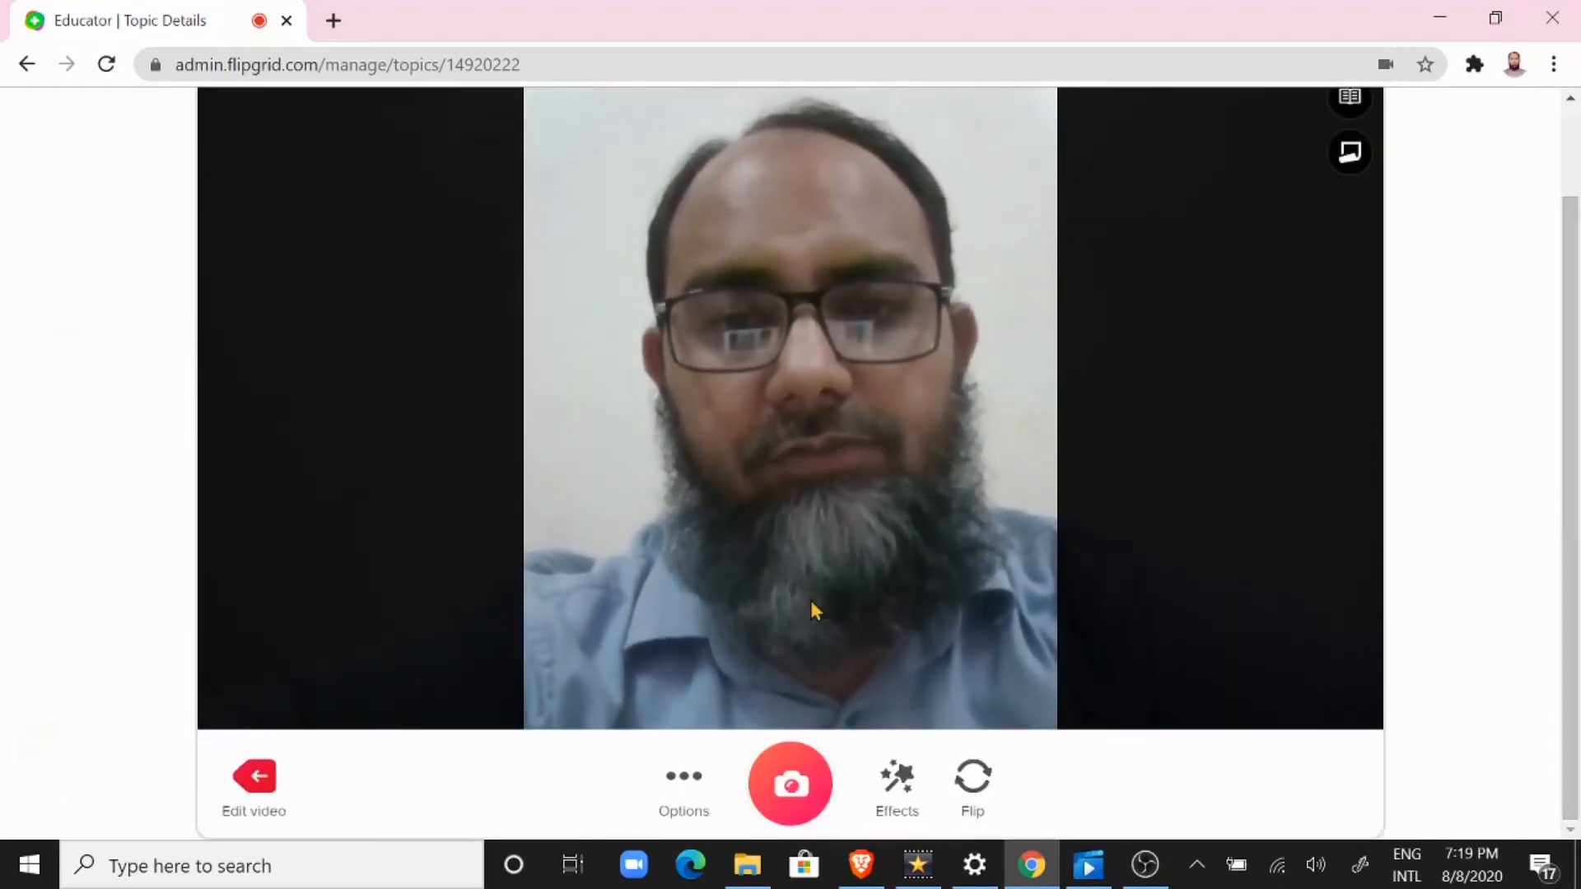
{"action": "left_click", "coordinate": [801, 792]}
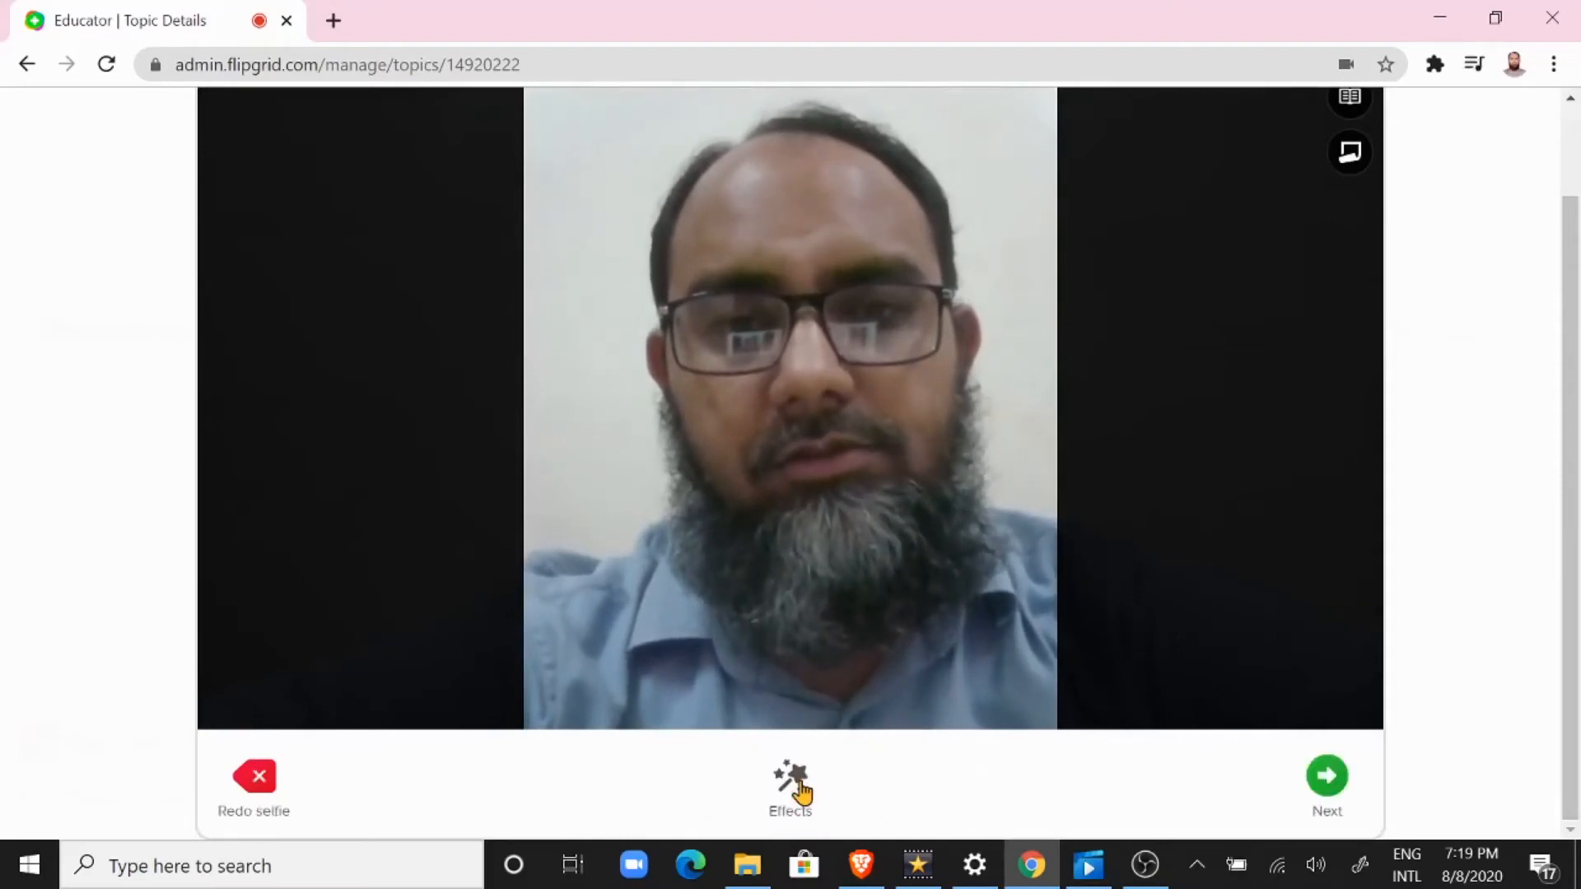
{"action": "left_click", "coordinate": [1329, 778]}
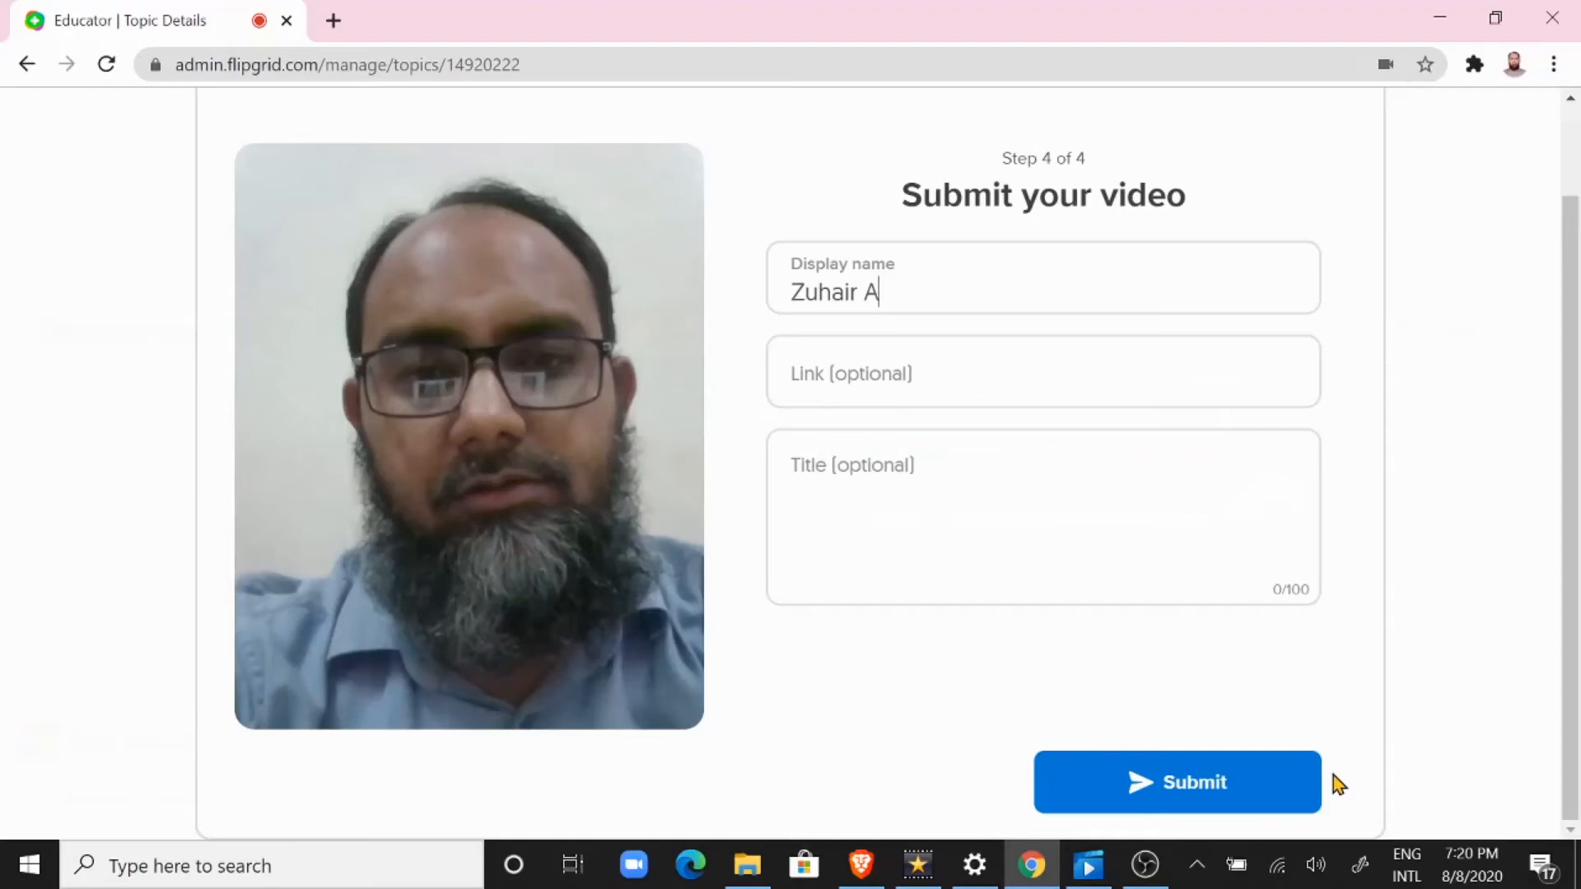
Step: Complete the display name with the presenter's full name, submit the video response and finish the submission
{"action": "type", "text": "zmi"}
{"action": "left_click", "coordinate": [1170, 798]}
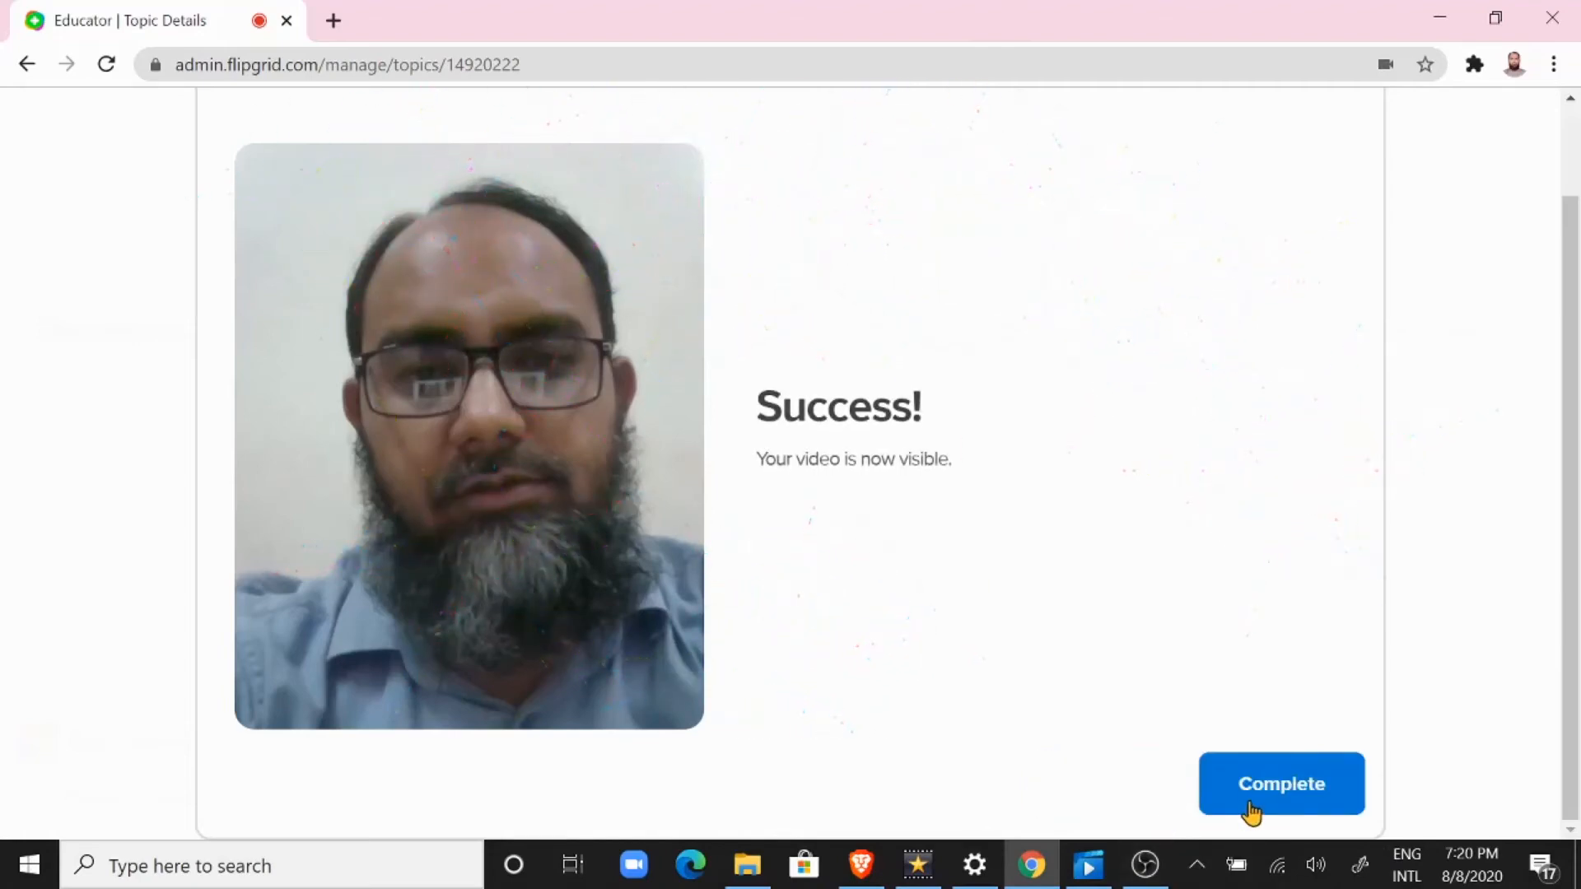
{"action": "right_click", "coordinate": [1251, 813]}
{"action": "left_click", "coordinate": [1096, 731]}
{"action": "left_click", "coordinate": [1290, 788]}
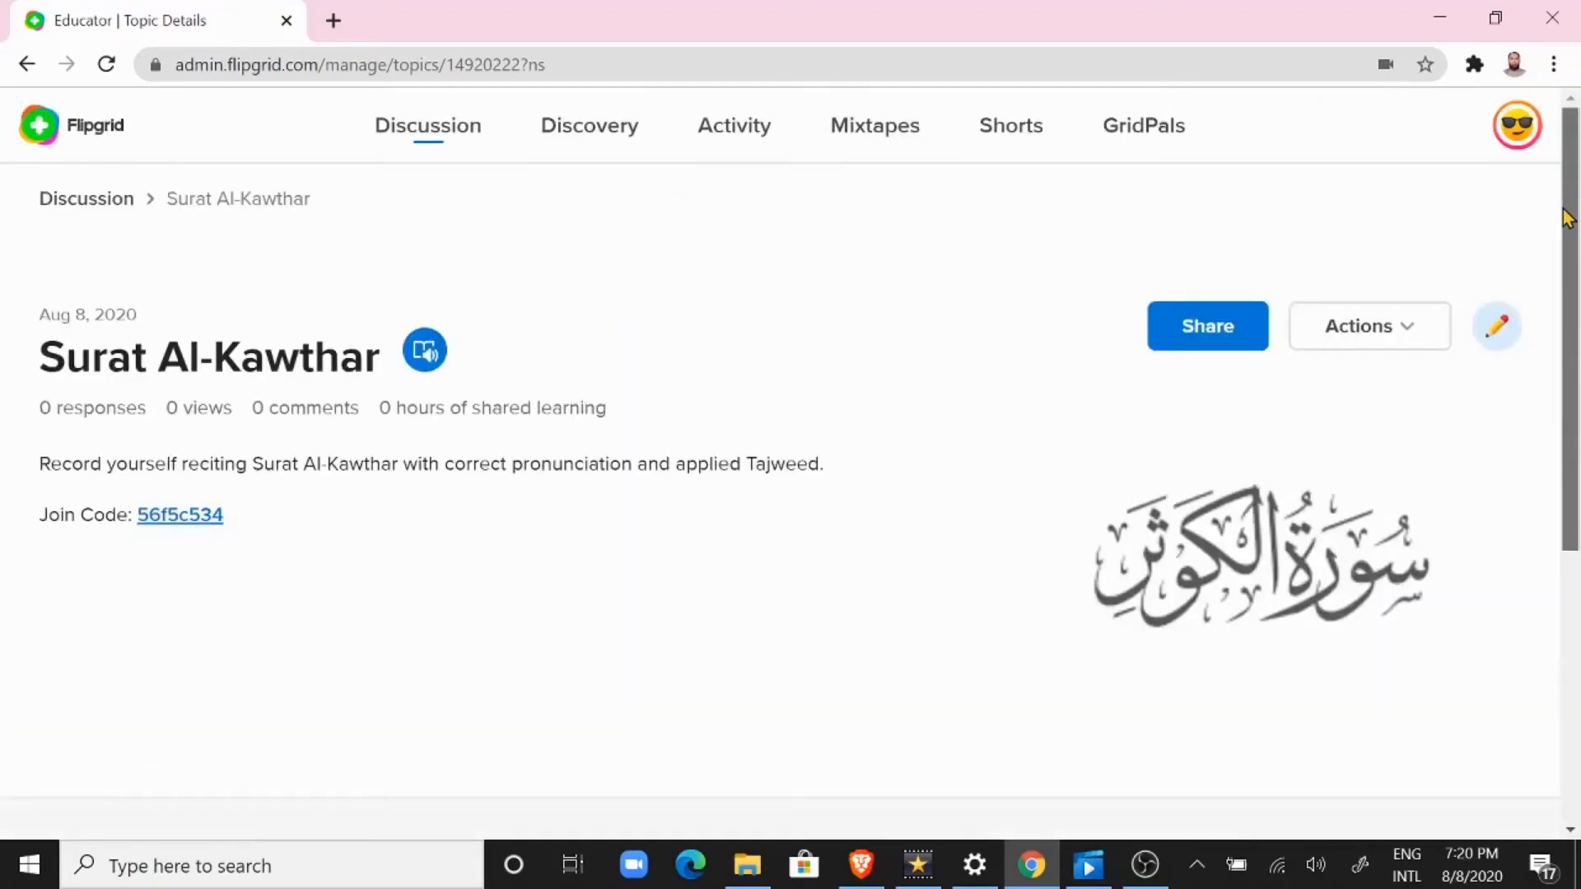
Step: Open the topic as a student through its join code and sign in with the student username
{"action": "left_click_drag", "start_coordinate": [1566, 238], "coordinate": [1578, 181]}
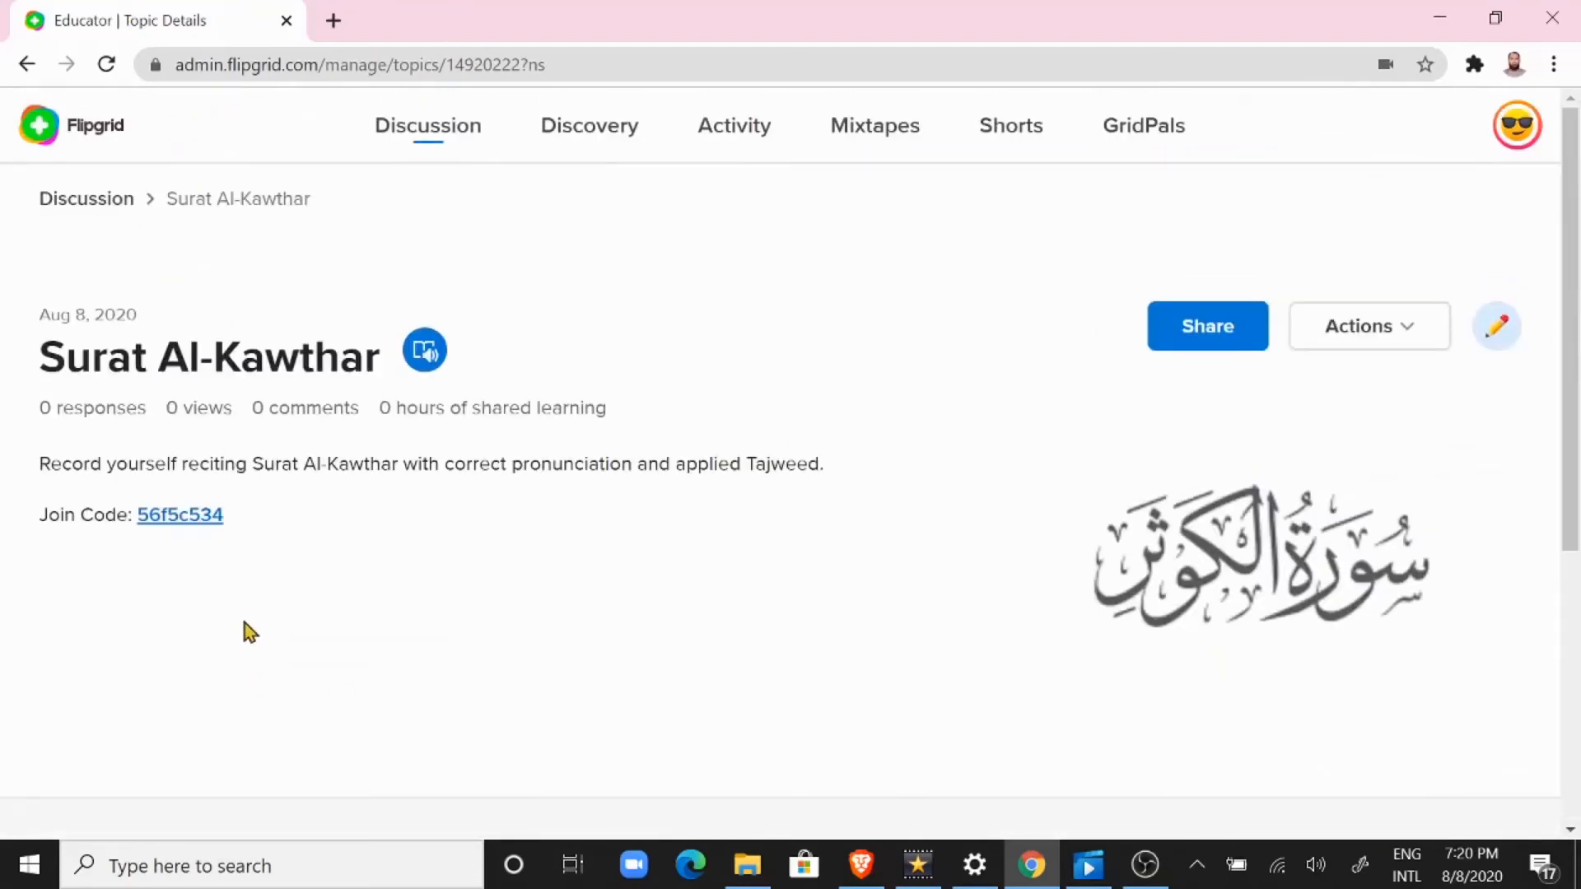
{"action": "left_click", "coordinate": [179, 519]}
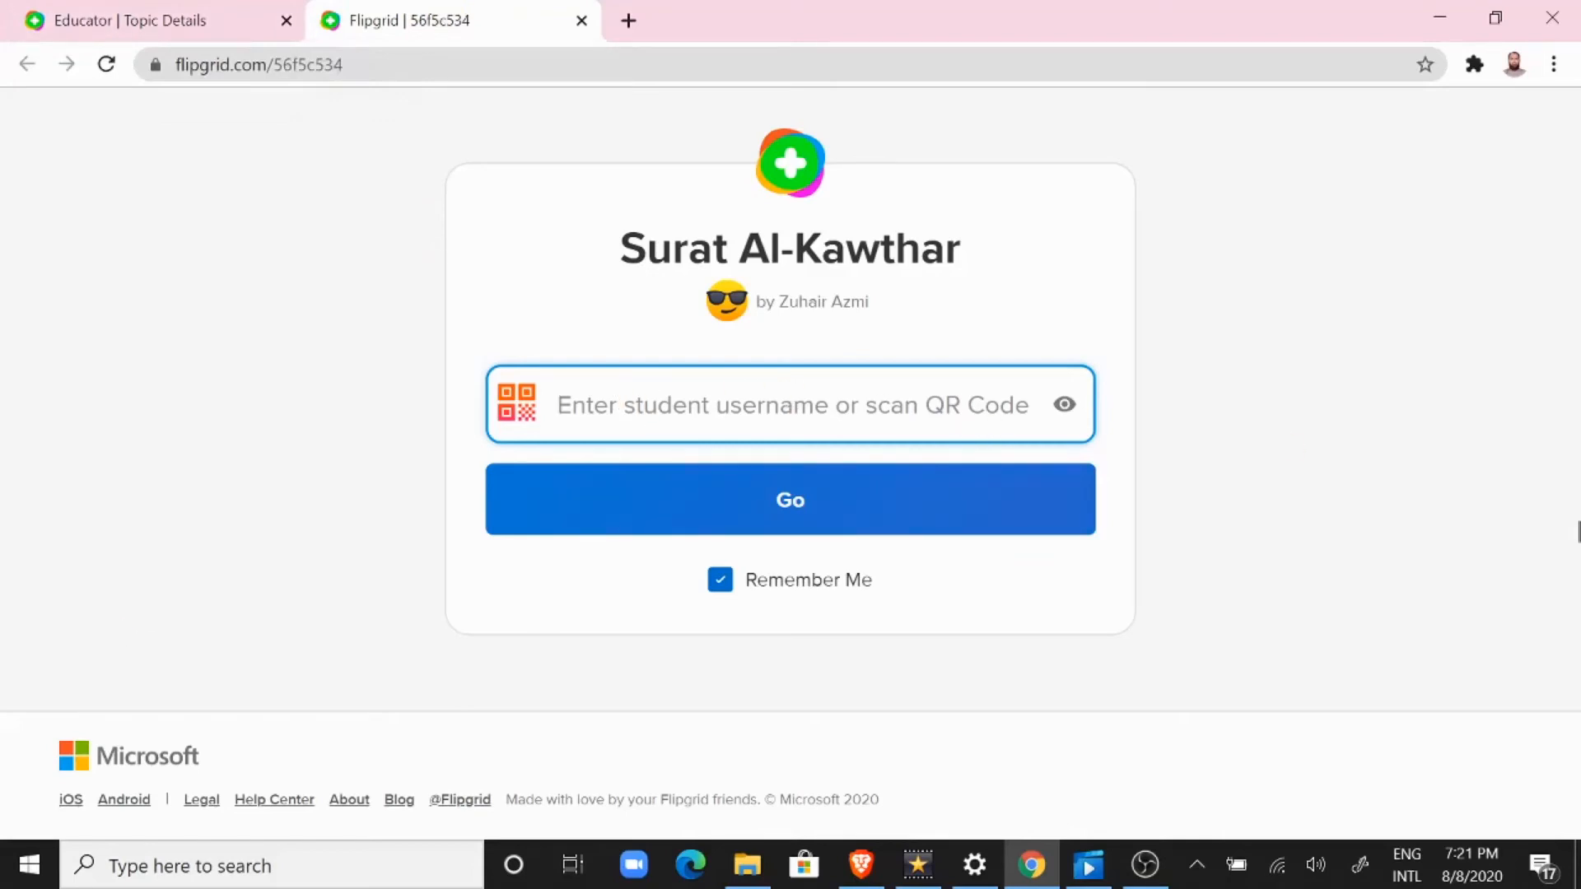
{"action": "type", "text": "•"}
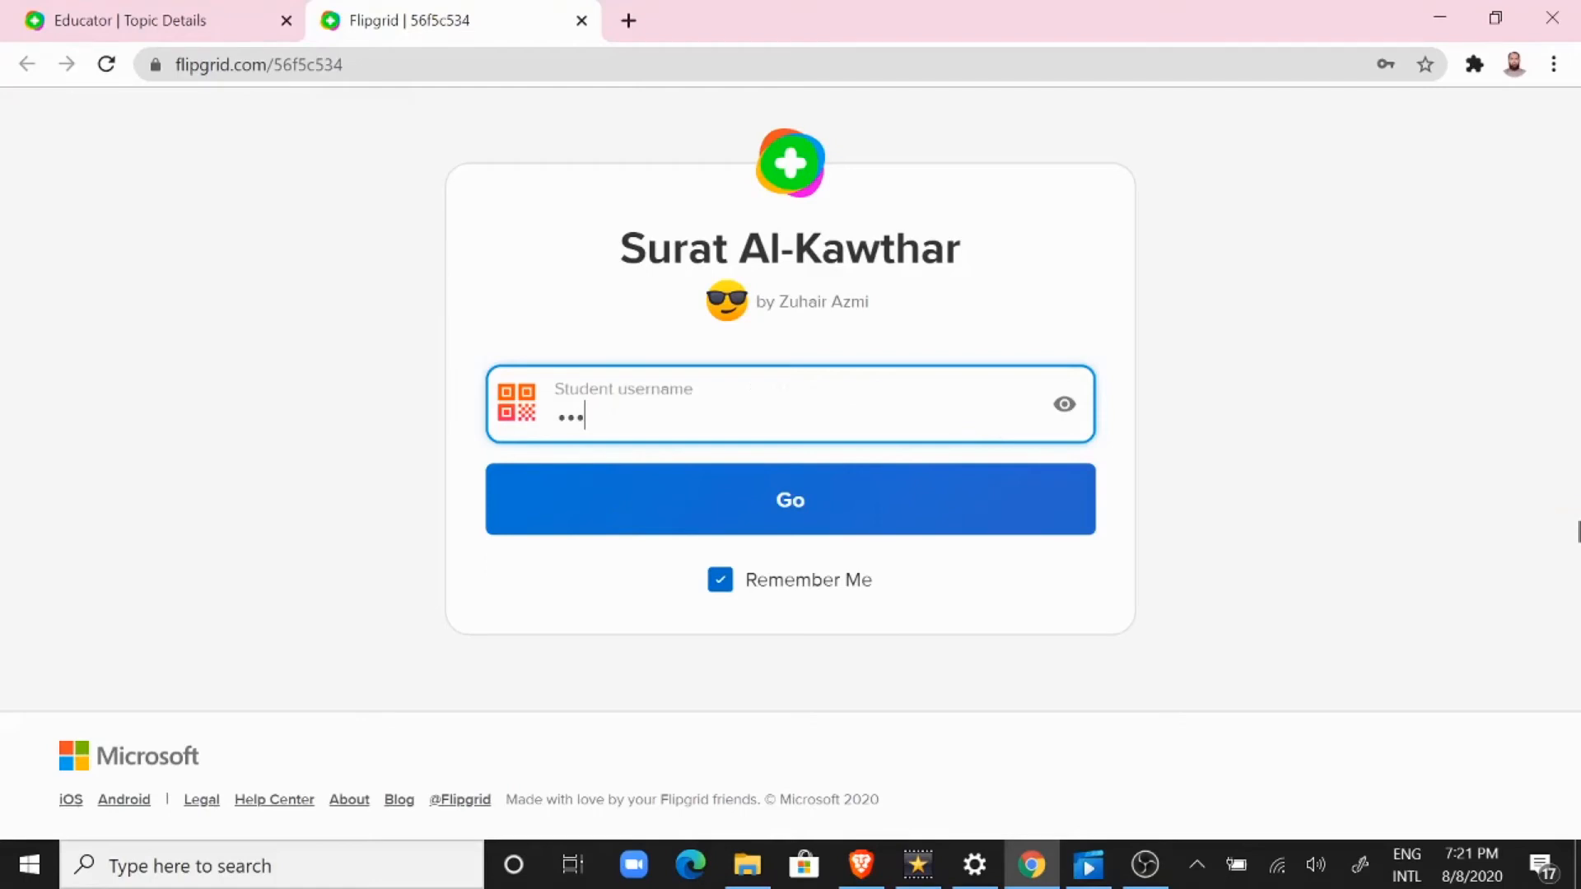
{"action": "type", "text": "••••"}
{"action": "left_click", "coordinate": [749, 523]}
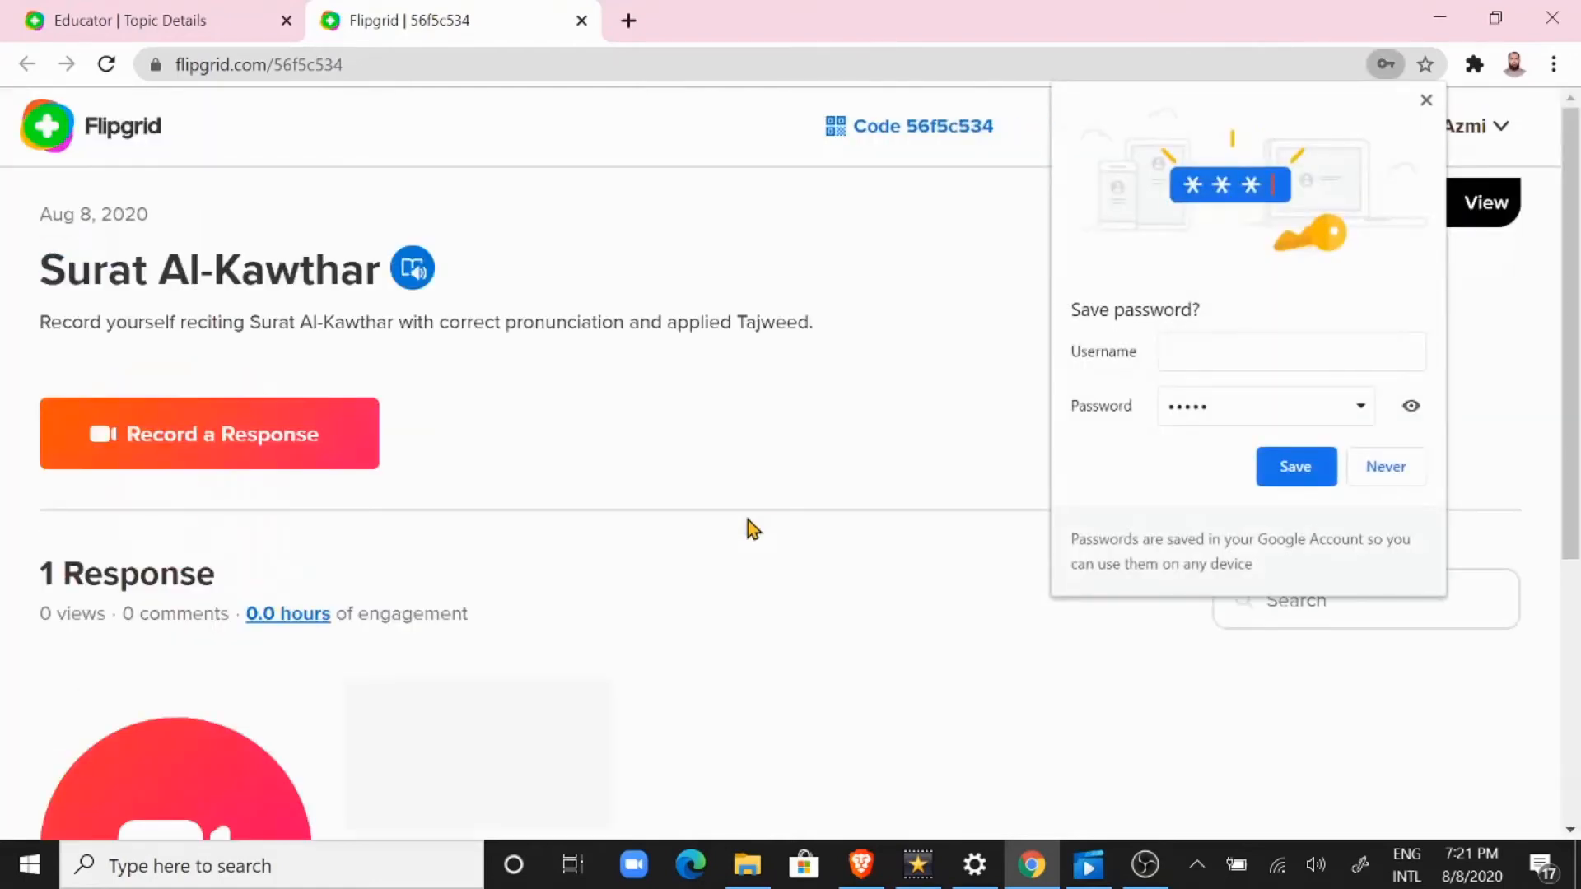
Step: Review the student view of the Surat Al-Kawthar topic, including its prompt, cover image and posted video responses
{"action": "left_click", "coordinate": [1573, 224]}
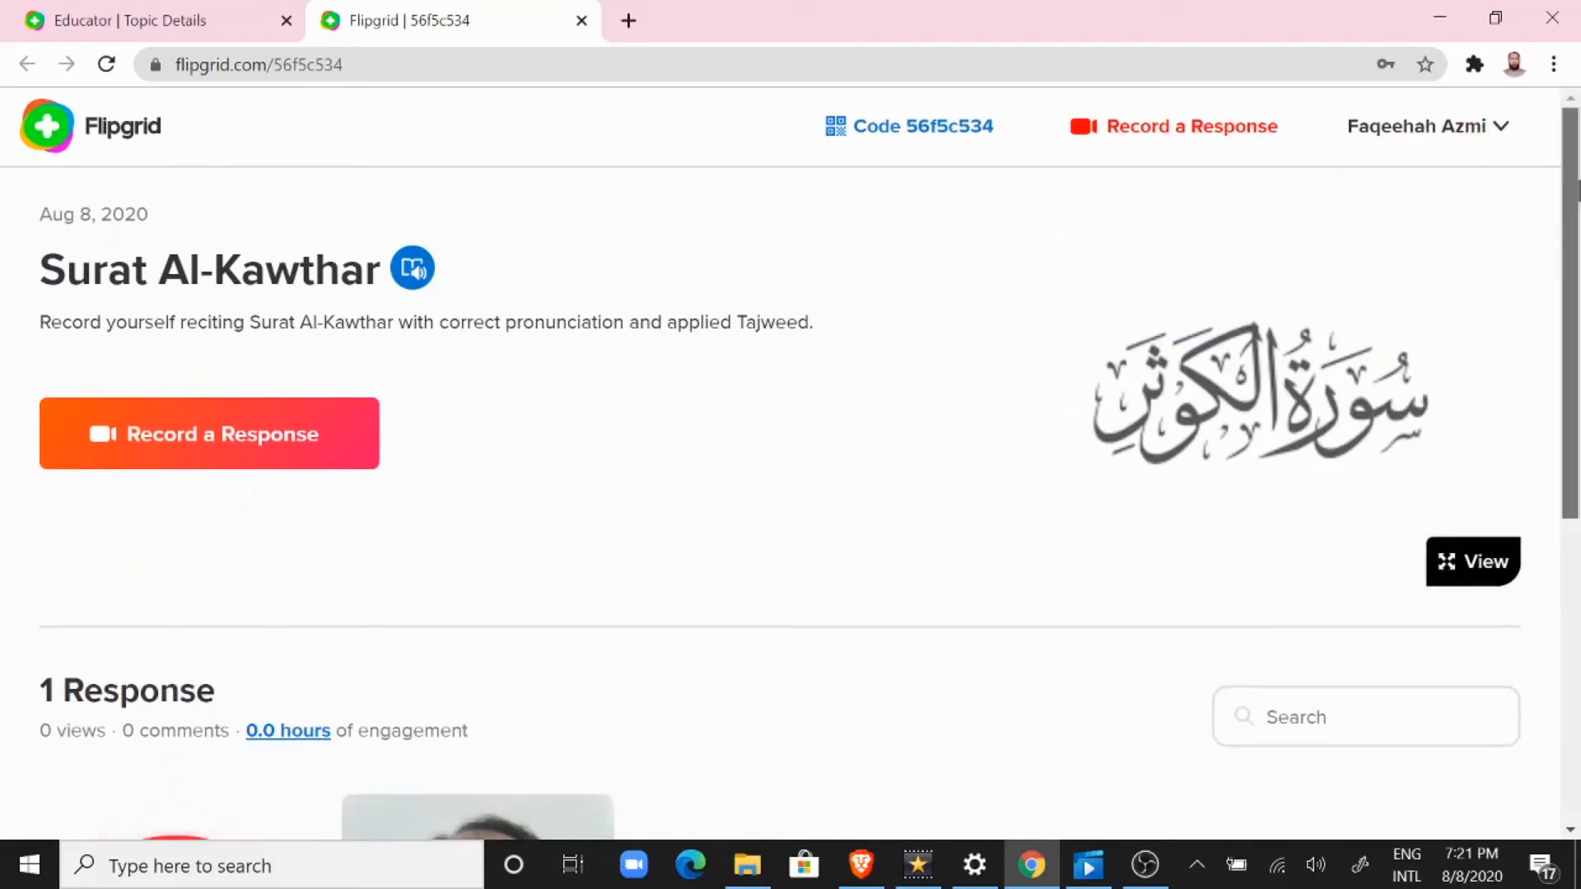
{"action": "left_click_drag", "start_coordinate": [1577, 189], "coordinate": [1562, 246]}
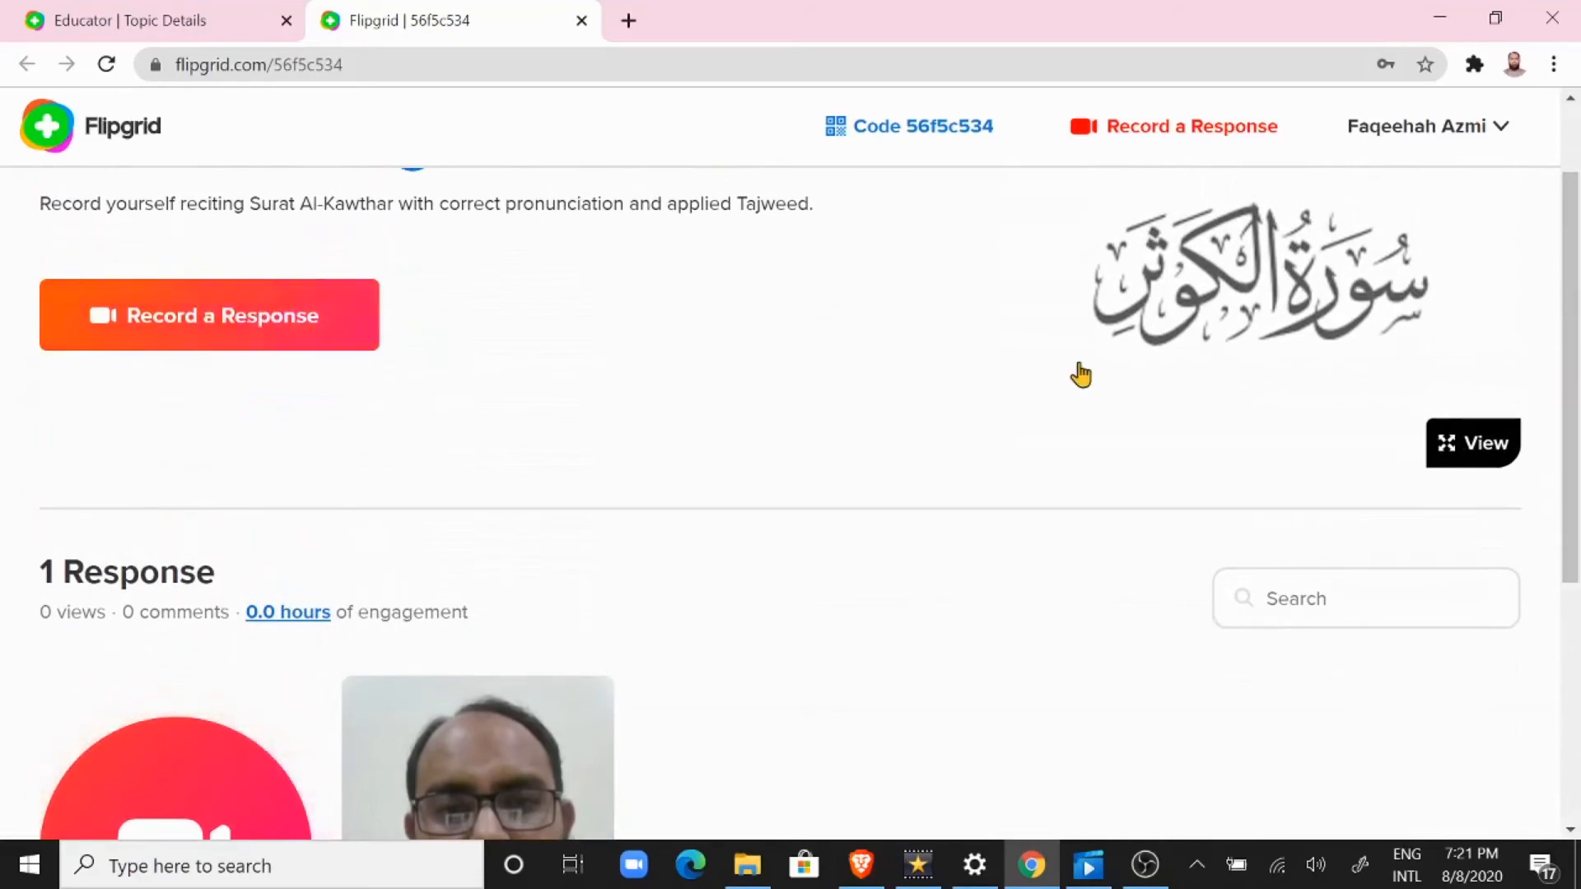
{"action": "left_click_drag", "start_coordinate": [1577, 369], "coordinate": [1577, 606]}
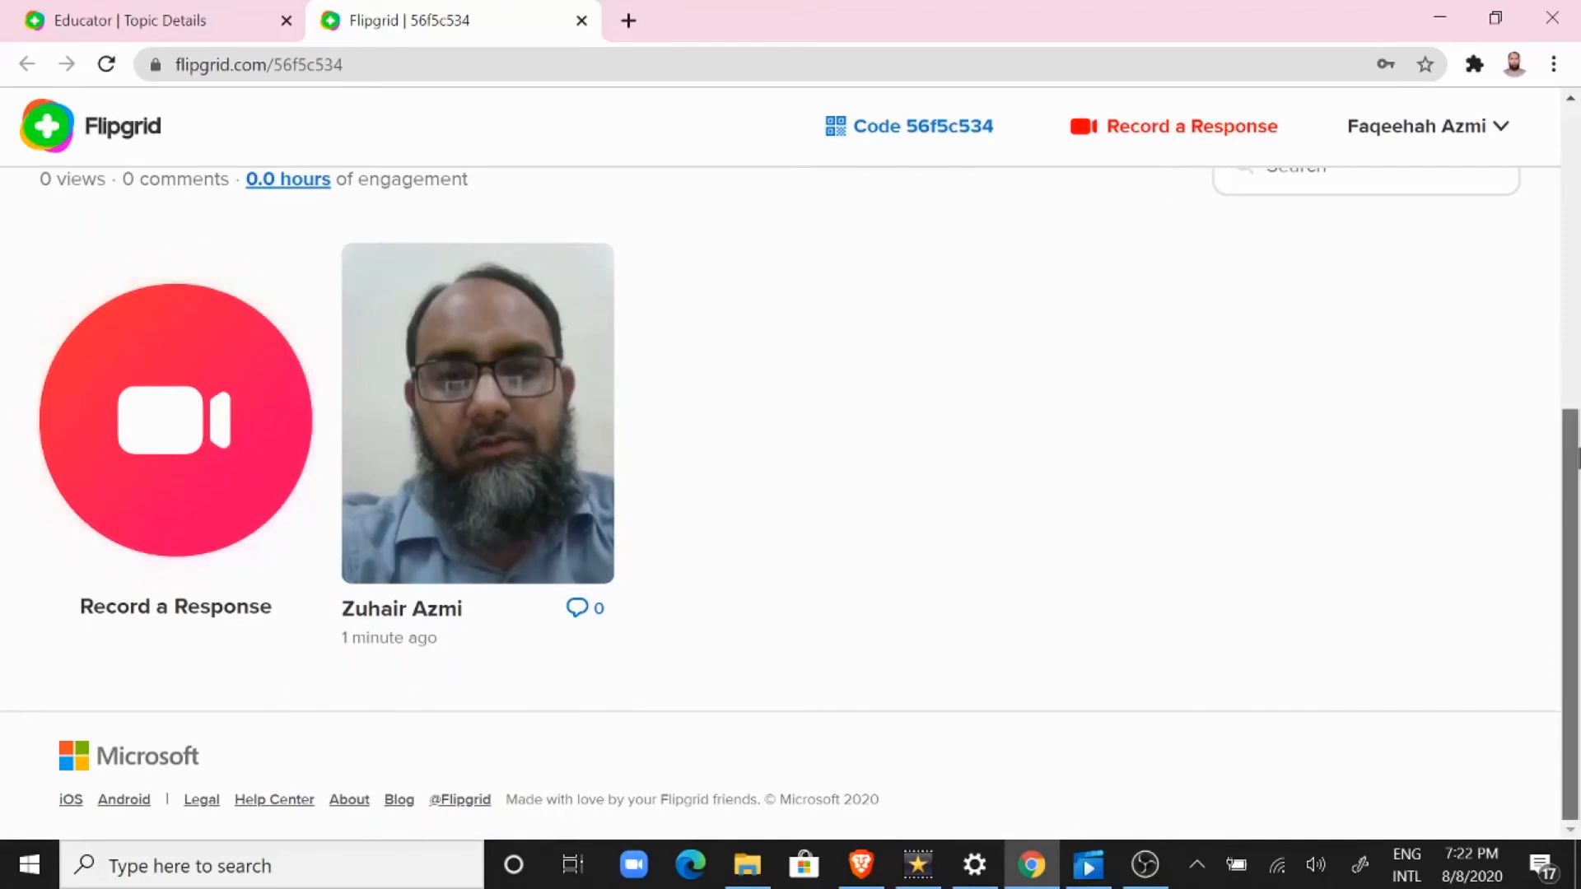
{"action": "left_click_drag", "start_coordinate": [1573, 459], "coordinate": [1573, 375]}
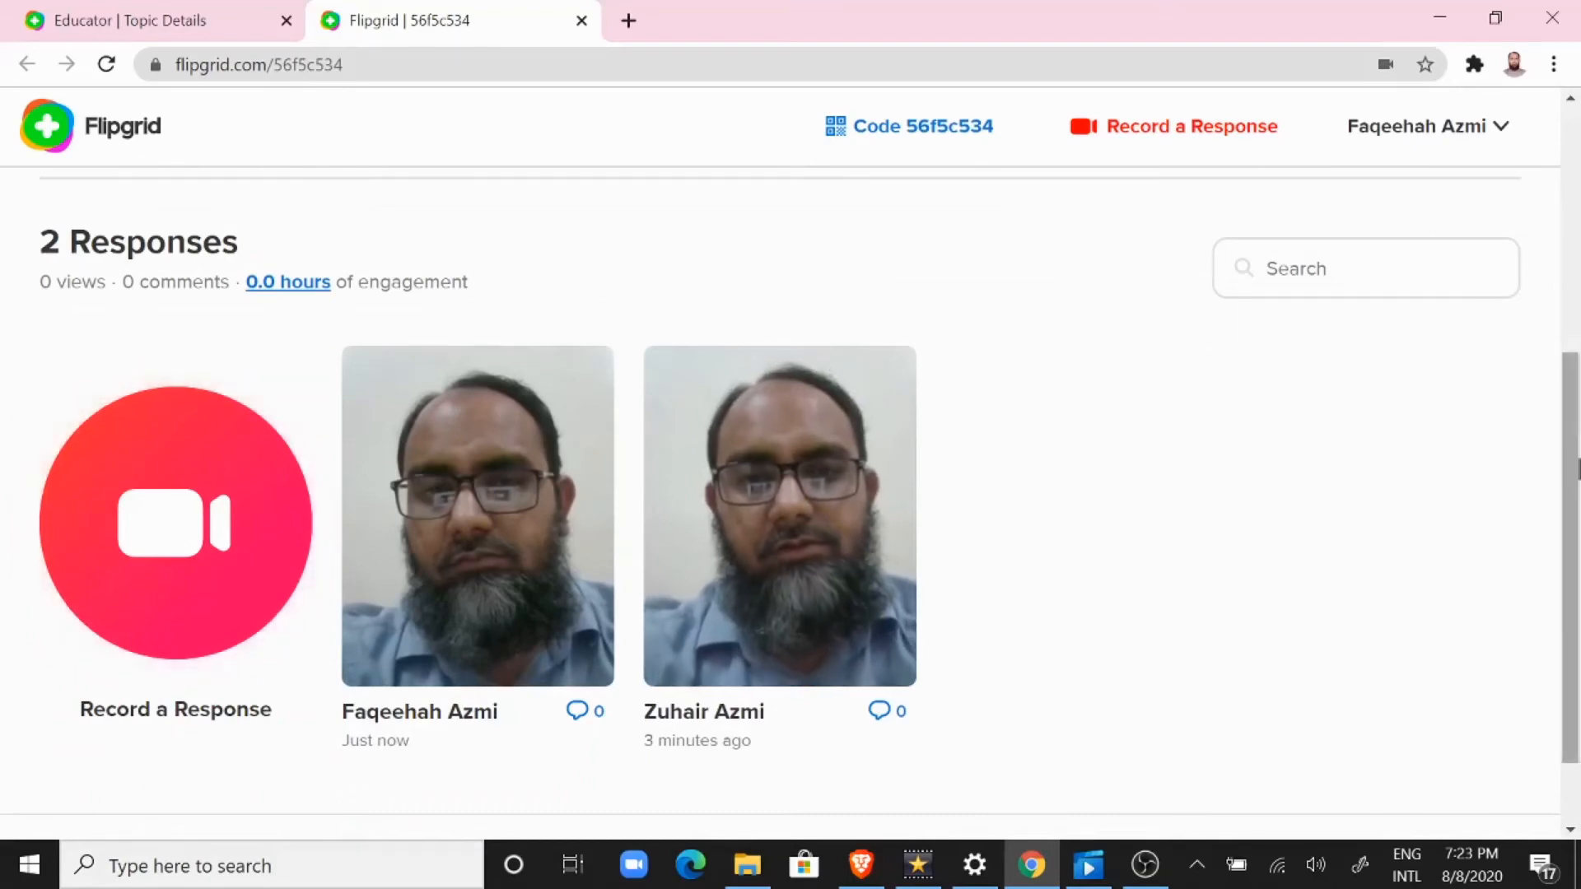
{"action": "left_click_drag", "start_coordinate": [1572, 530], "coordinate": [1574, 586]}
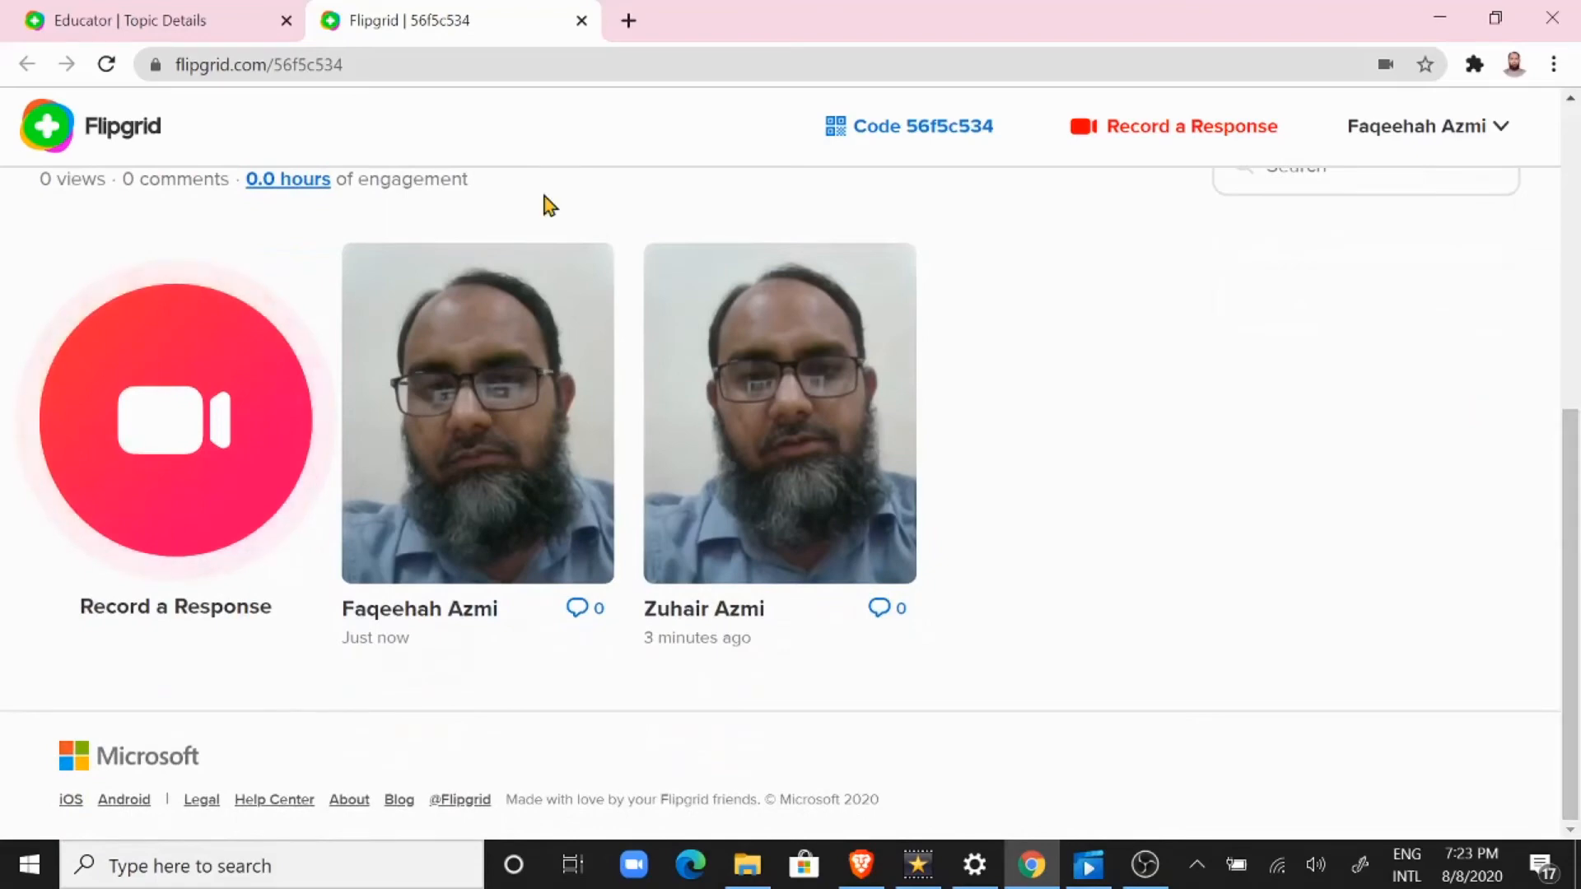
{"action": "left_click_drag", "start_coordinate": [1572, 429], "coordinate": [1496, 182]}
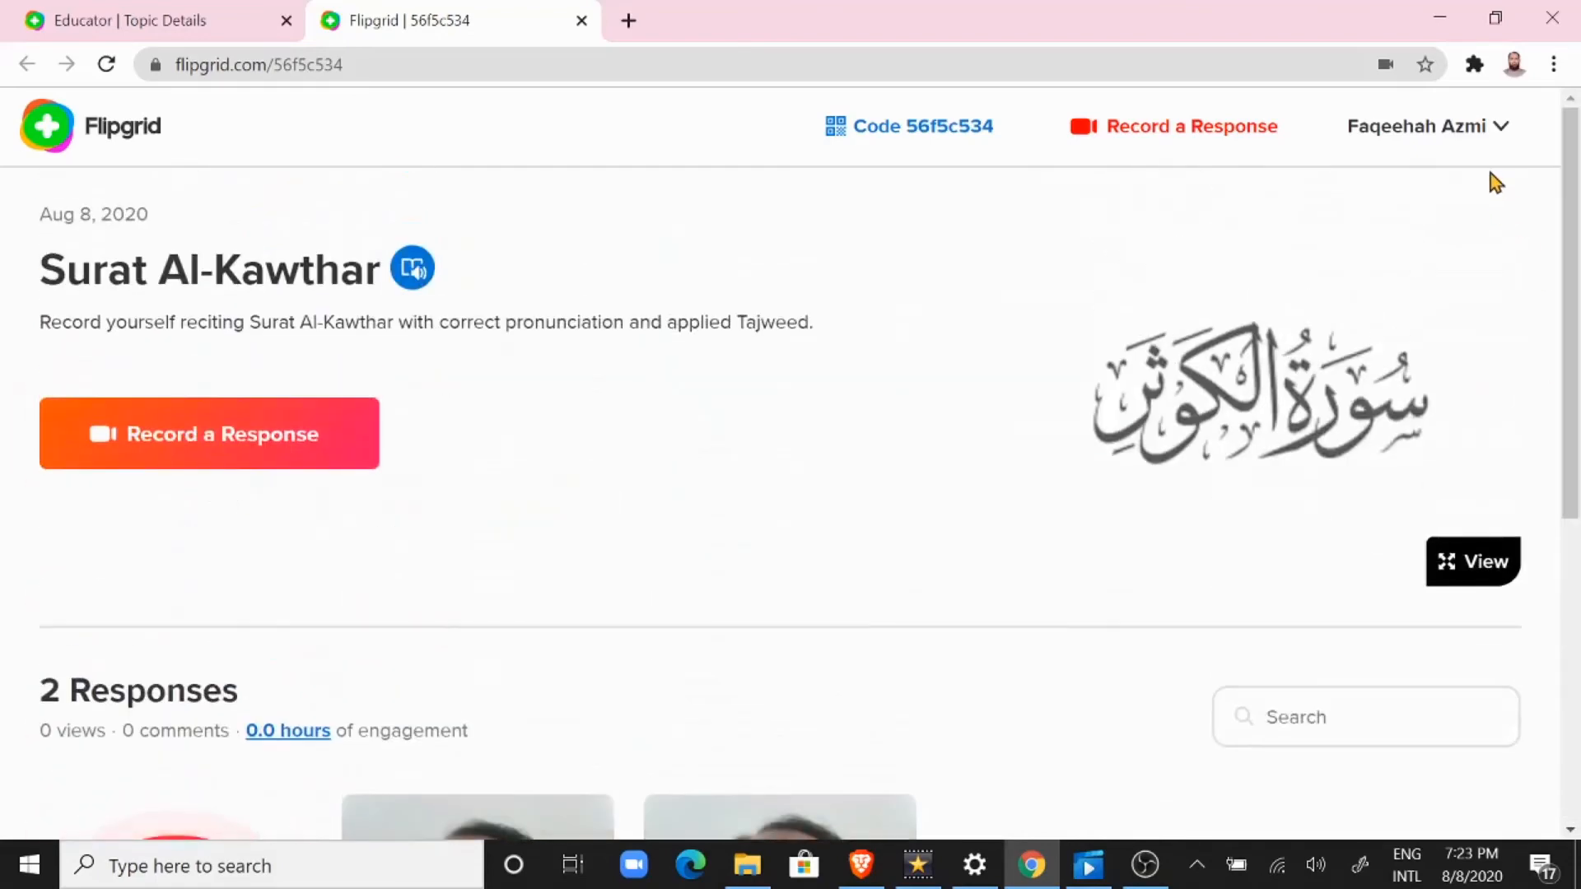
Step: Go from the student view to the Educator Dashboard and look over the list of topics
{"action": "left_click", "coordinate": [1468, 143]}
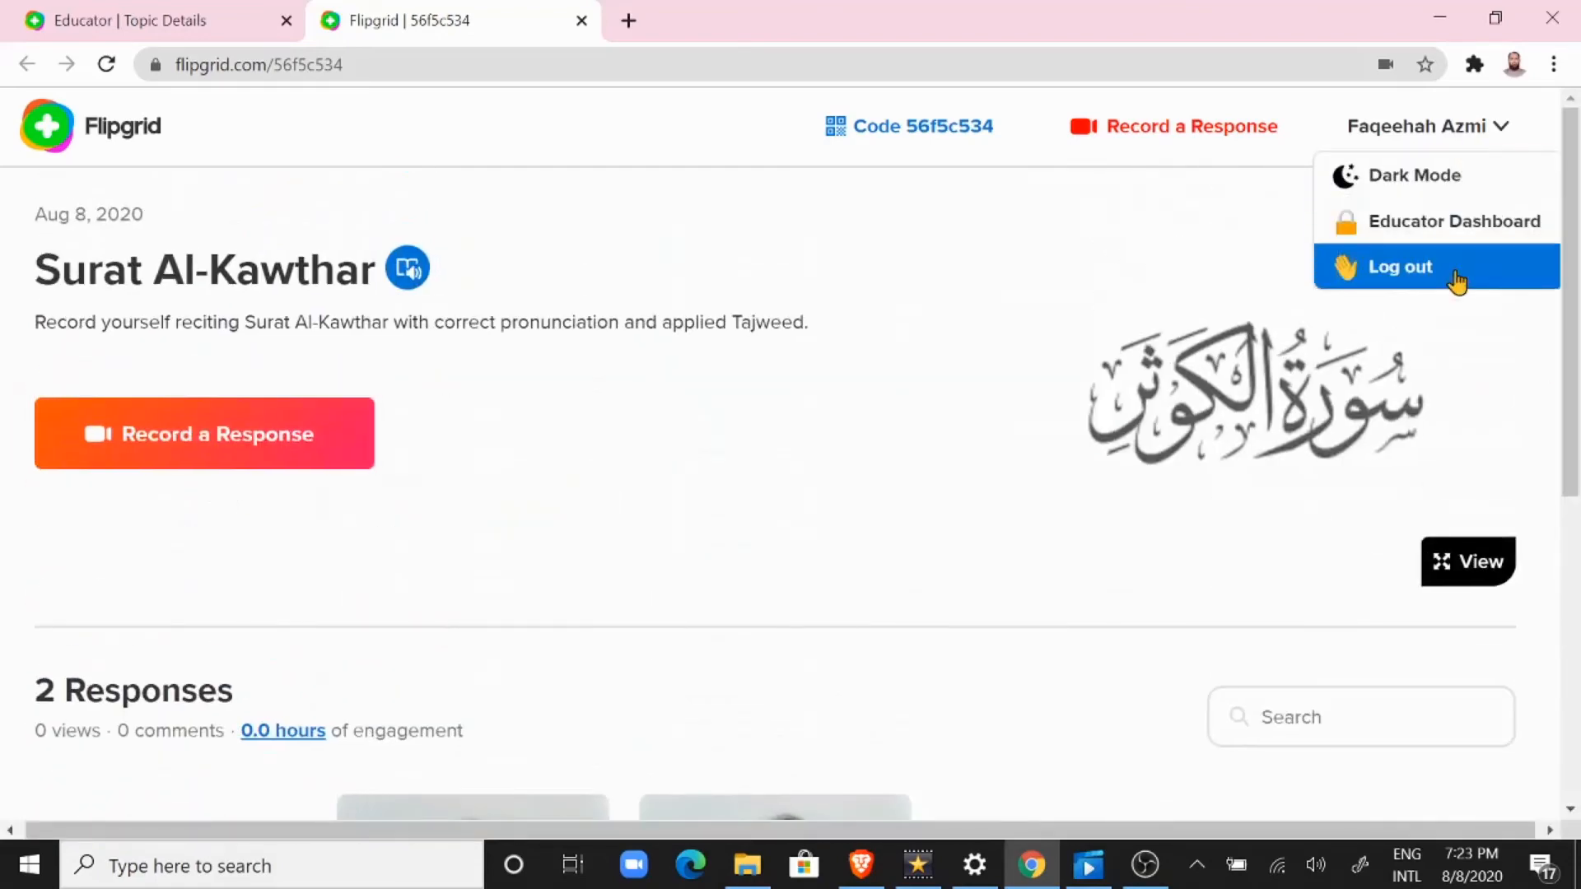
{"action": "left_click", "coordinate": [1431, 224]}
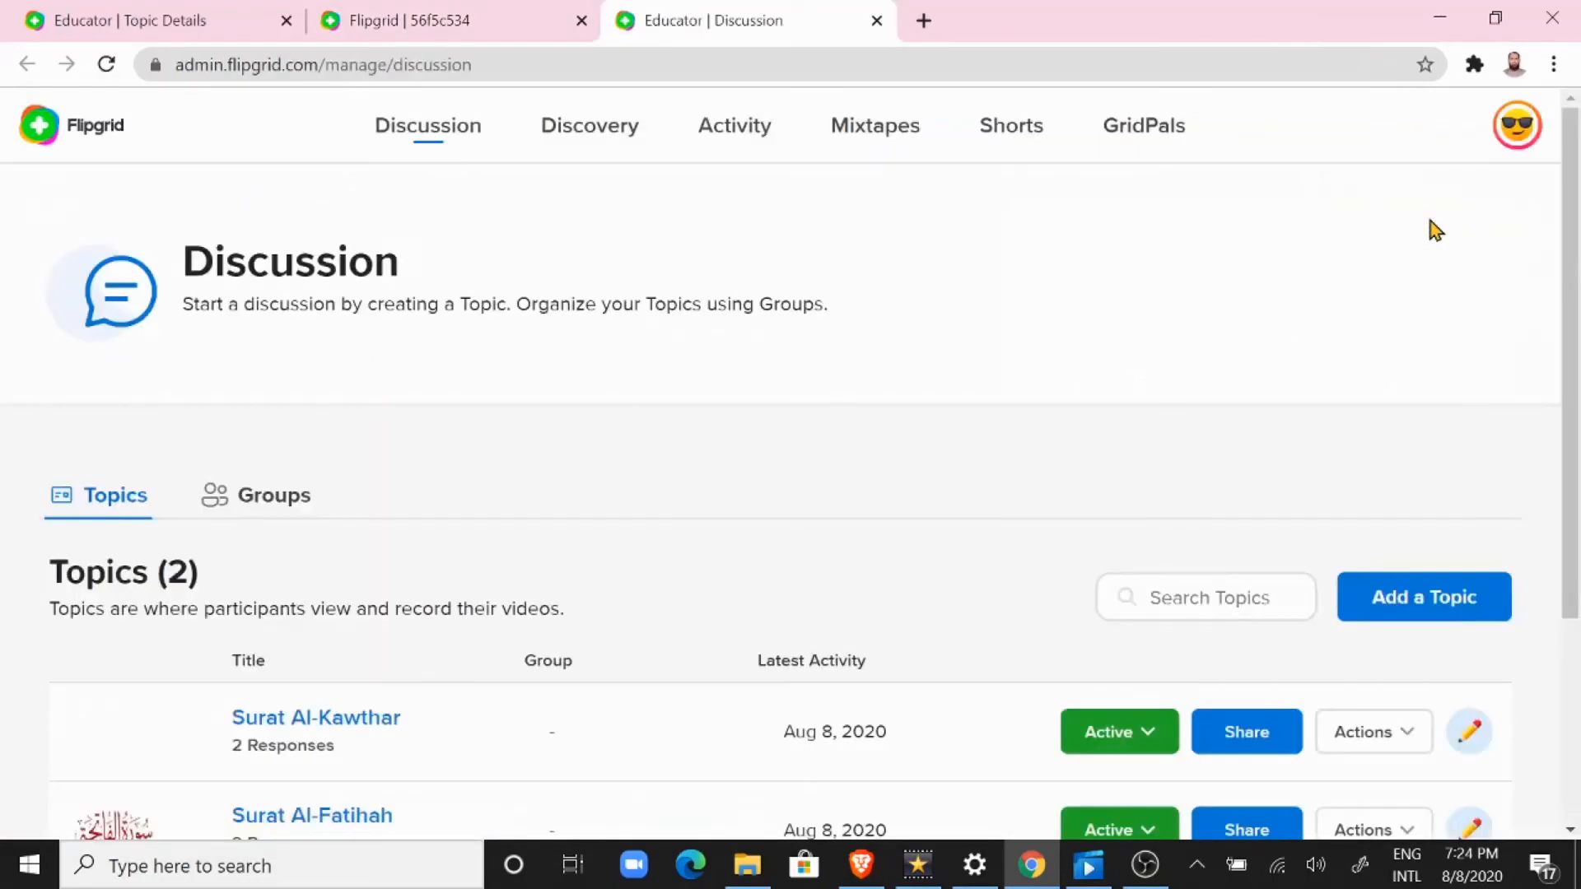
{"action": "left_click_drag", "start_coordinate": [1569, 221], "coordinate": [1569, 309]}
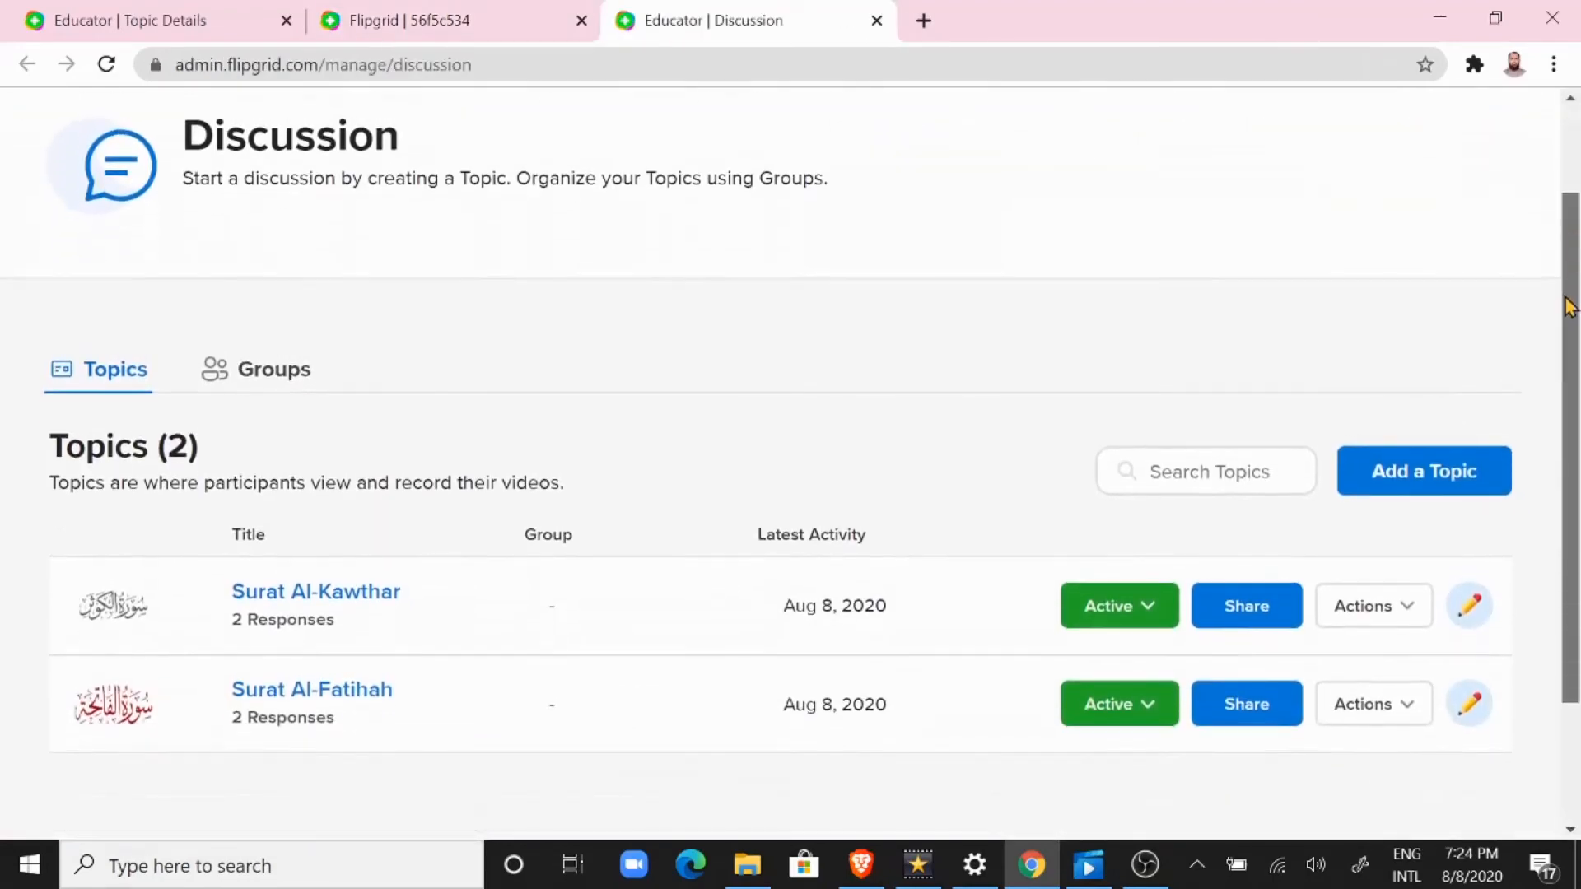
Step: Open the Surat Al-Kawthar topic and bring up the details of the first listed student's video response
{"action": "scroll", "coordinate": [294, 441], "scroll_direction": "down", "scroll_amount": 2}
{"action": "left_click", "coordinate": [295, 441]}
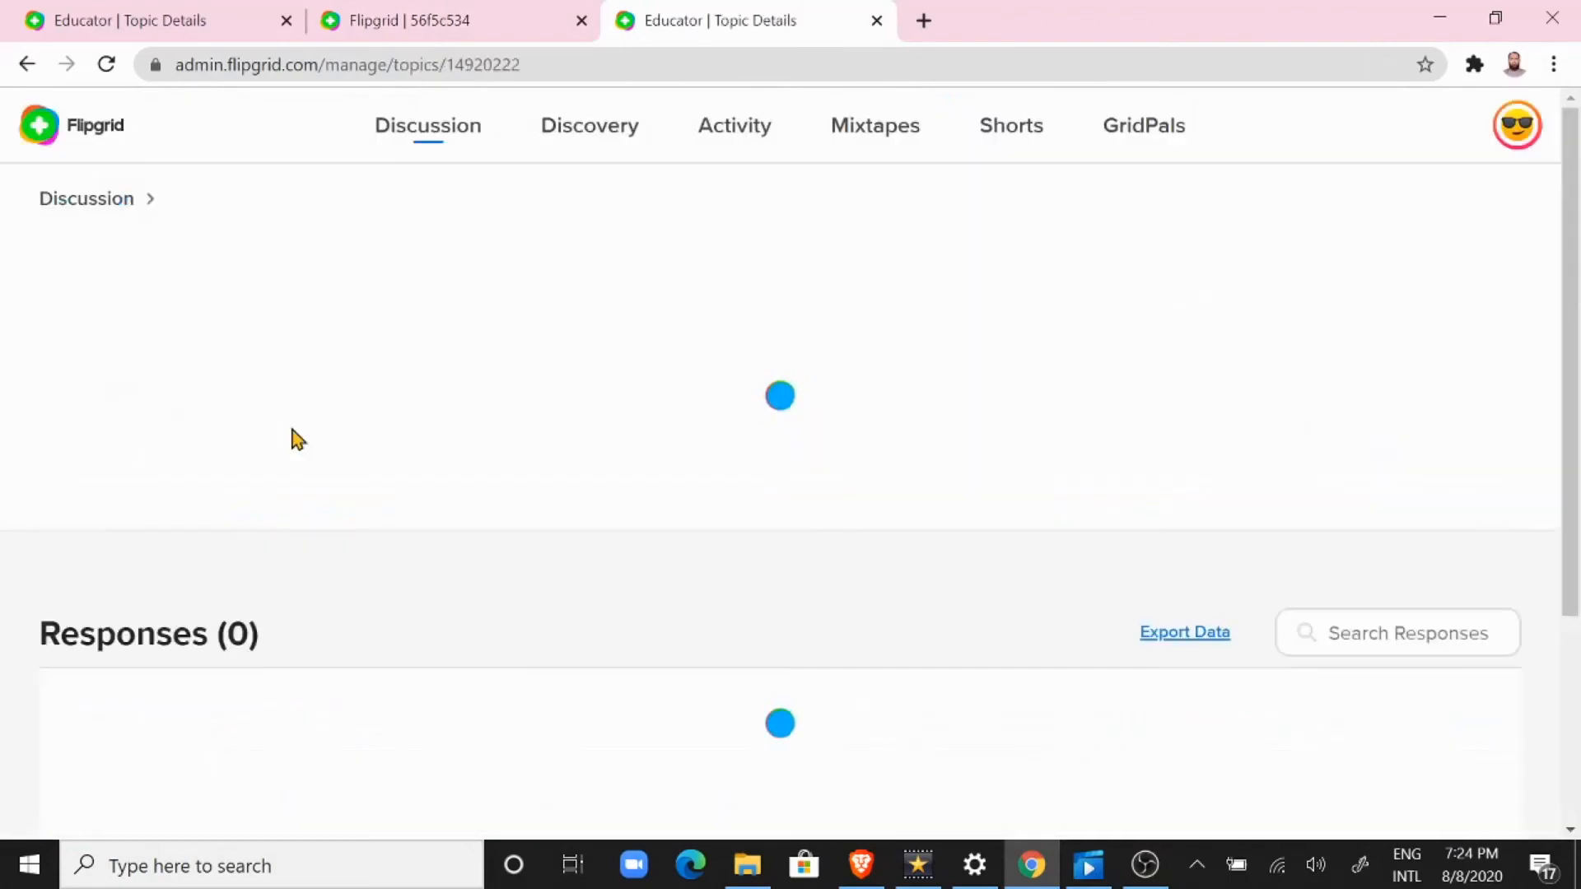
{"action": "scroll", "coordinate": [349, 399], "scroll_direction": "down", "scroll_amount": 4}
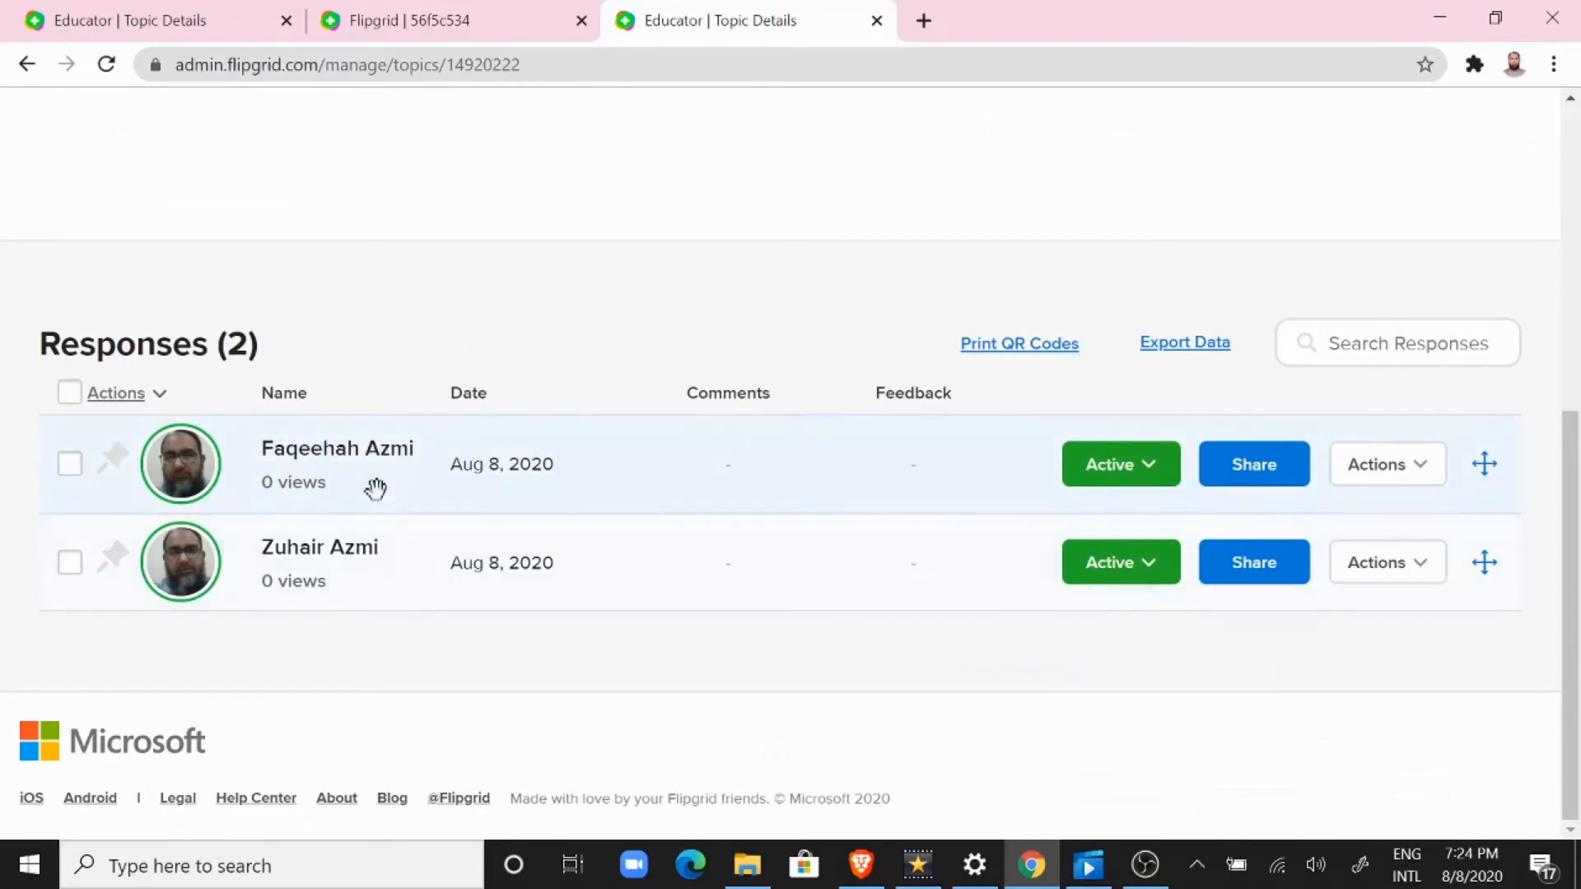
{"action": "left_click", "coordinate": [318, 456]}
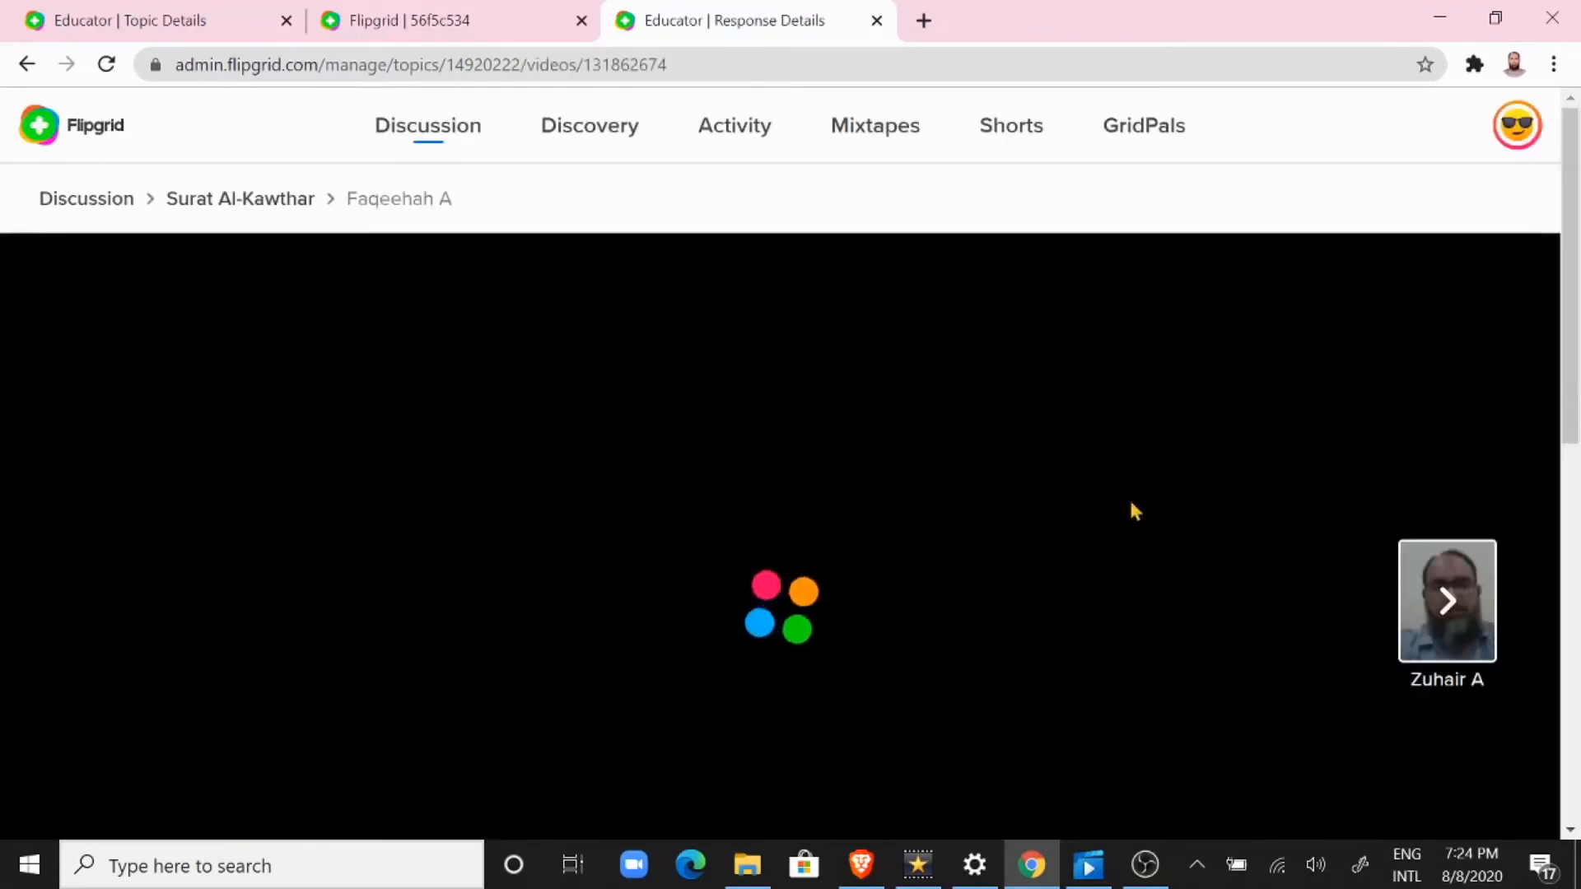
{"action": "left_click_drag", "start_coordinate": [1577, 290], "coordinate": [1576, 404]}
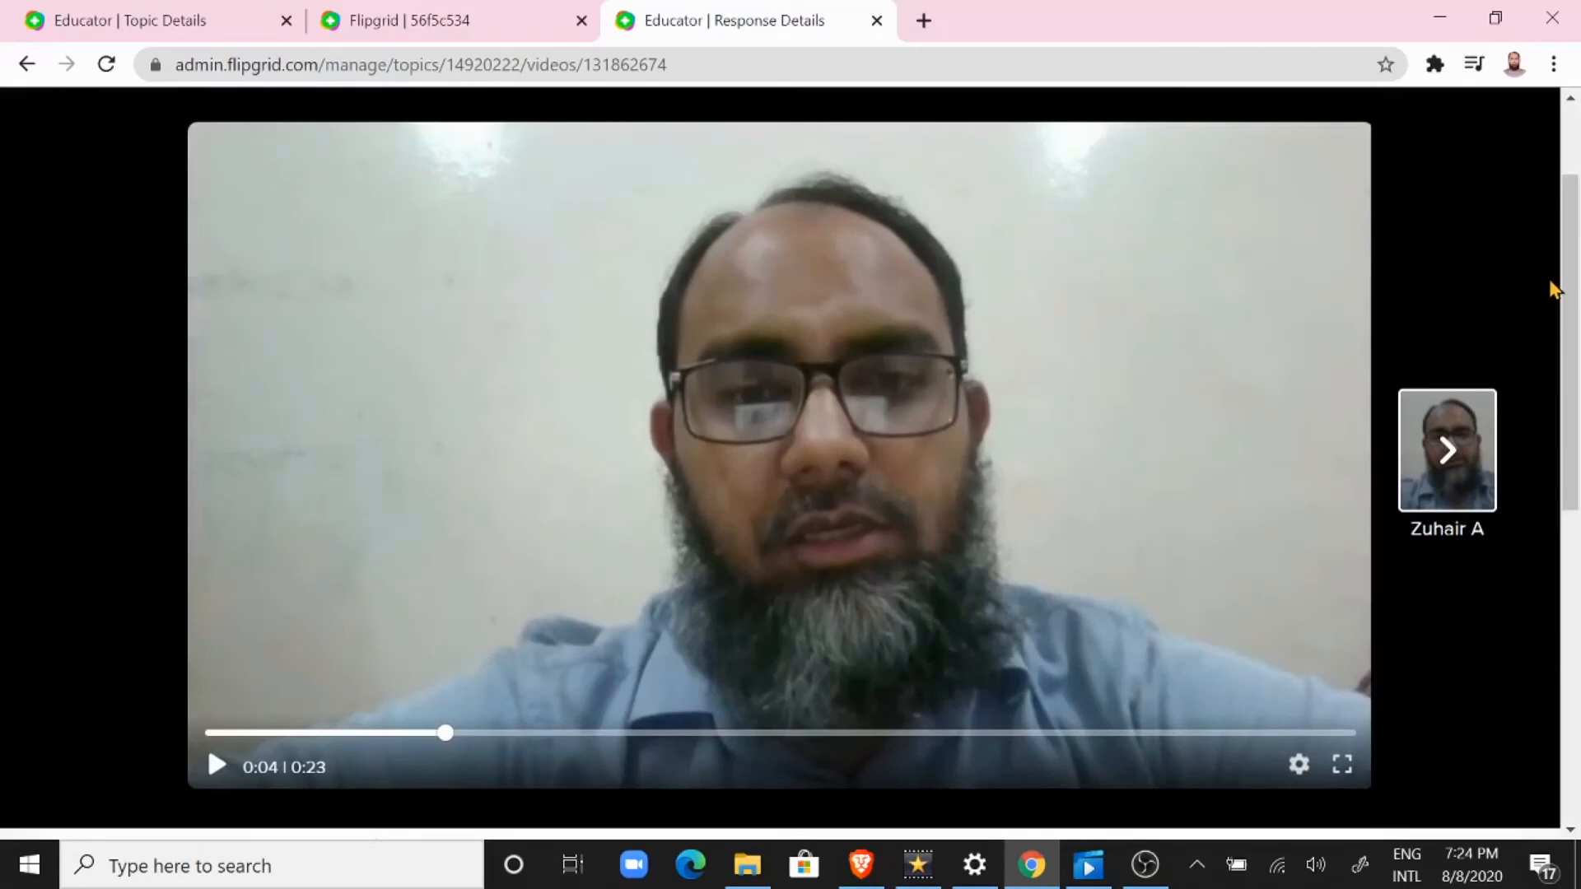
{"action": "left_click_drag", "start_coordinate": [1551, 284], "coordinate": [1529, 526]}
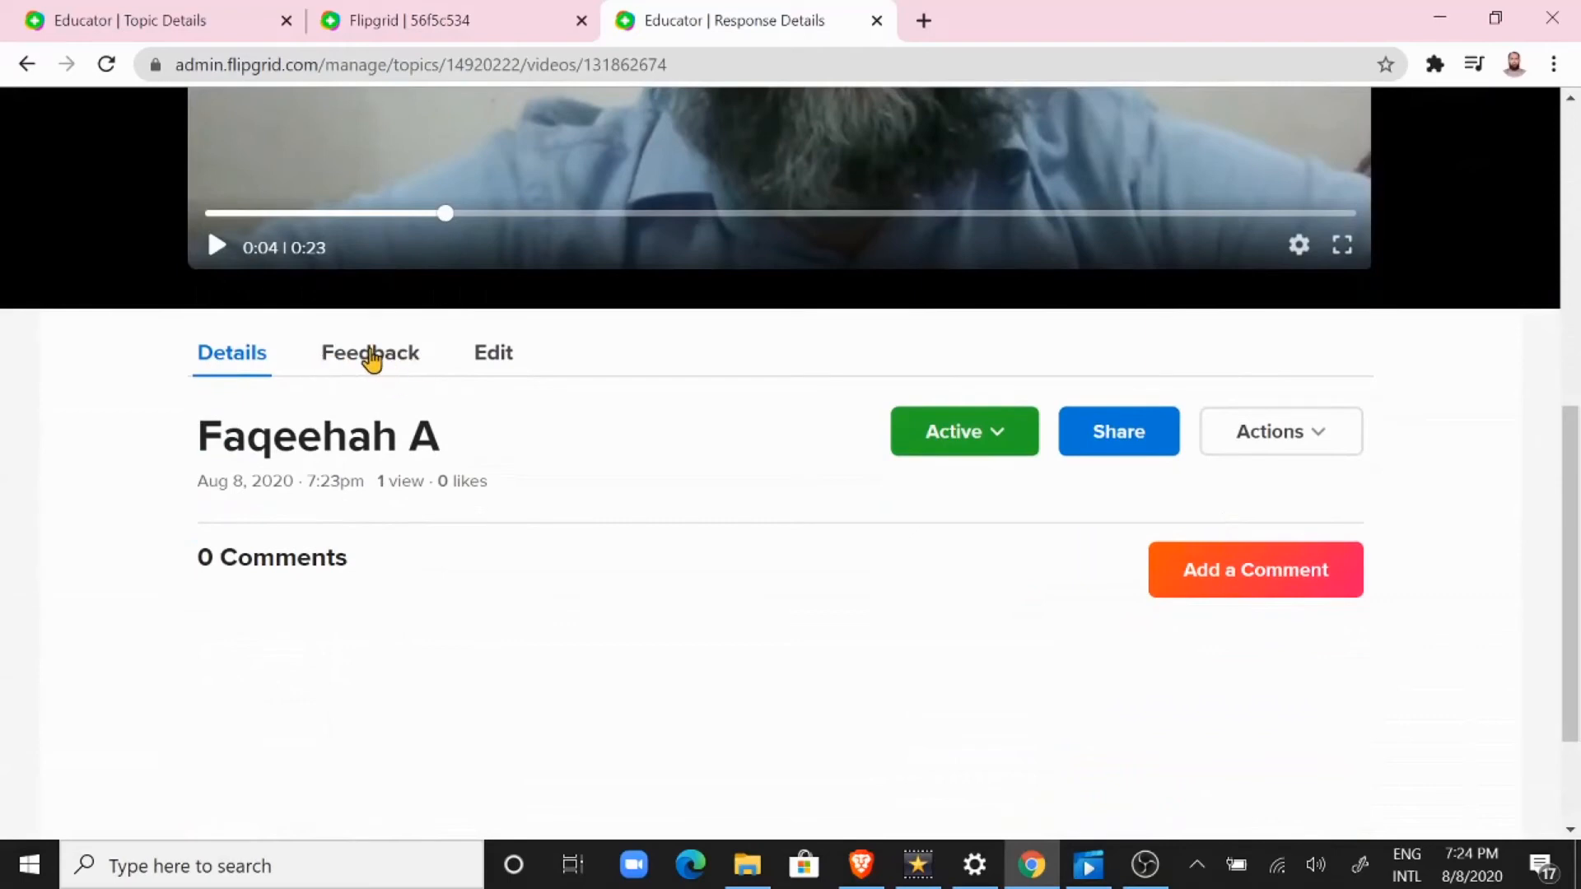
Step: Open the response's feedback section and examine the grading rubric, including the available scores for Ideas
{"action": "left_click", "coordinate": [372, 354]}
{"action": "scroll", "coordinate": [1577, 467], "scroll_direction": "down", "scroll_amount": 1}
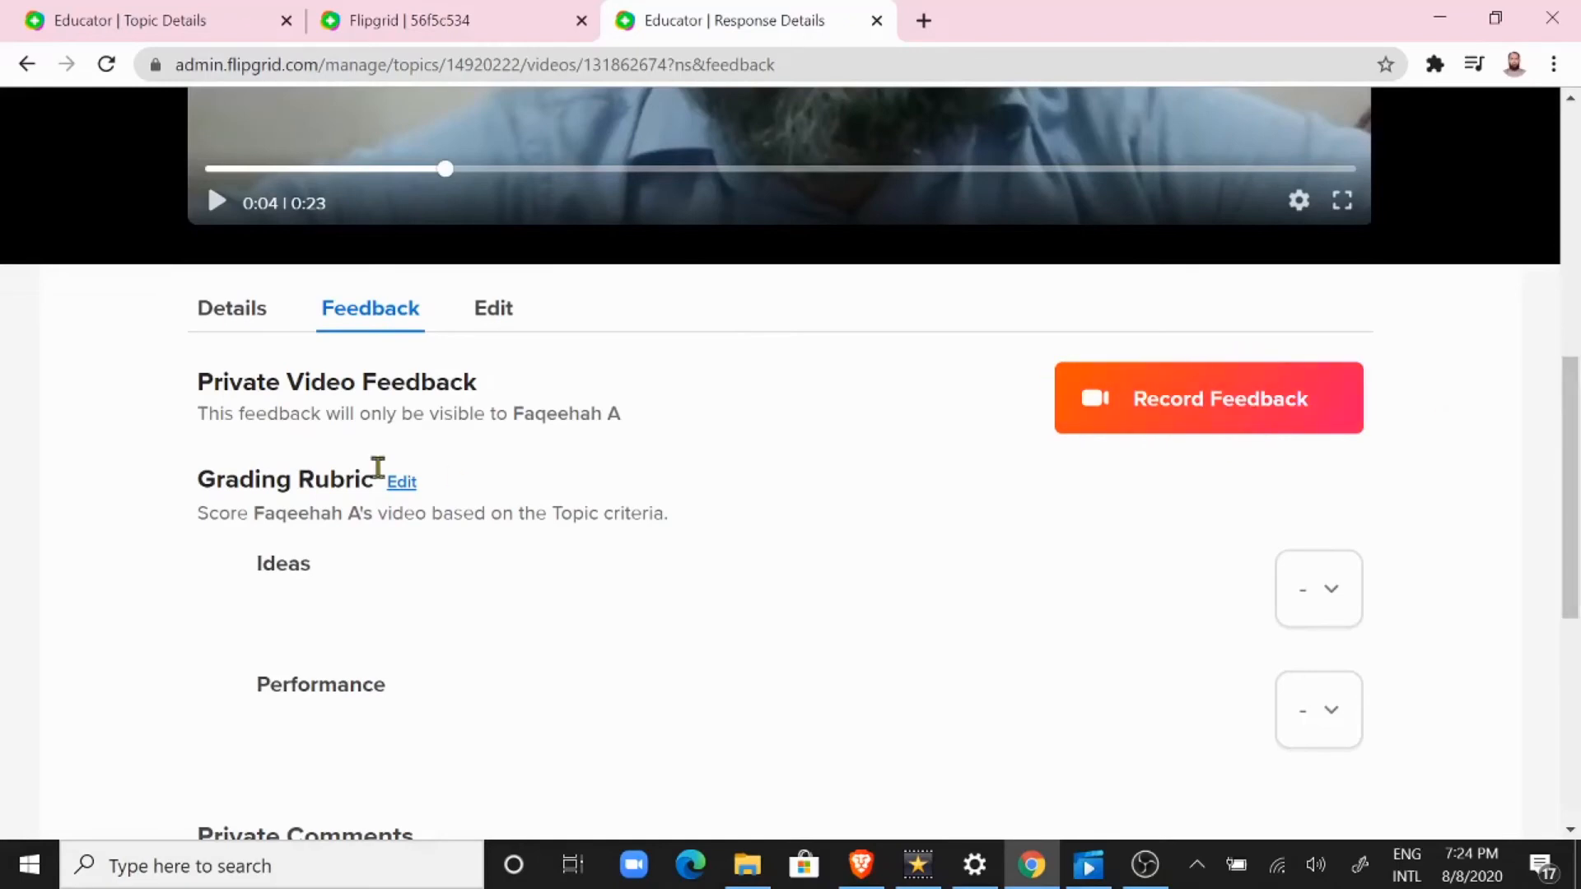
{"action": "scroll", "coordinate": [340, 298], "scroll_direction": "down", "scroll_amount": 2}
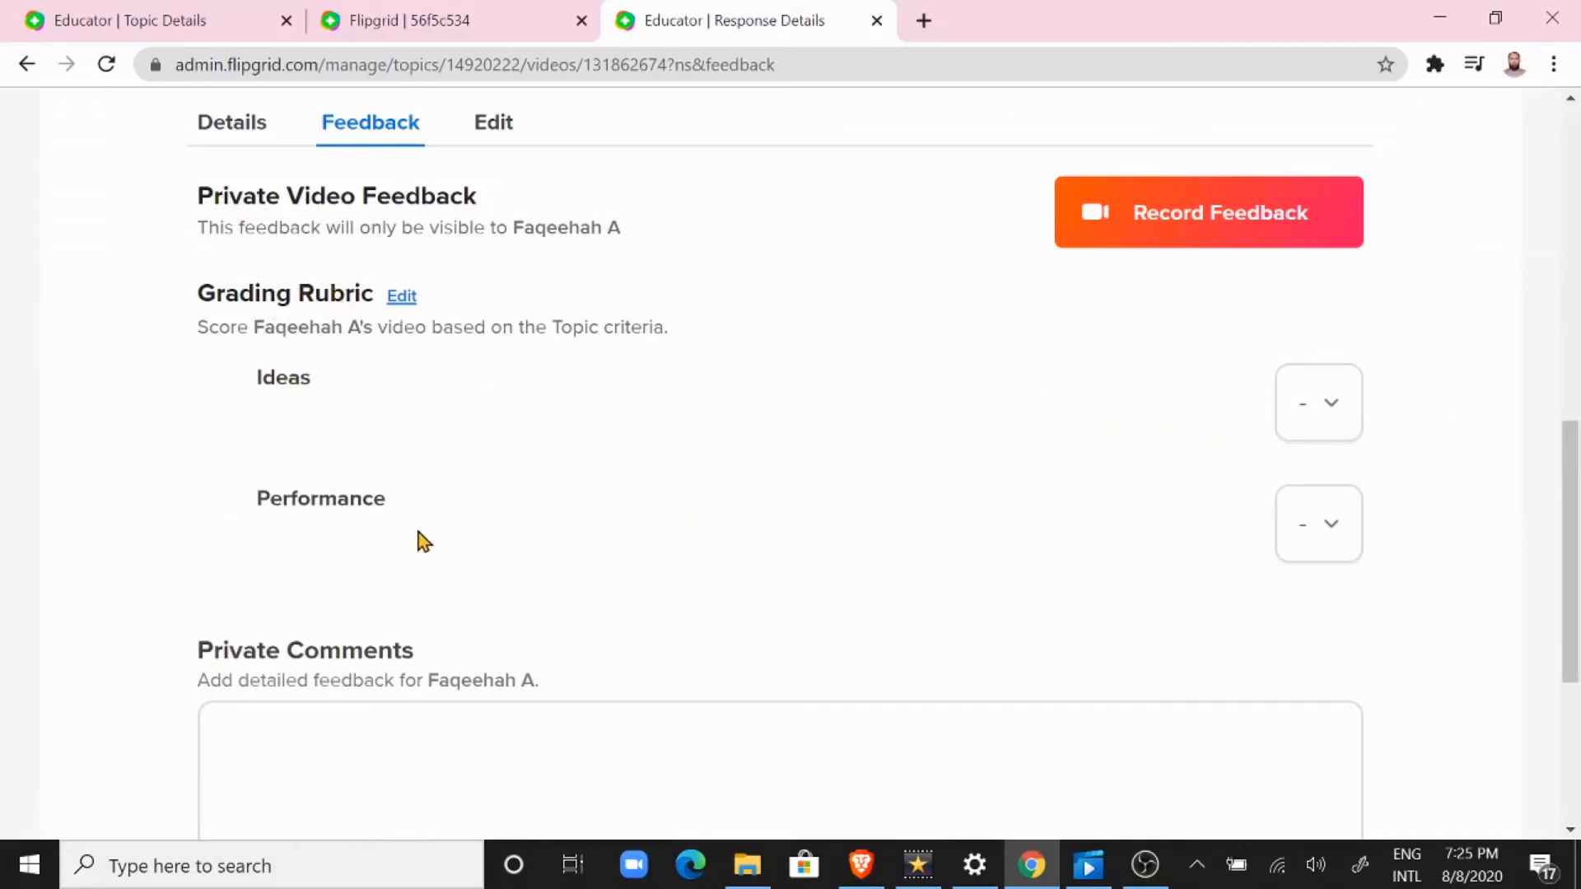
{"action": "left_click", "coordinate": [1346, 412]}
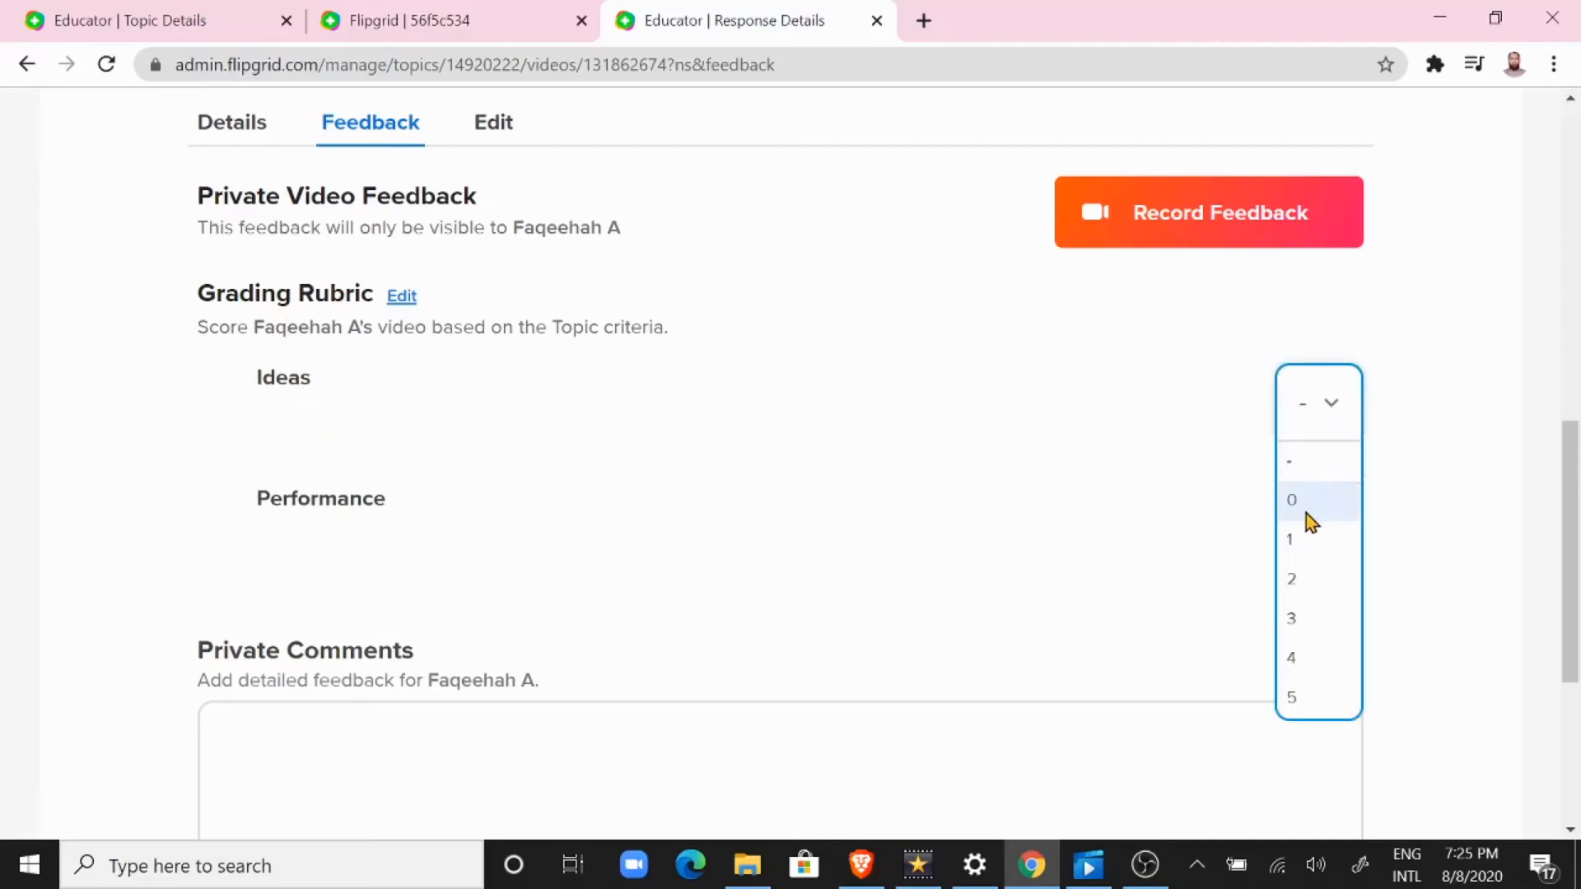
{"action": "right_click", "coordinate": [535, 423]}
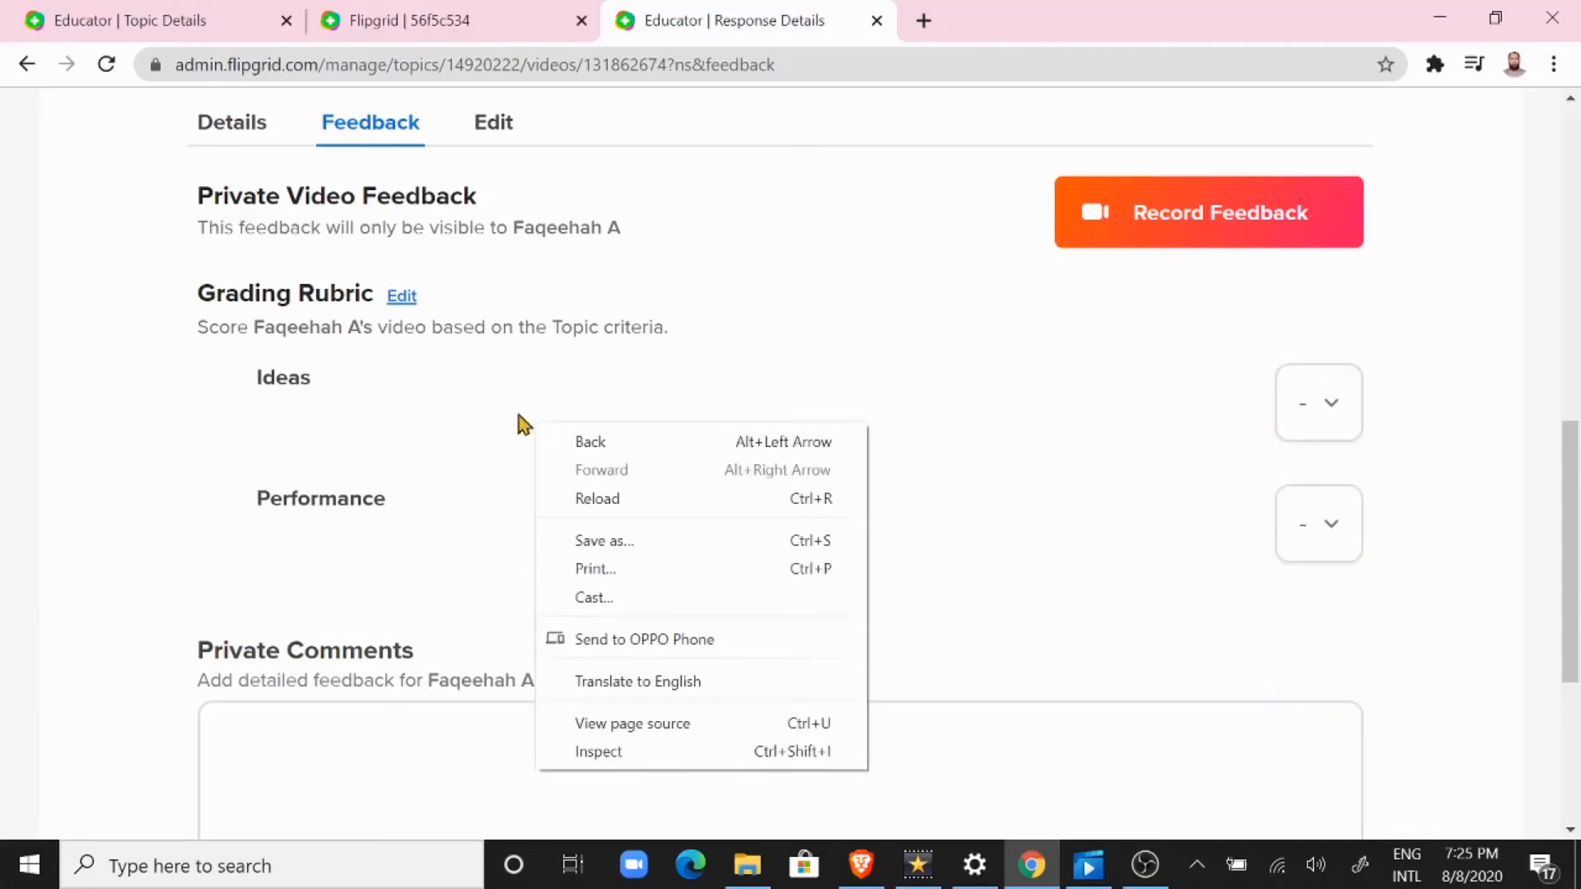
{"action": "left_click", "coordinate": [435, 383]}
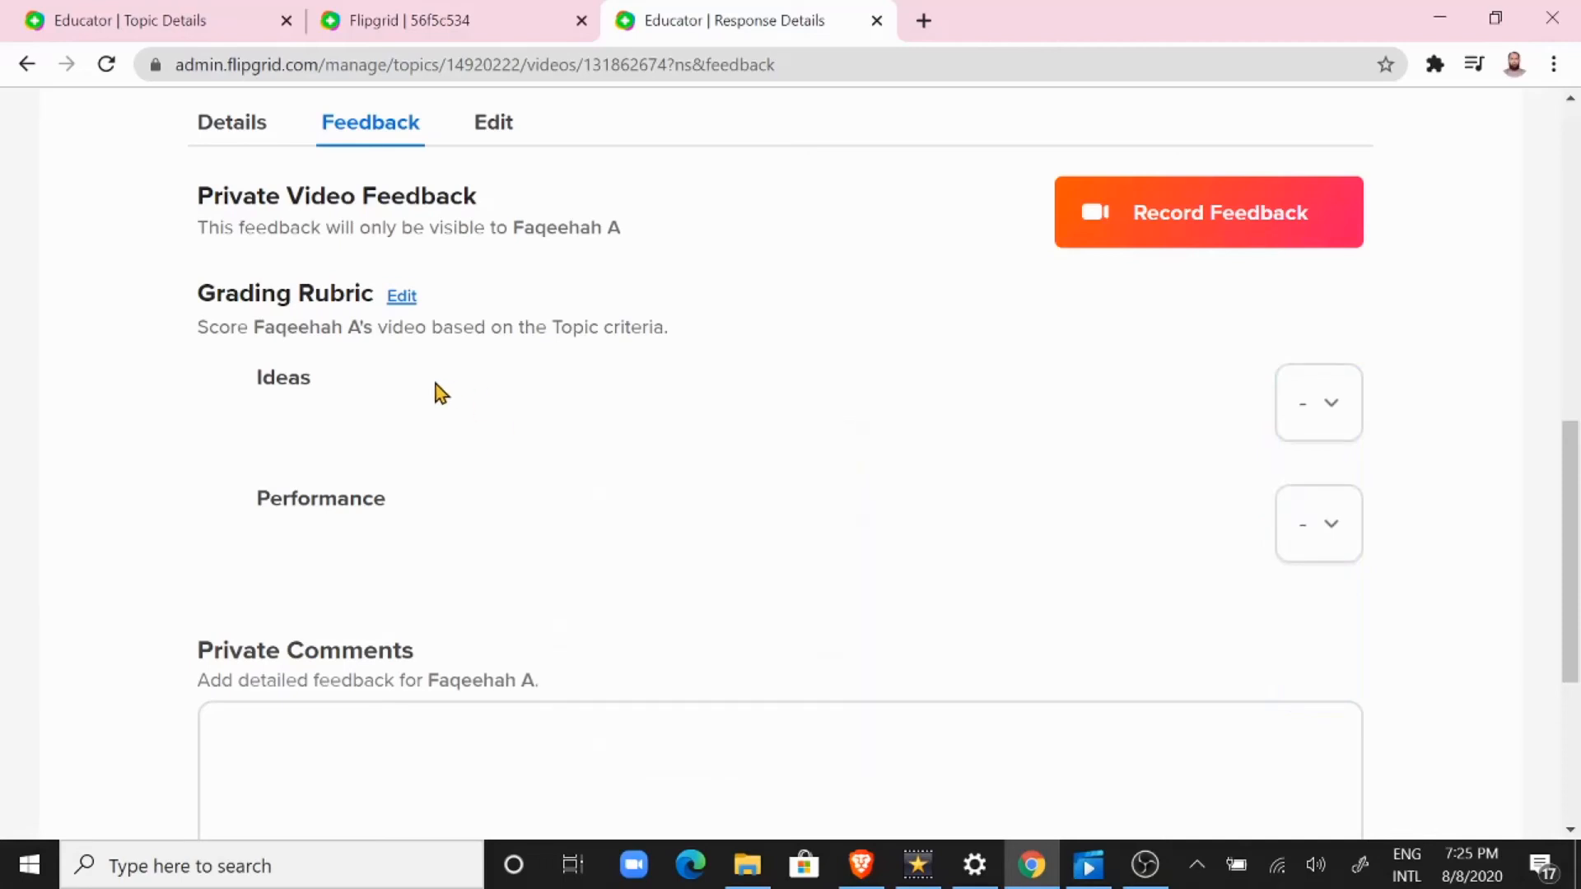
Step: Try Custom Feedback in the topic's rubric settings and review the new criteria form without updating the topic
{"action": "left_click", "coordinate": [403, 296]}
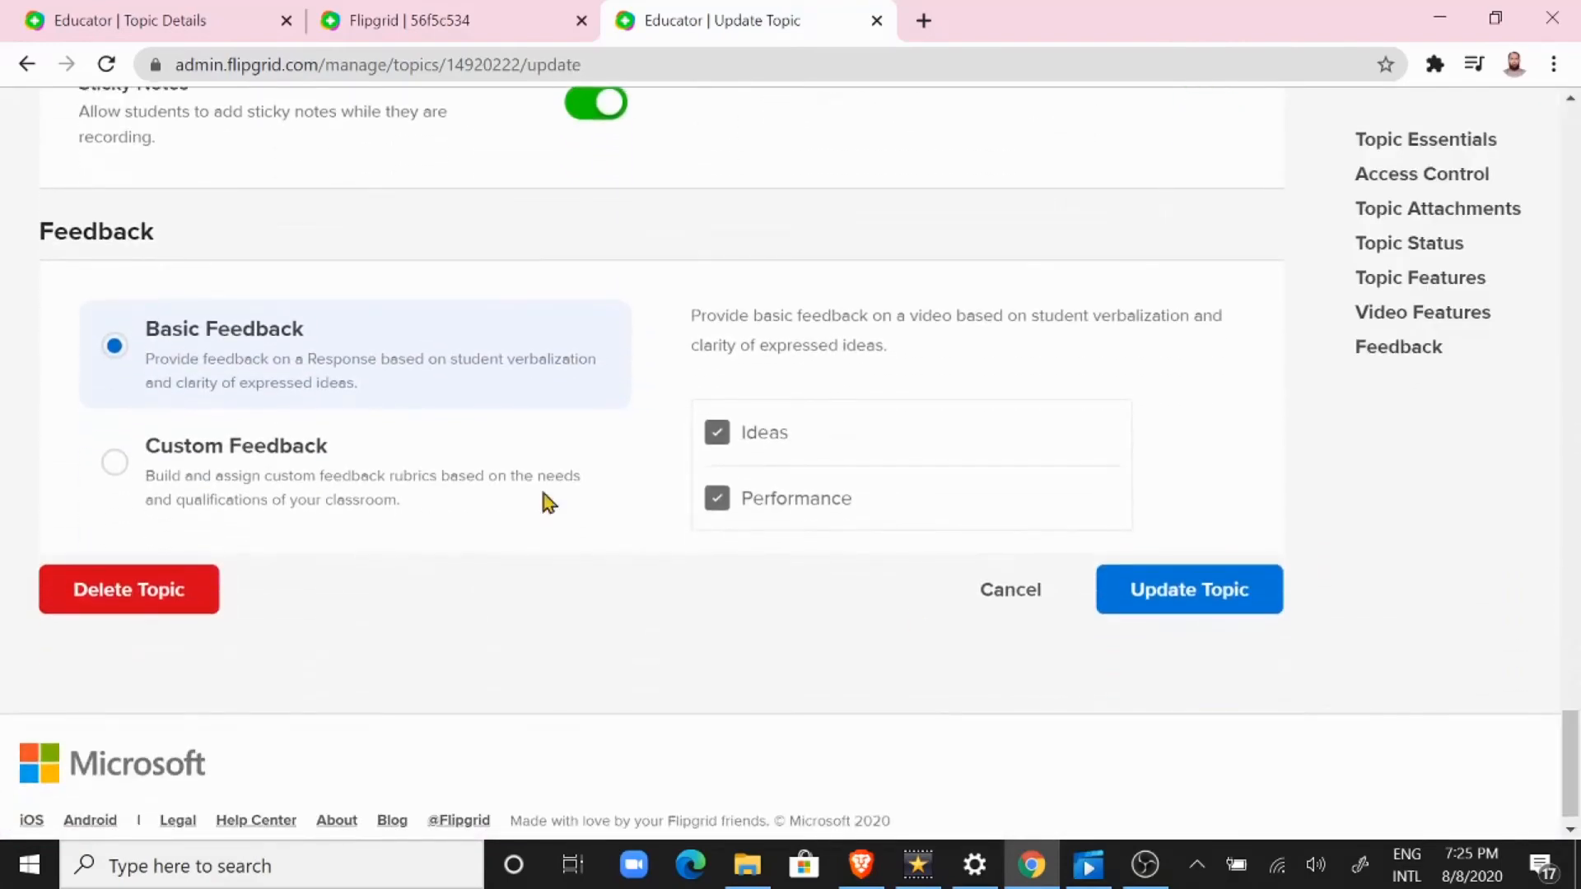
{"action": "left_click", "coordinate": [108, 470]}
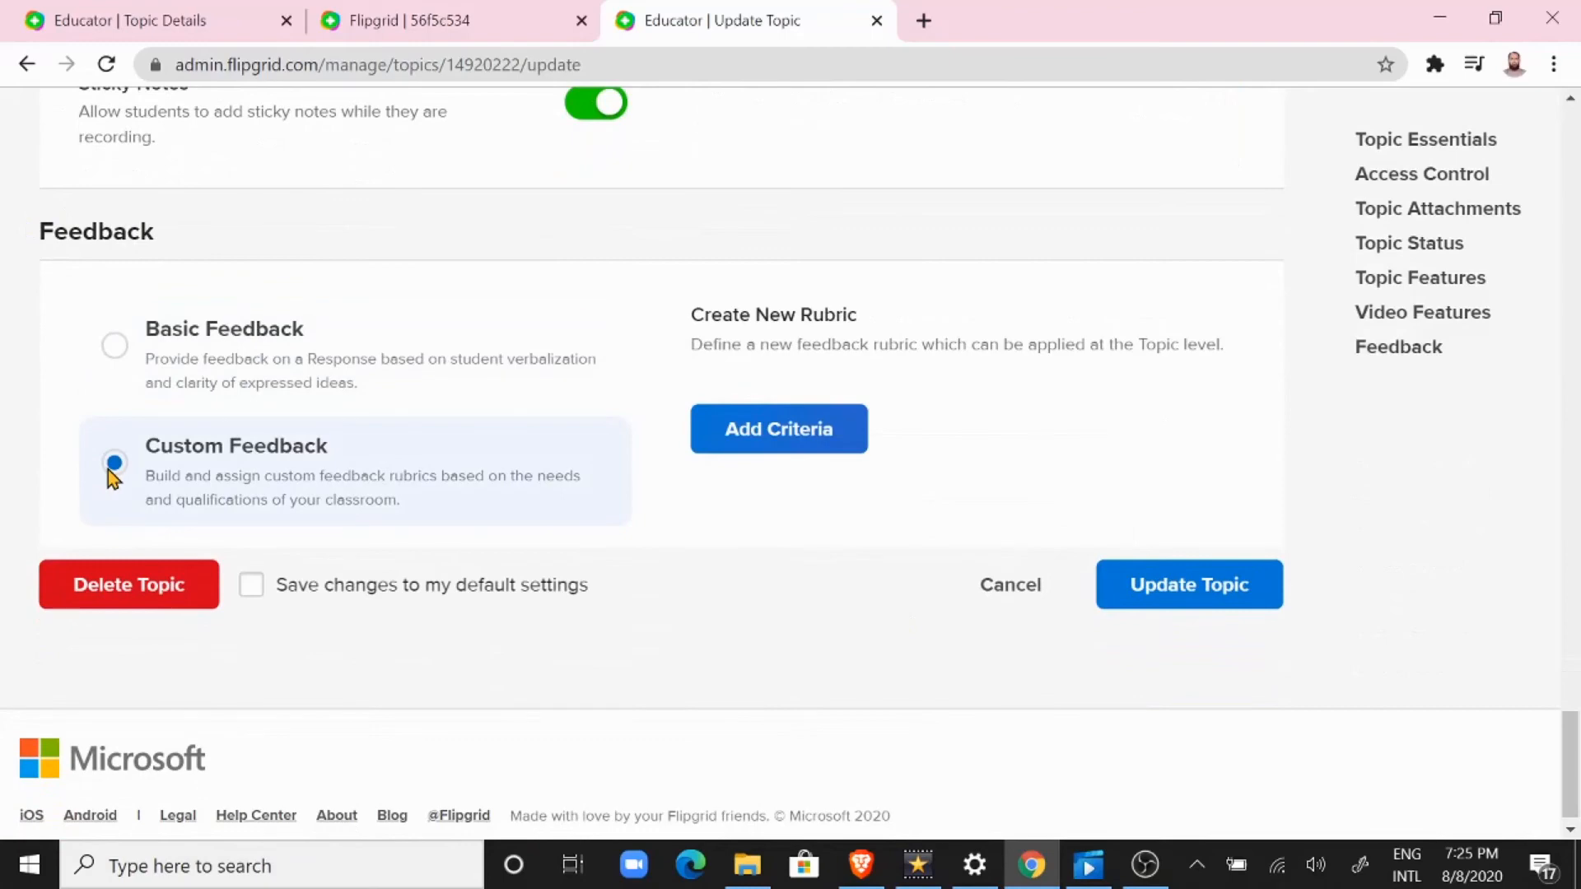
{"action": "left_click", "coordinate": [778, 429]}
{"action": "left_click_drag", "start_coordinate": [1571, 399], "coordinate": [1570, 491]}
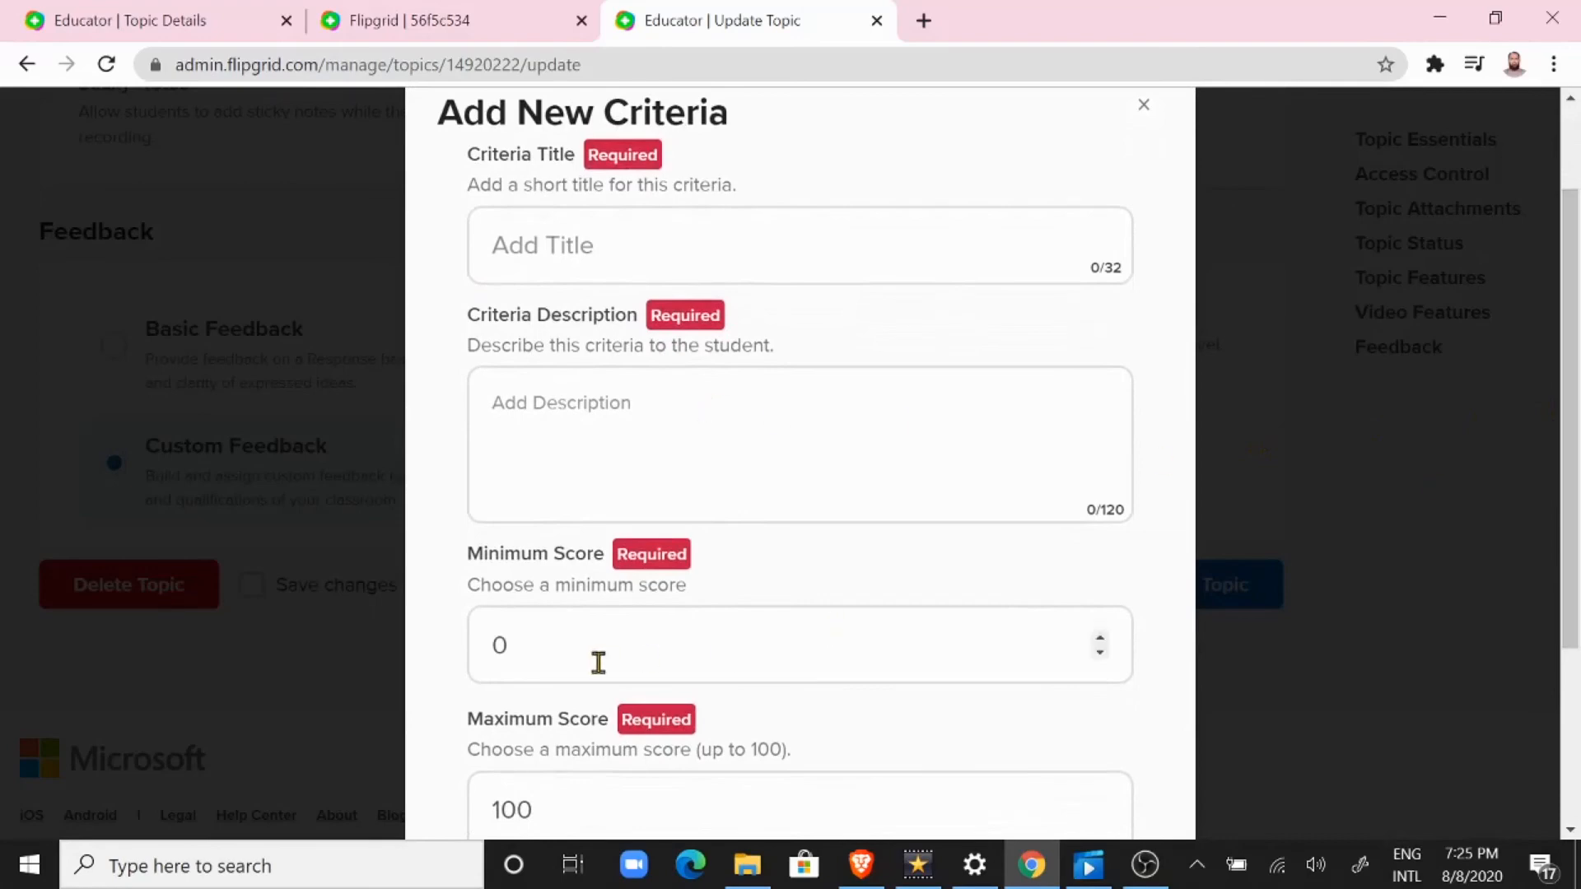
{"action": "left_click_drag", "start_coordinate": [1571, 546], "coordinate": [1570, 667]}
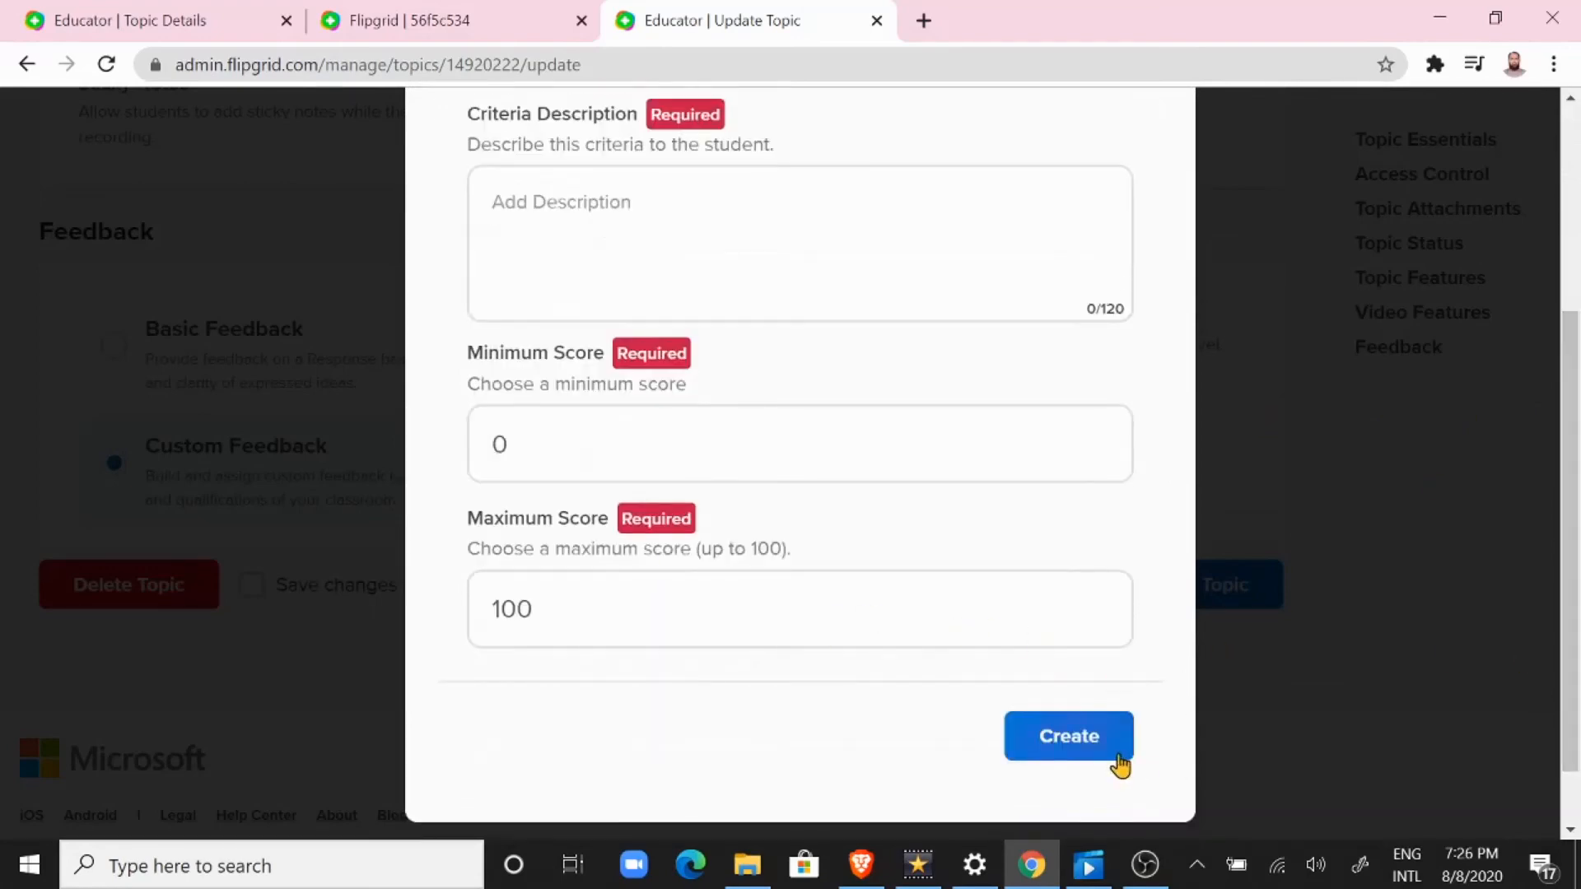
{"action": "left_click", "coordinate": [1068, 737]}
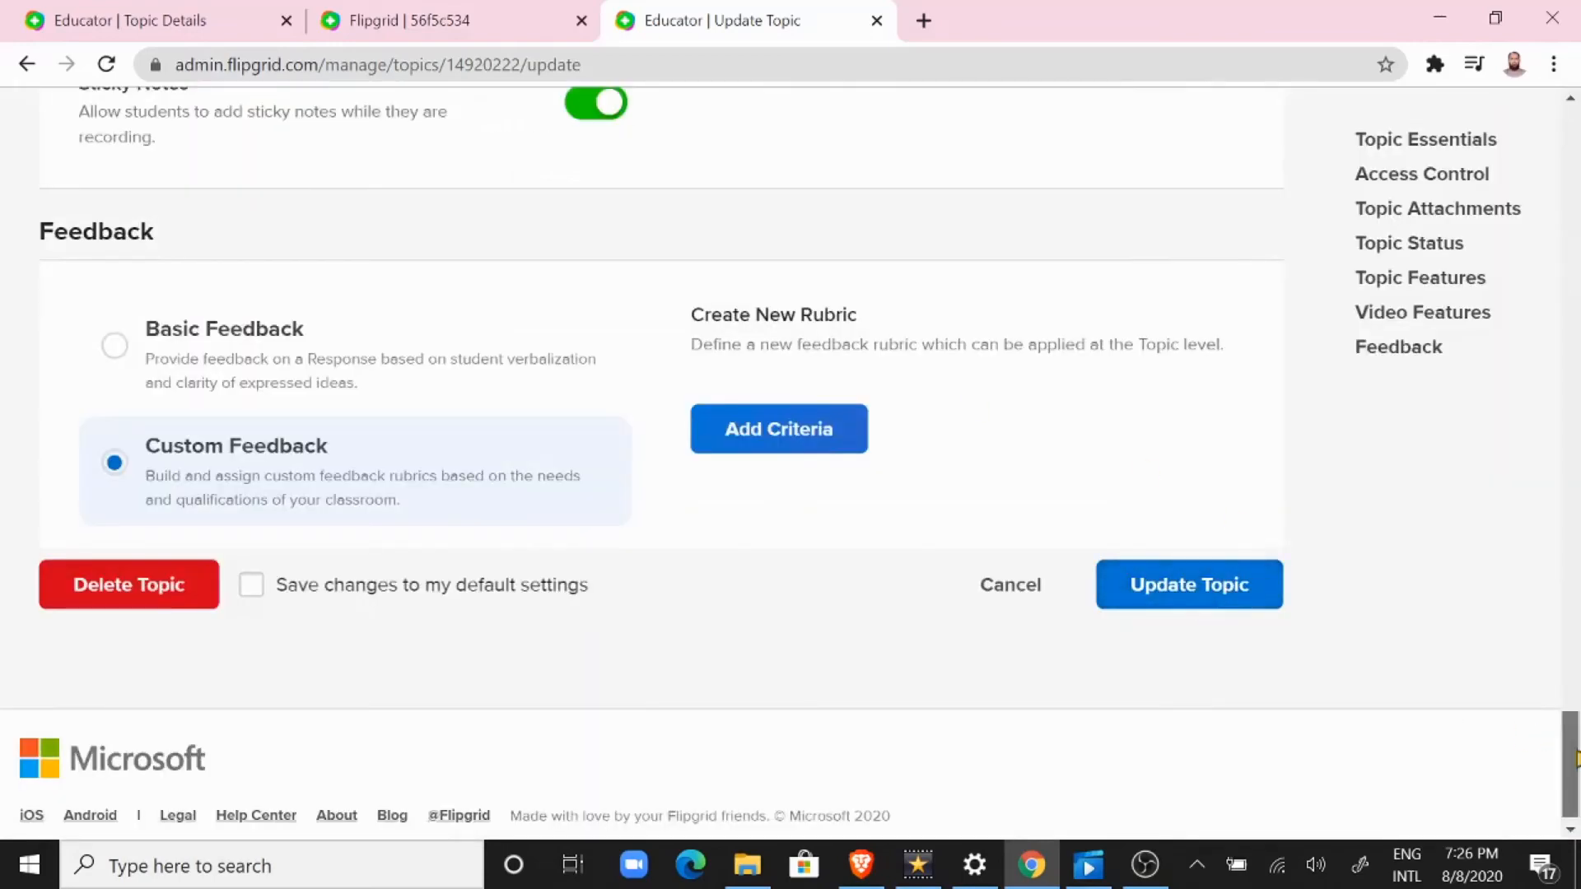
{"action": "left_click_drag", "start_coordinate": [1575, 758], "coordinate": [1561, 354]}
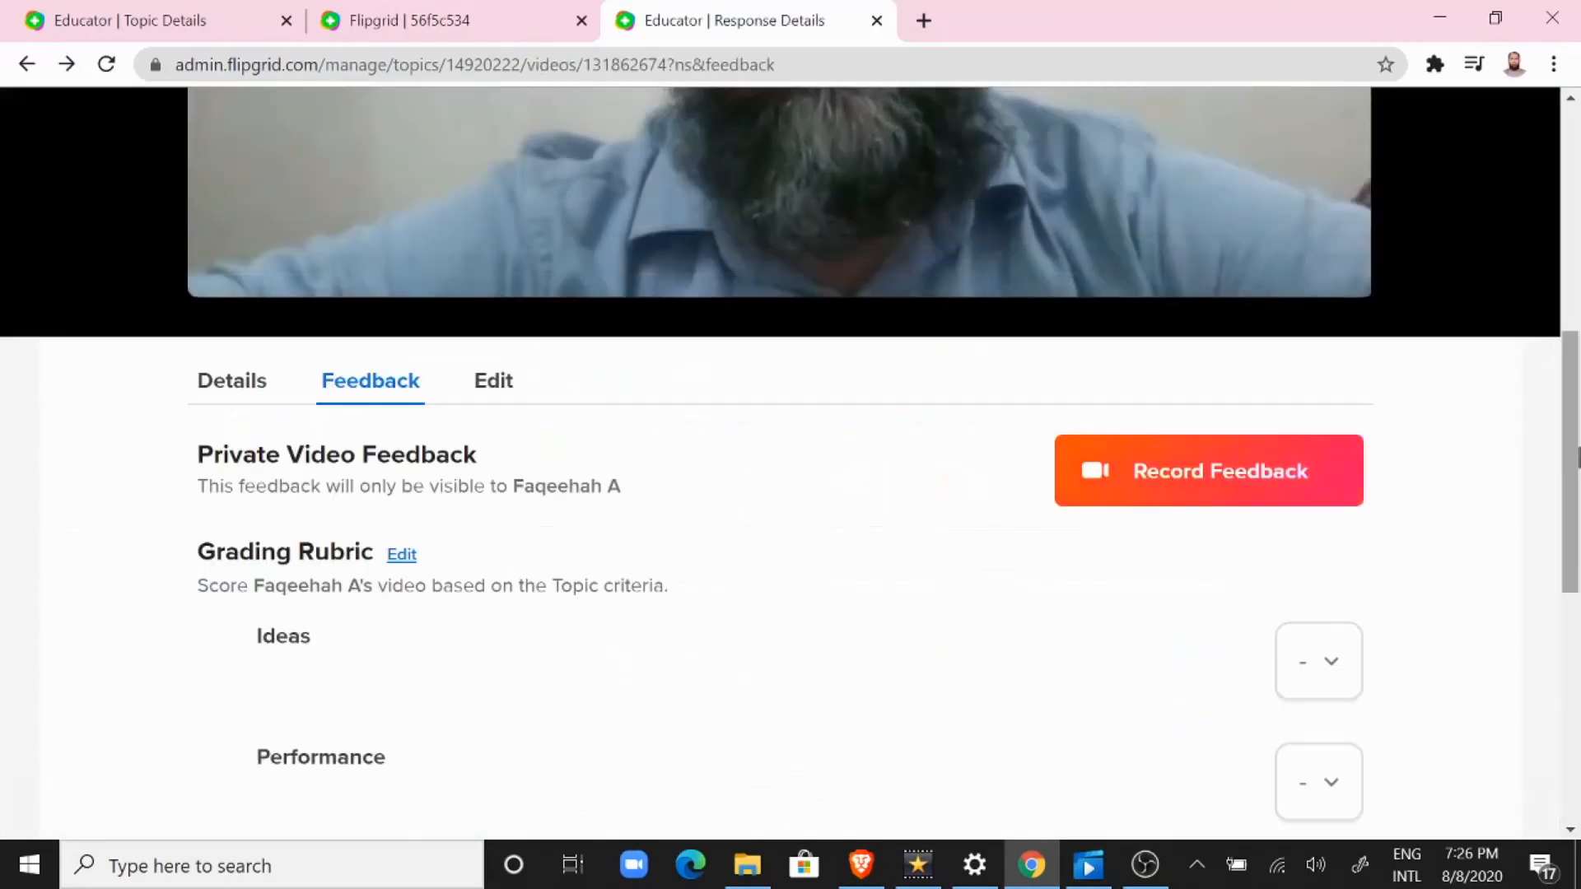
Step: Record private video feedback for the student's response, take its selfie and complete the submission
{"action": "left_click_drag", "start_coordinate": [1565, 459], "coordinate": [1575, 420]}
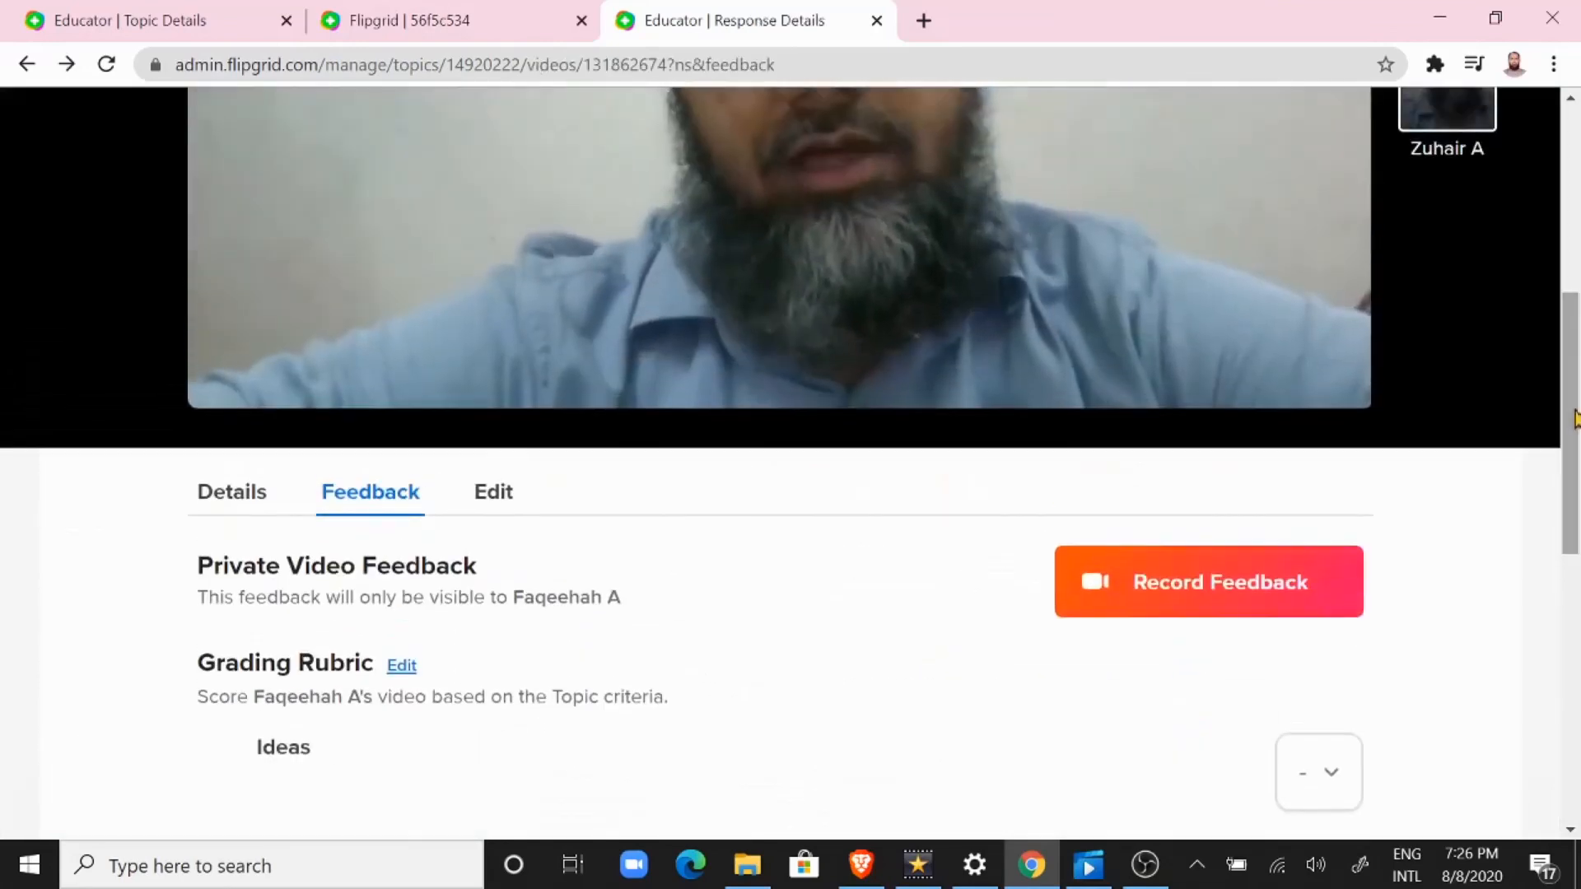
{"action": "left_click", "coordinate": [1169, 607]}
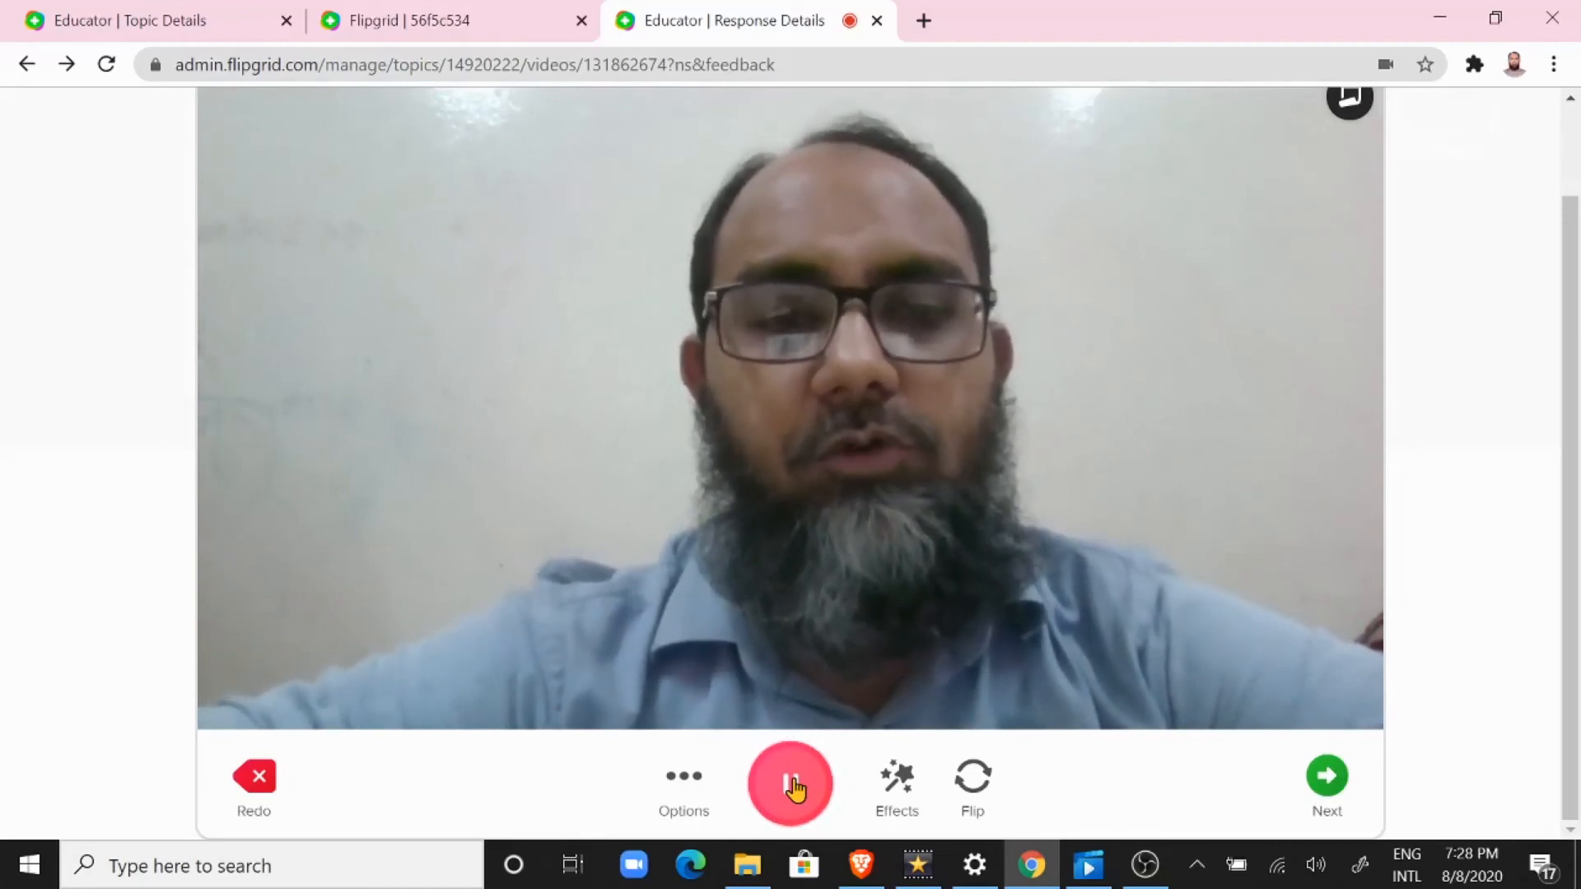
{"action": "left_click", "coordinate": [1328, 781]}
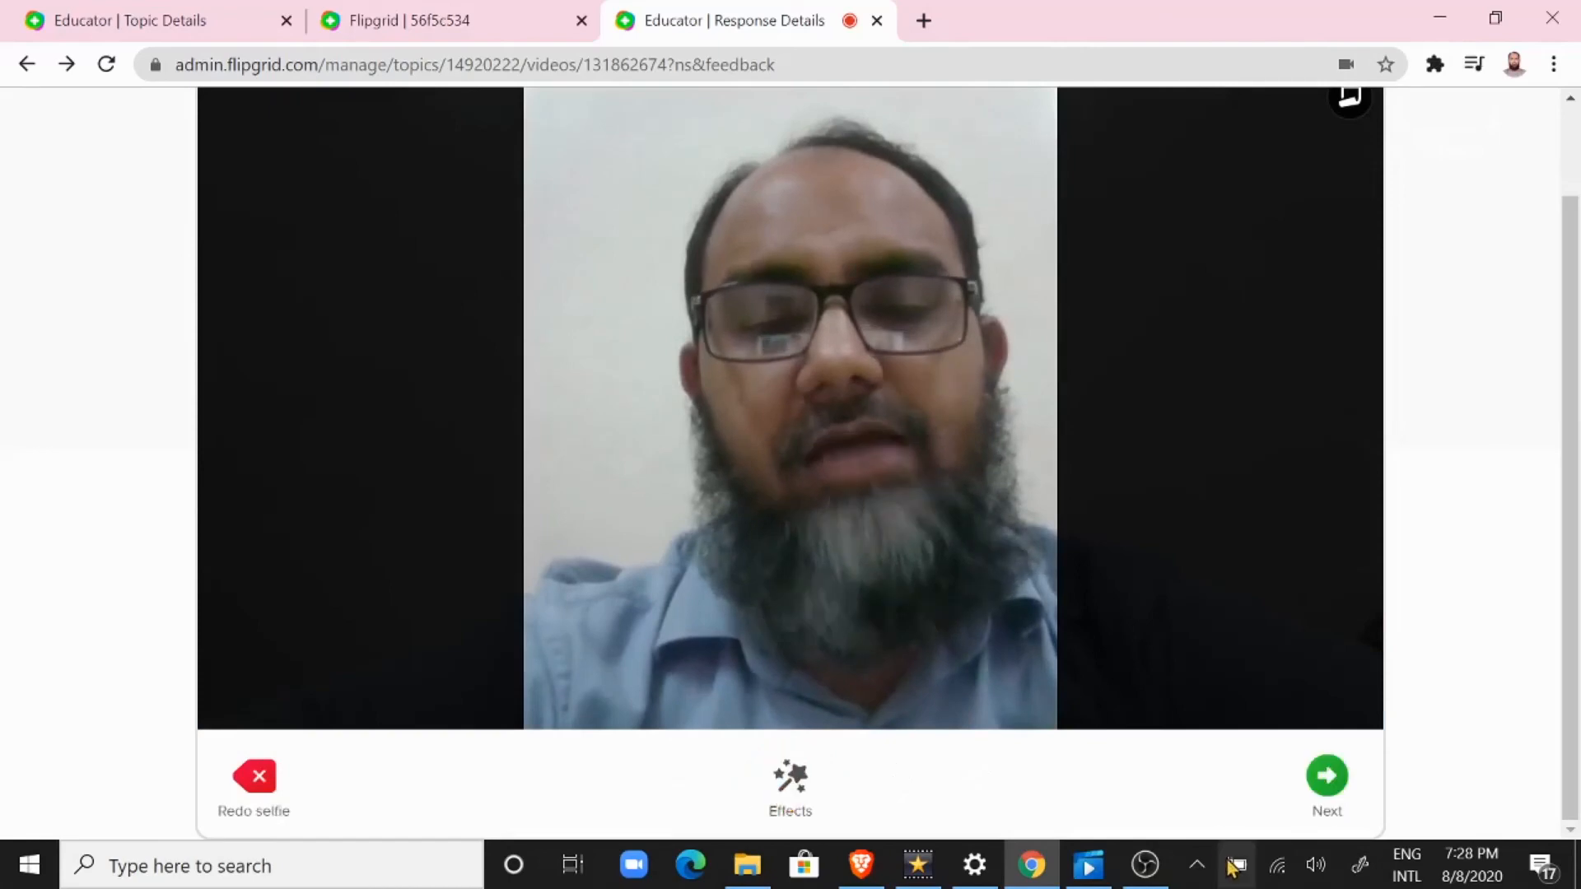
{"action": "left_click", "coordinate": [1327, 781]}
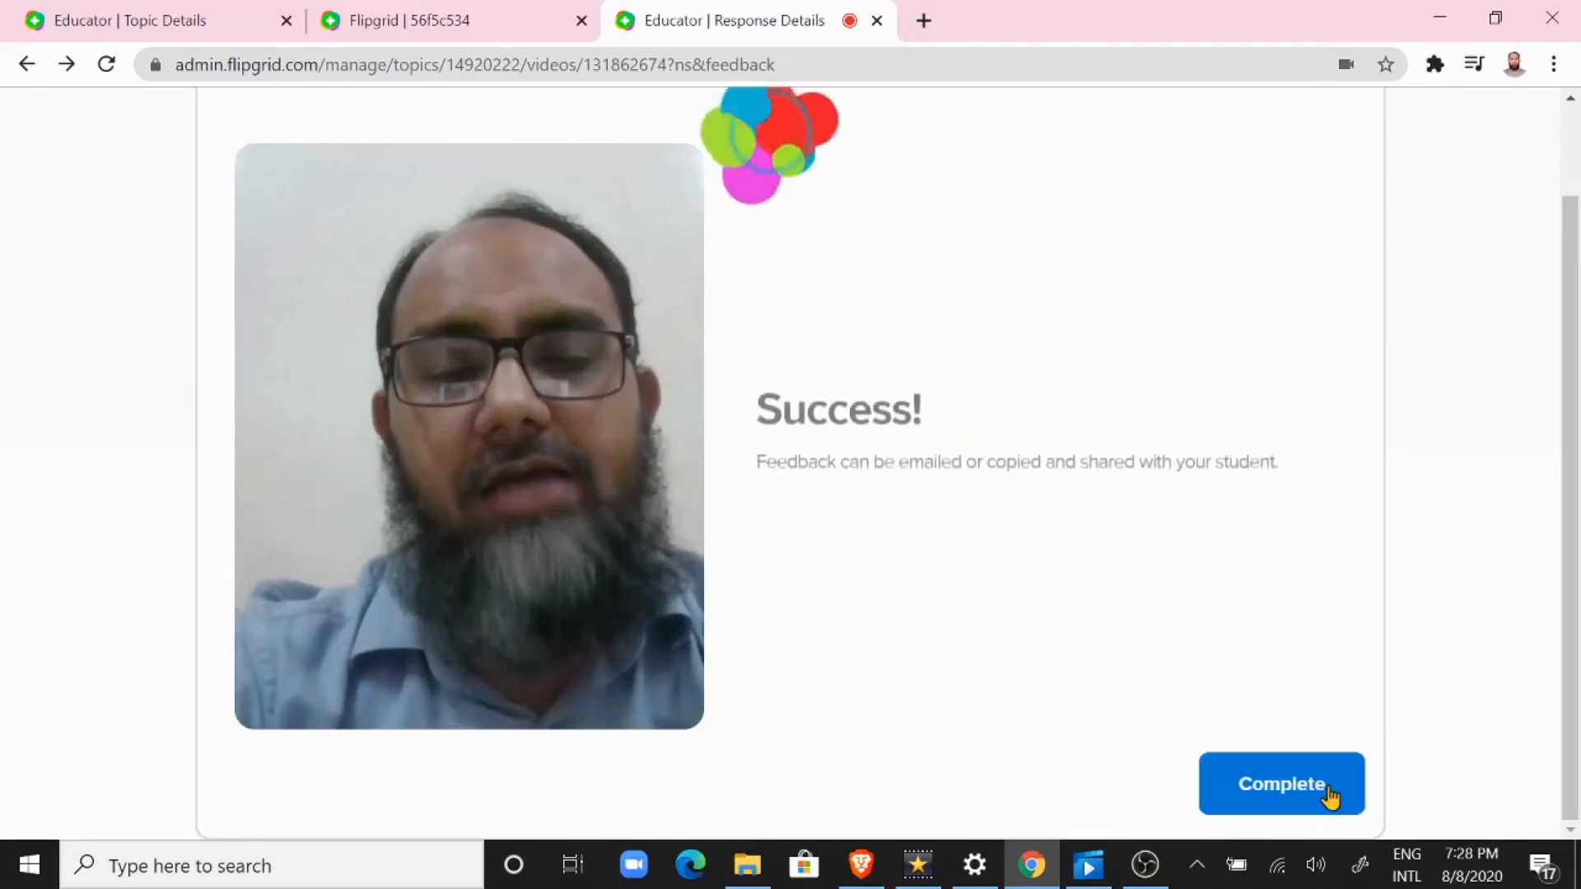
{"action": "left_click", "coordinate": [1282, 784]}
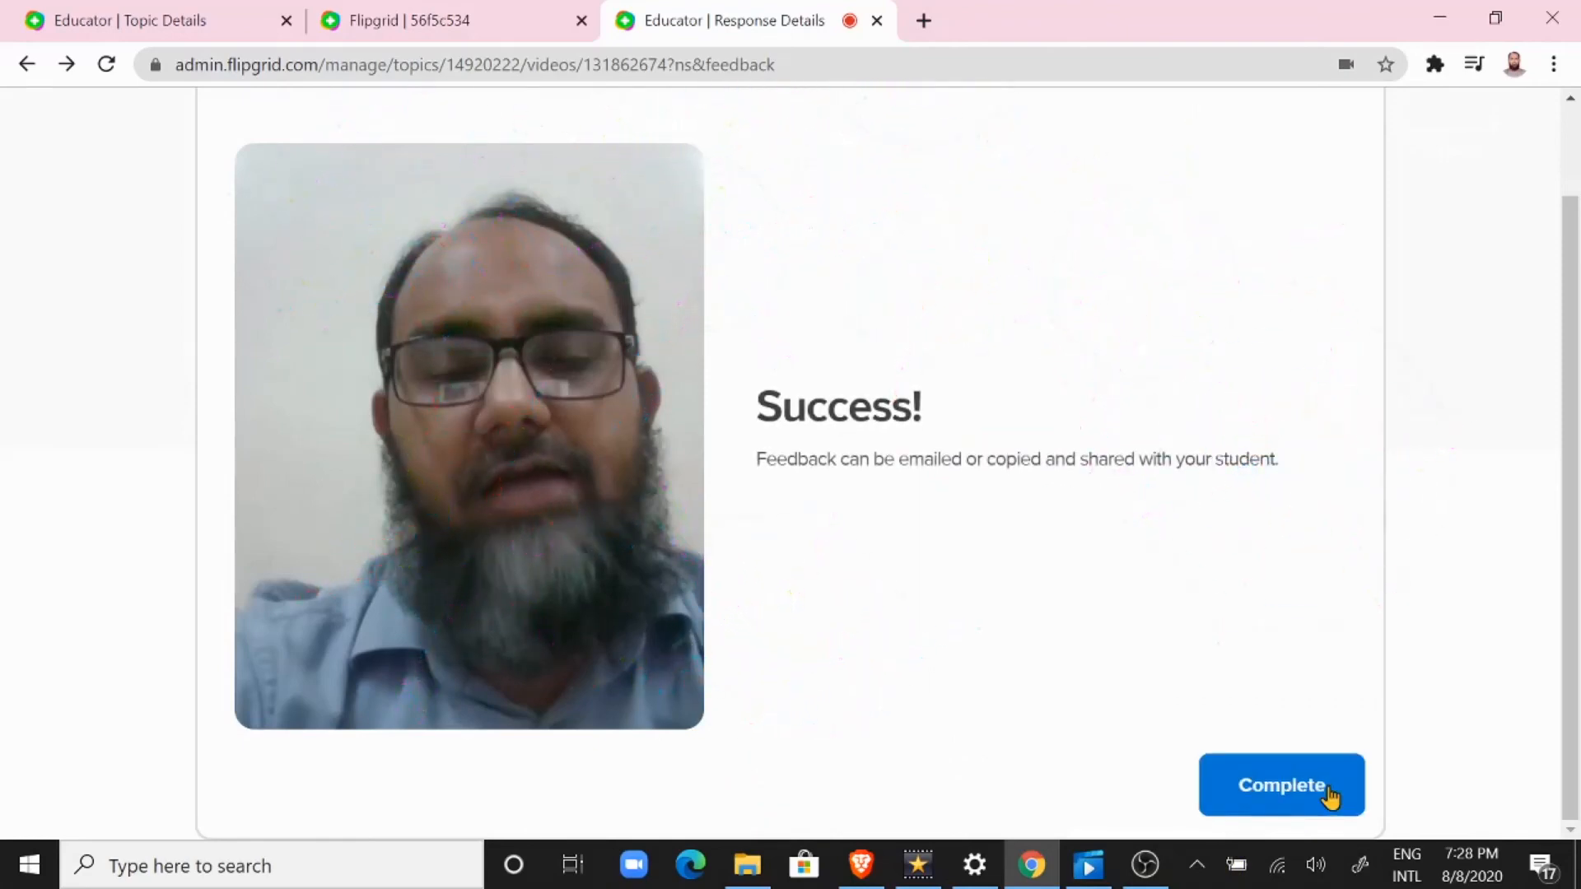
Step: Add the private comment "Excellent recitation, but Ghunnah needs to be more clear." to the student's feedback
{"action": "left_click_drag", "start_coordinate": [1574, 289], "coordinate": [1535, 459]}
{"action": "scroll", "coordinate": [319, 408], "scroll_direction": "down", "scroll_amount": 8}
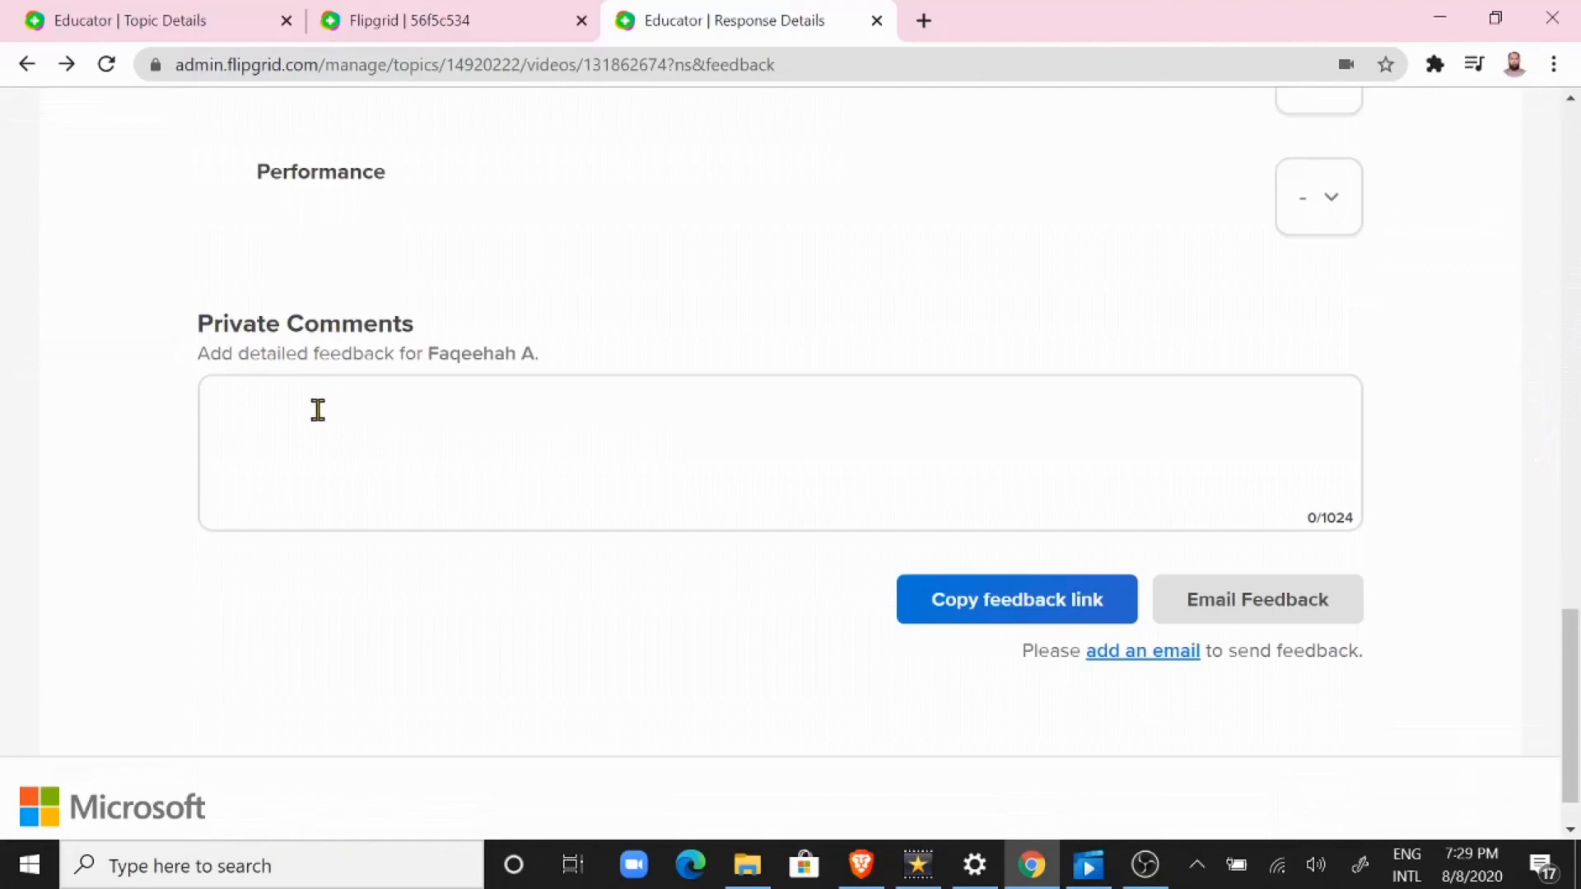
{"action": "left_click", "coordinate": [318, 409]}
{"action": "type", "text": "Exc"}
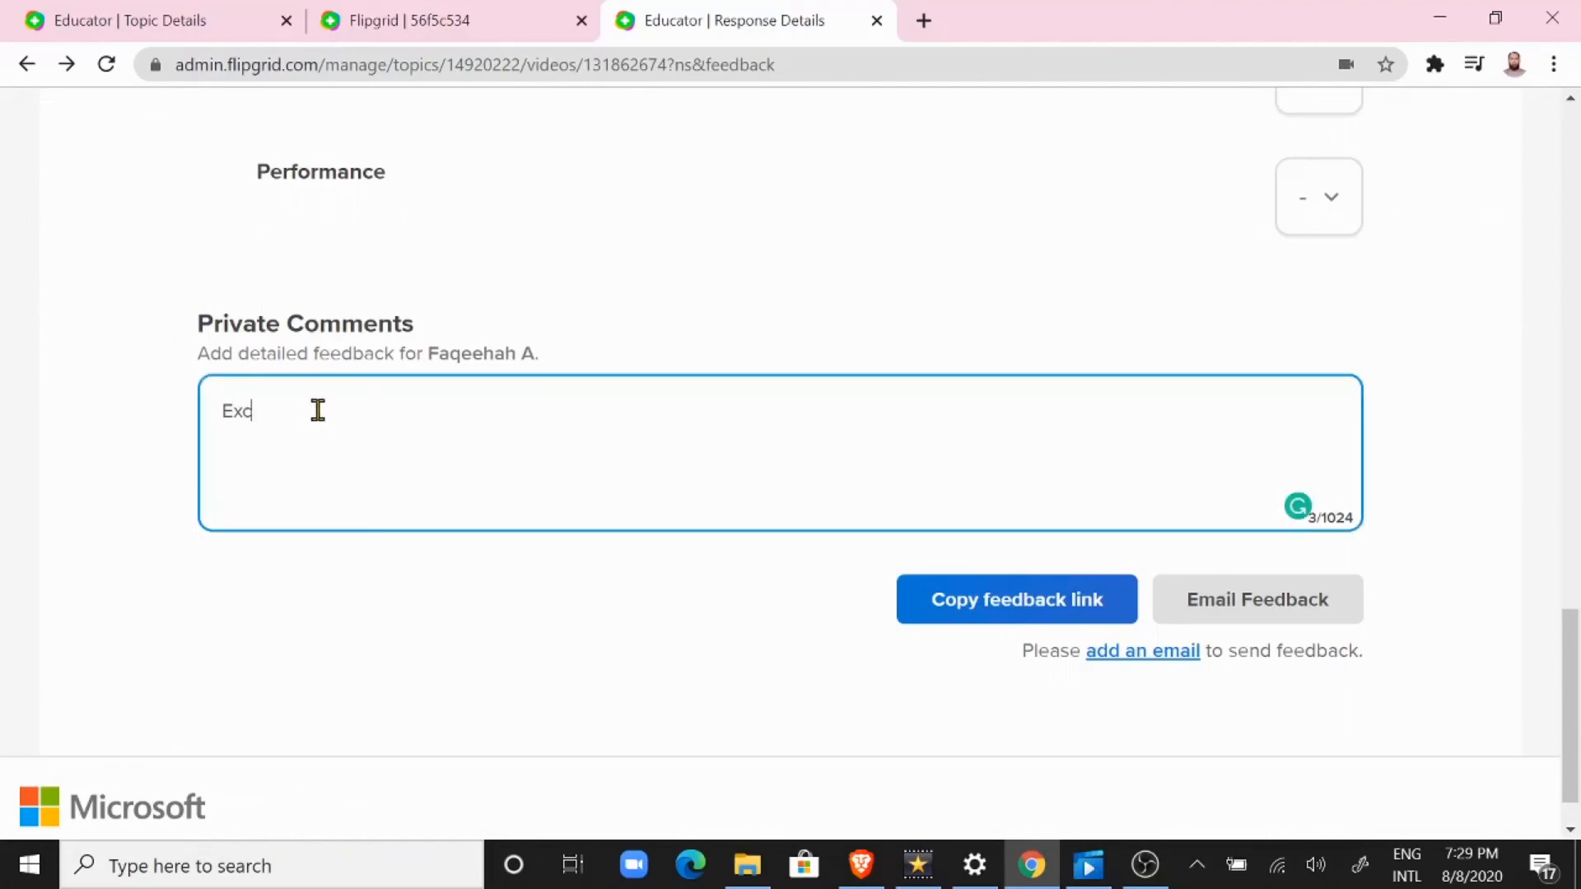
{"action": "type", "text": "ellent"}
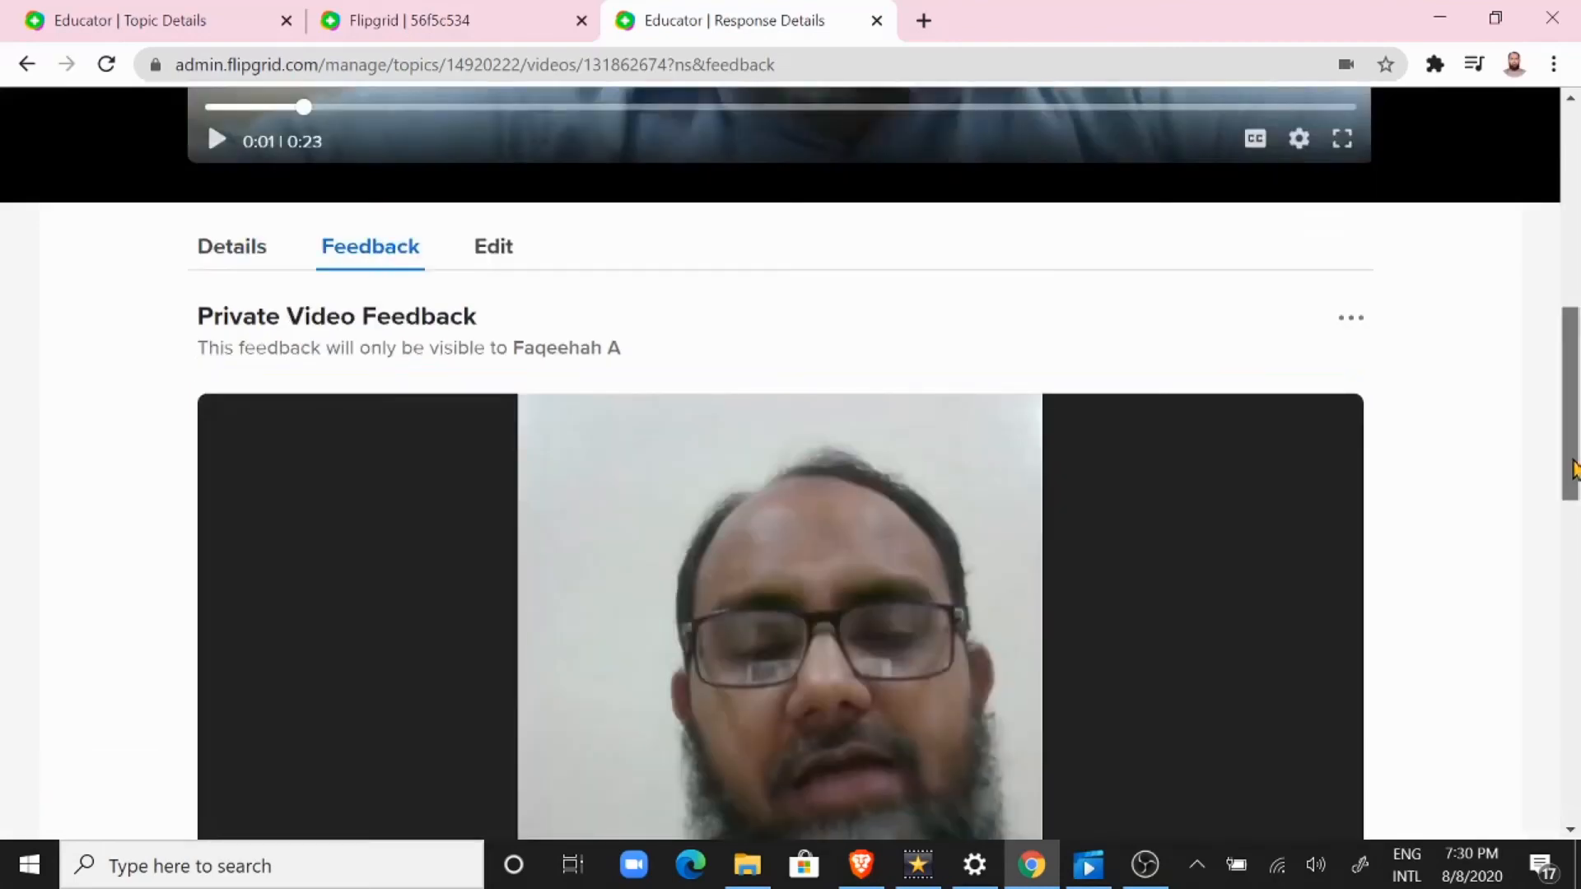
{"action": "left_click_drag", "start_coordinate": [1573, 461], "coordinate": [1571, 816]}
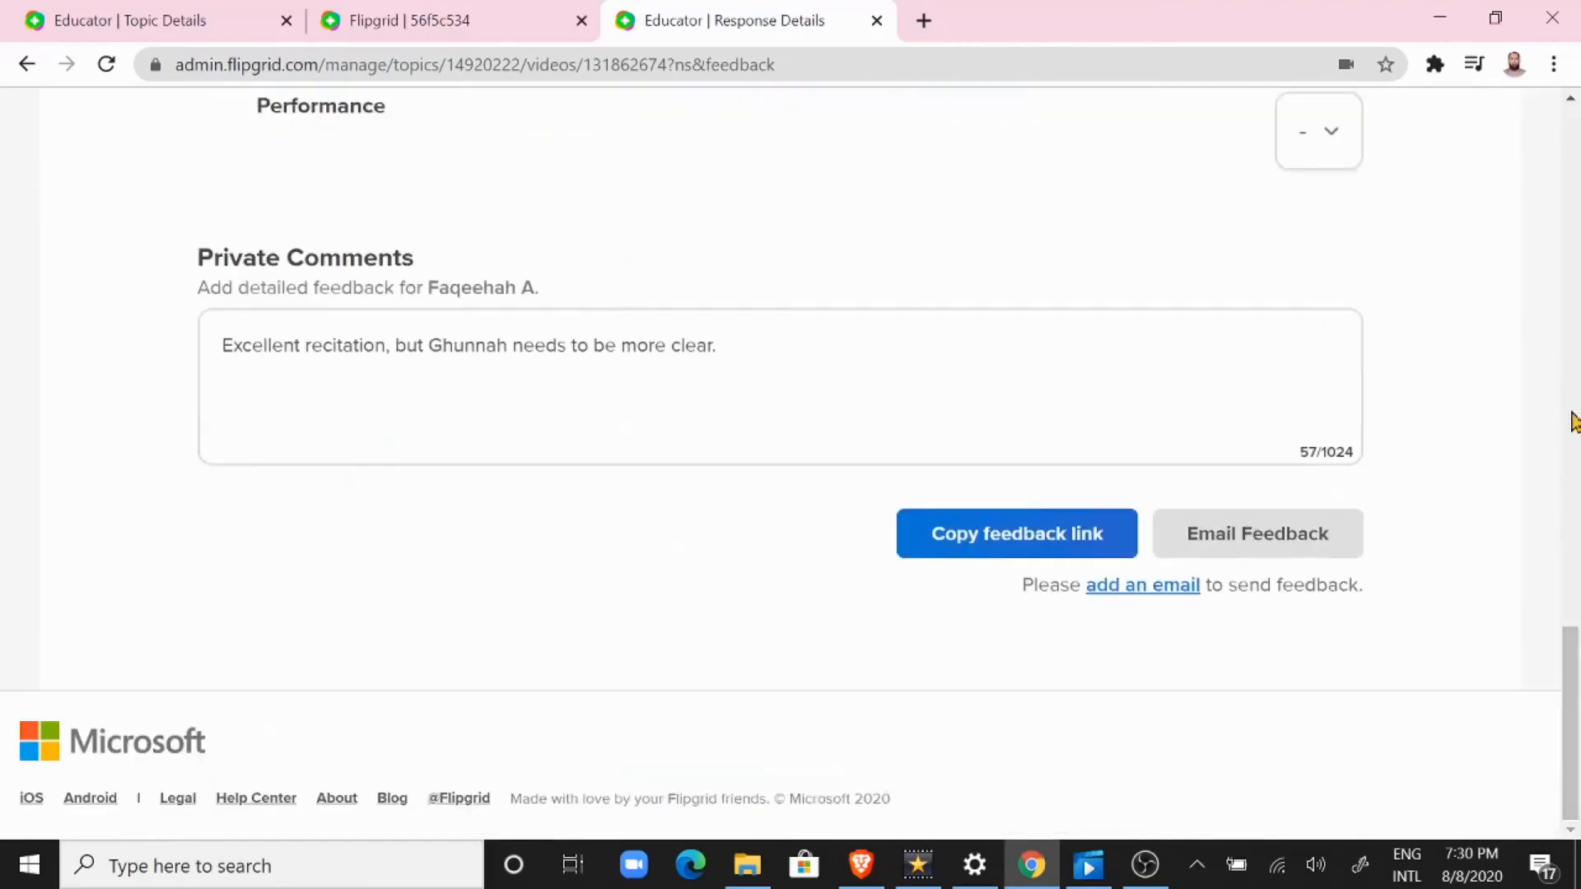